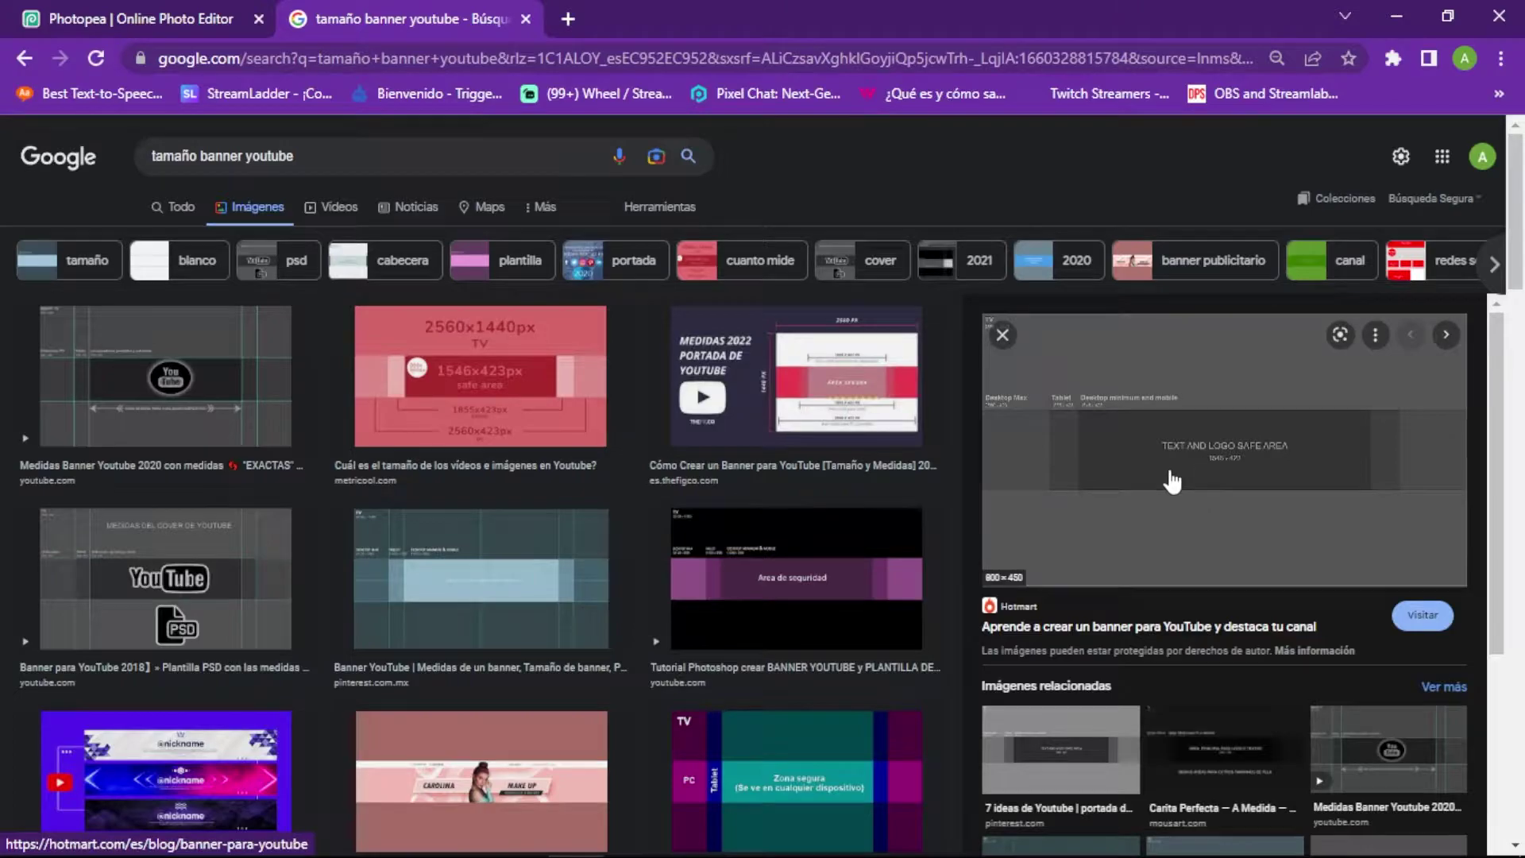
Step: Copy the YouTube banner size template from the image search and paste it into the Photopea project
{"action": "scroll", "coordinate": [1112, 481], "scroll_direction": "down", "scroll_amount": 2}
{"action": "scroll", "coordinate": [1112, 484], "scroll_direction": "up", "scroll_amount": 2}
{"action": "right_click", "coordinate": [1189, 463]}
{"action": "left_click", "coordinate": [1259, 310]}
{"action": "key", "text": "ctrl+1"}
{"action": "left_click", "coordinate": [460, 494]}
{"action": "key", "text": "ctrl+v"}
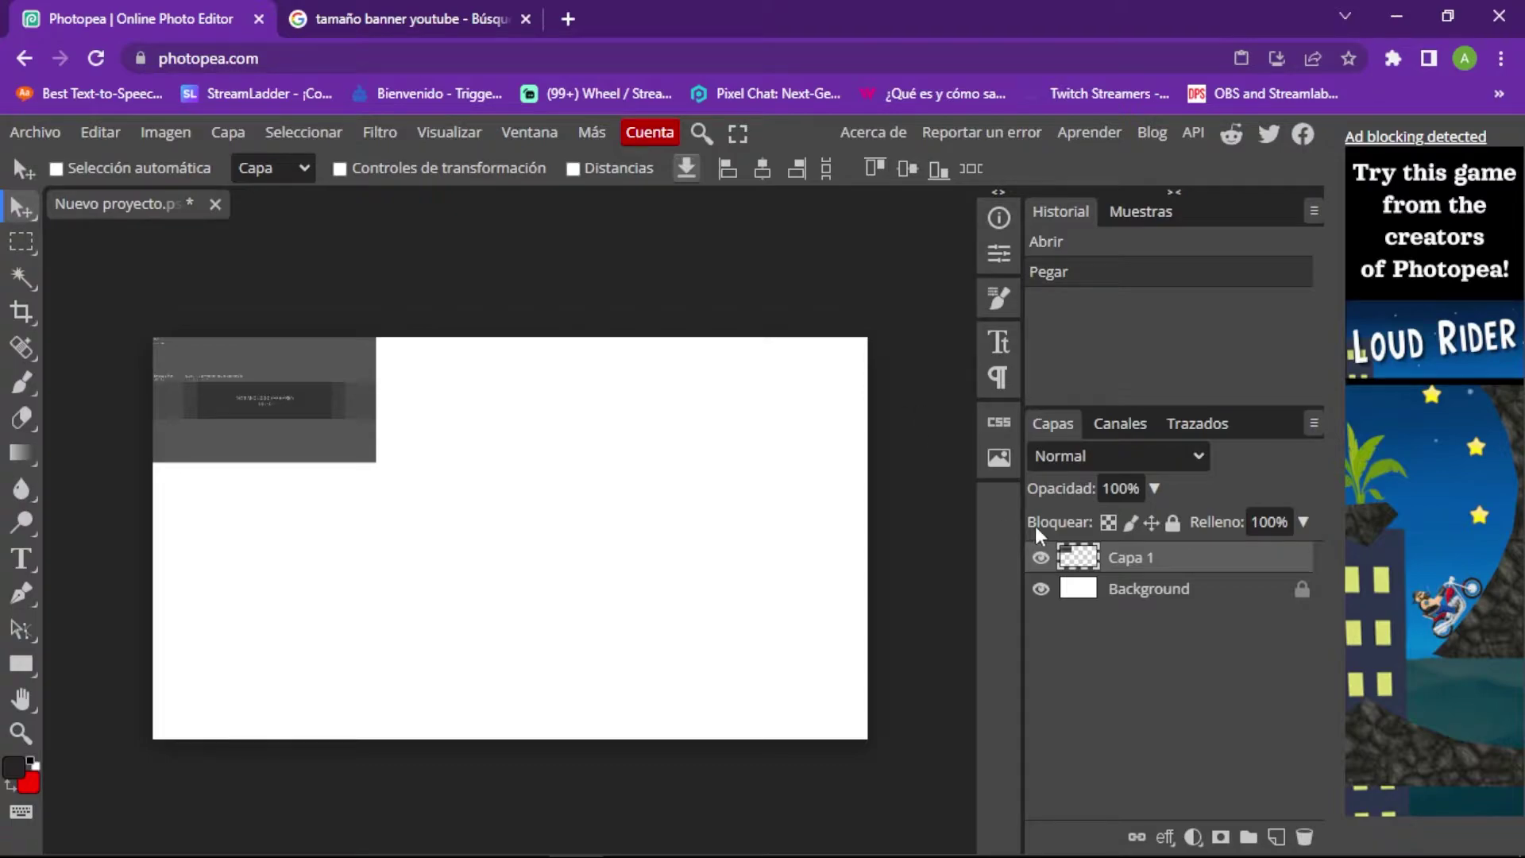
Step: Scale the pasted size template to fill the whole canvas and hide the transform controls
{"action": "left_click", "coordinate": [436, 176]}
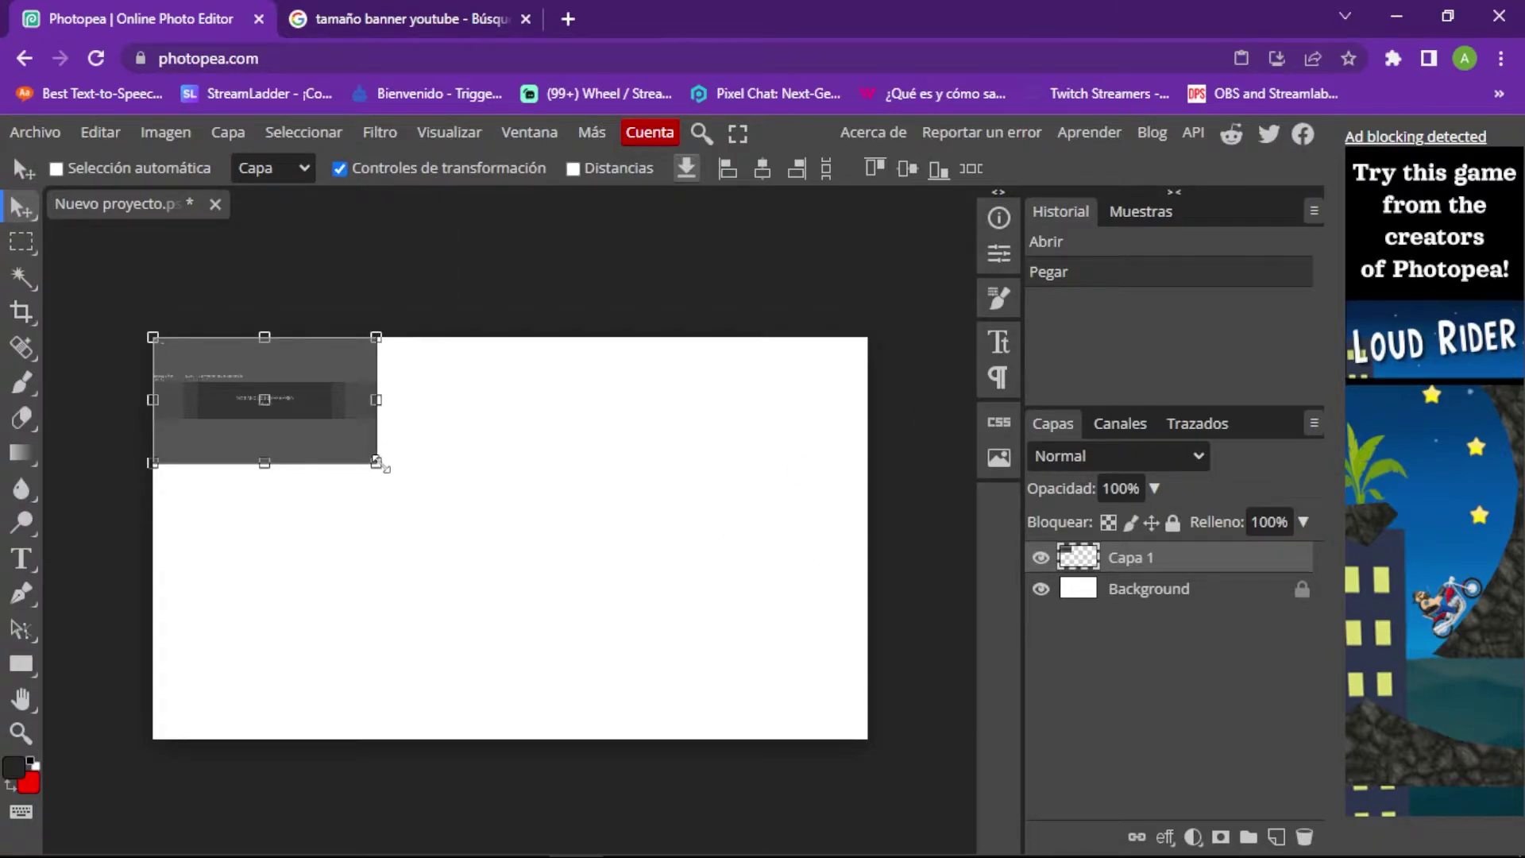
{"action": "left_click_drag", "start_coordinate": [378, 458], "coordinate": [866, 711]}
{"action": "key", "text": "Return"}
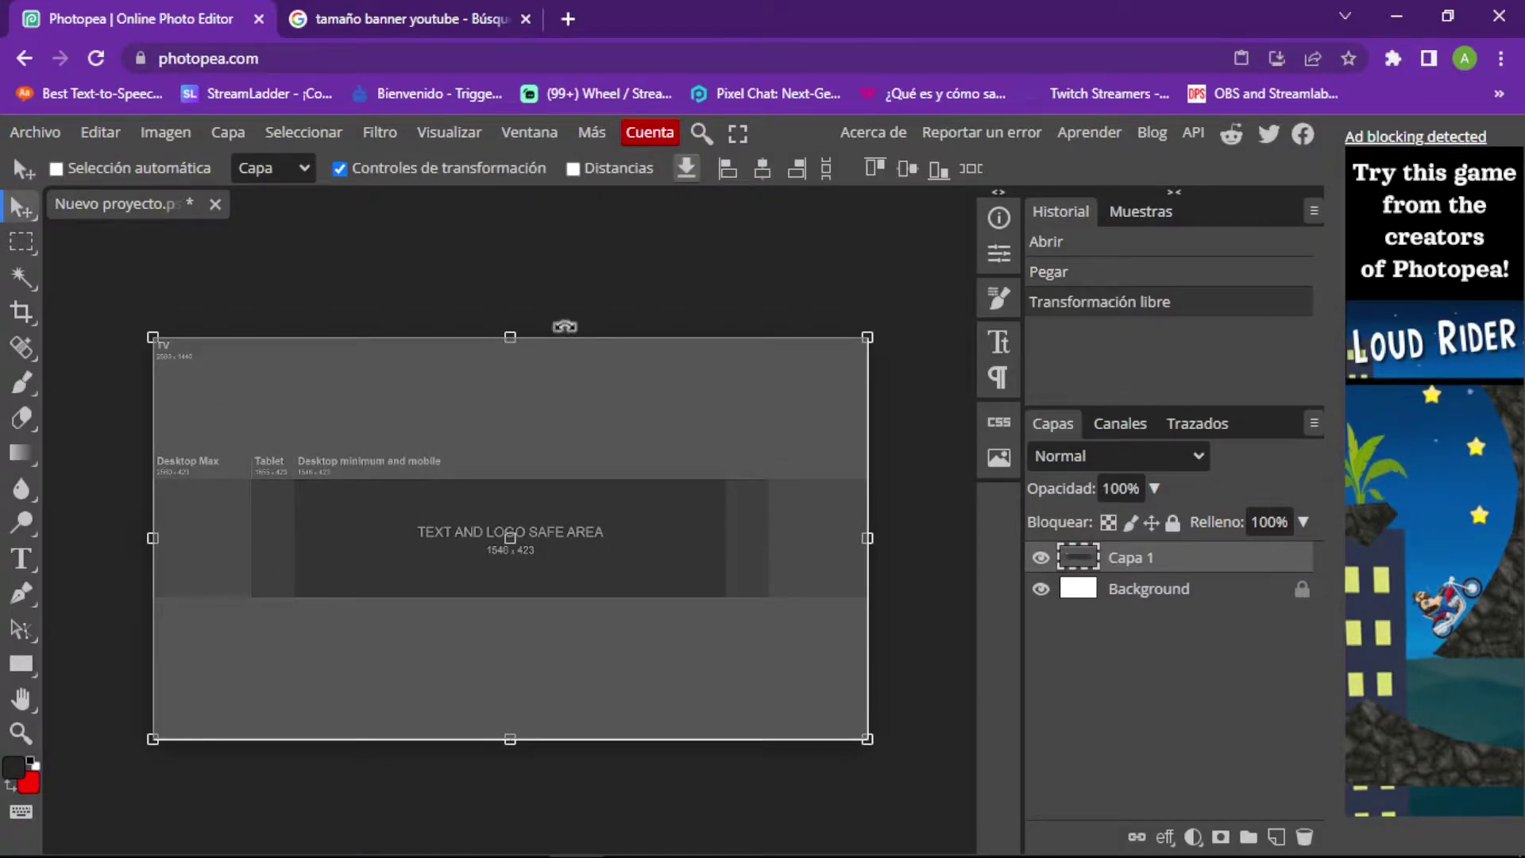
{"action": "left_click", "coordinate": [340, 169]}
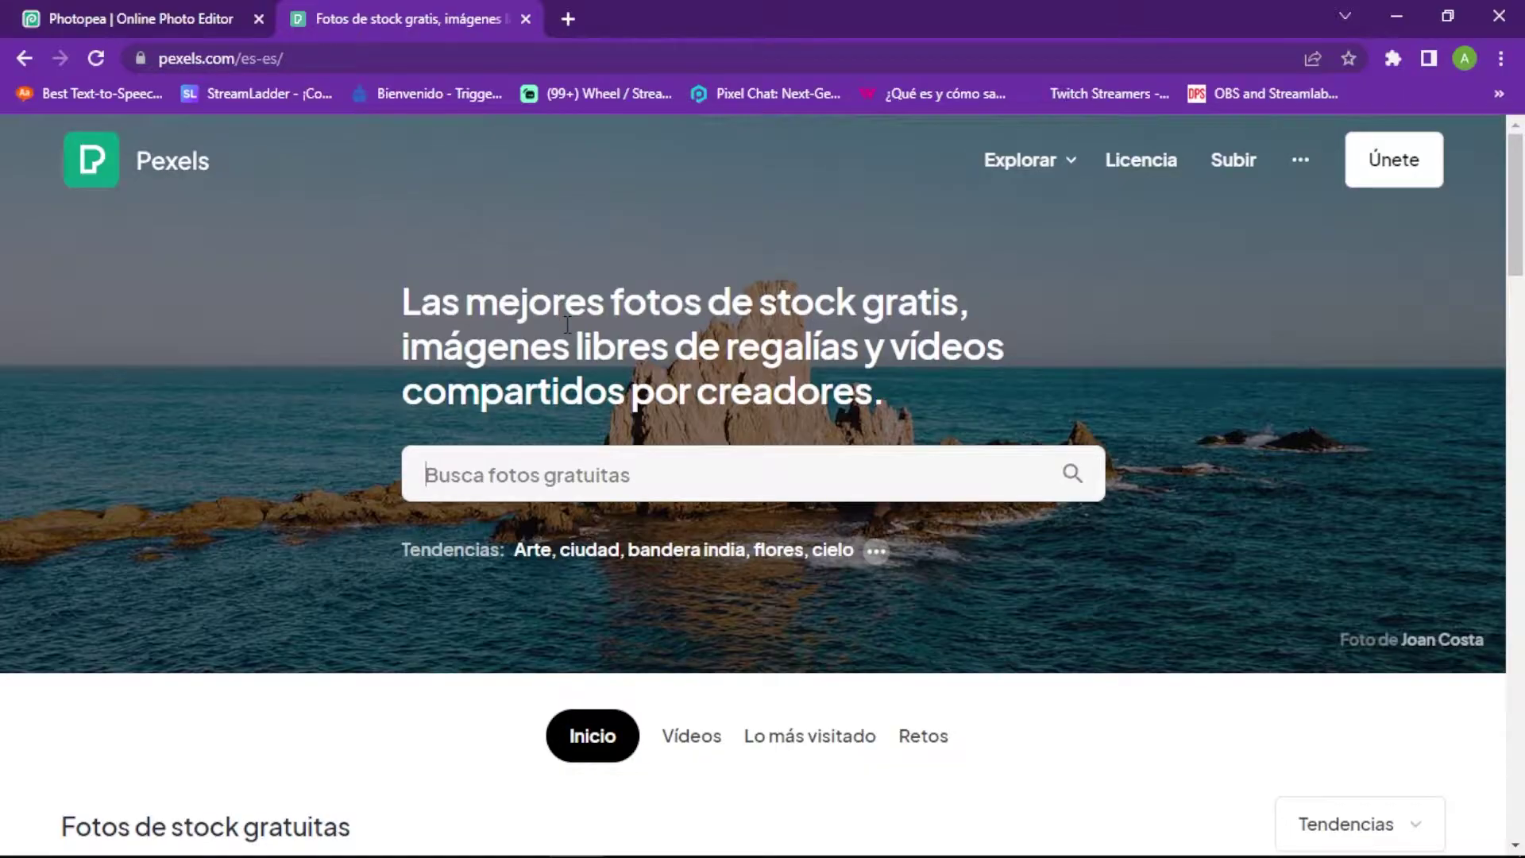
Step: Look over the free stock photos on the Pexels home page and close the page
{"action": "scroll", "coordinate": [461, 243], "scroll_direction": "down", "scroll_amount": 2}
{"action": "scroll", "coordinate": [948, 330], "scroll_direction": "down", "scroll_amount": 4}
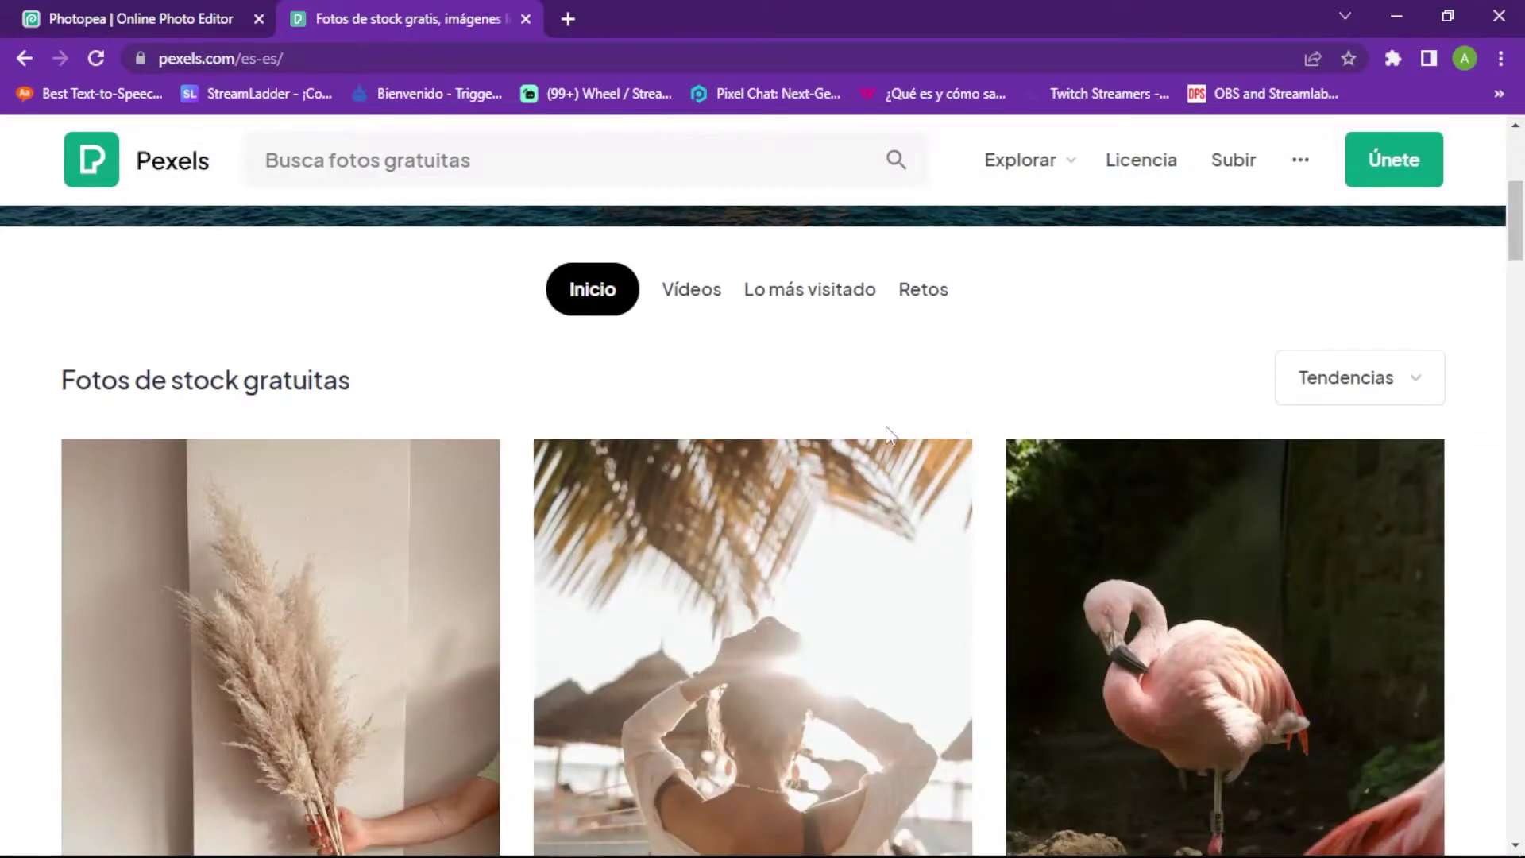
{"action": "scroll", "coordinate": [956, 429], "scroll_direction": "up", "scroll_amount": 5}
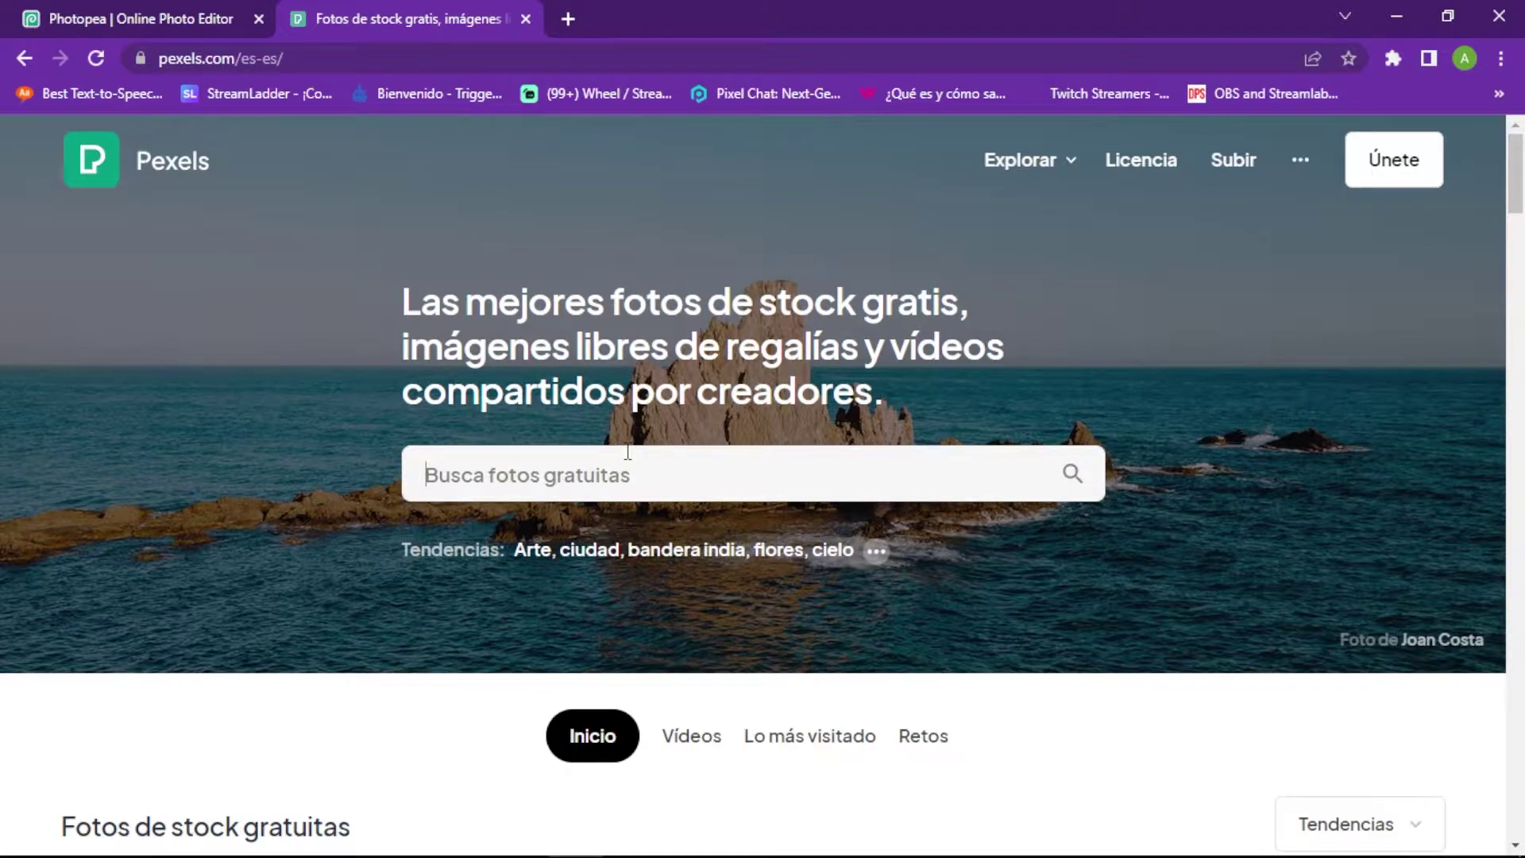
{"action": "key", "text": "ctrl+w"}
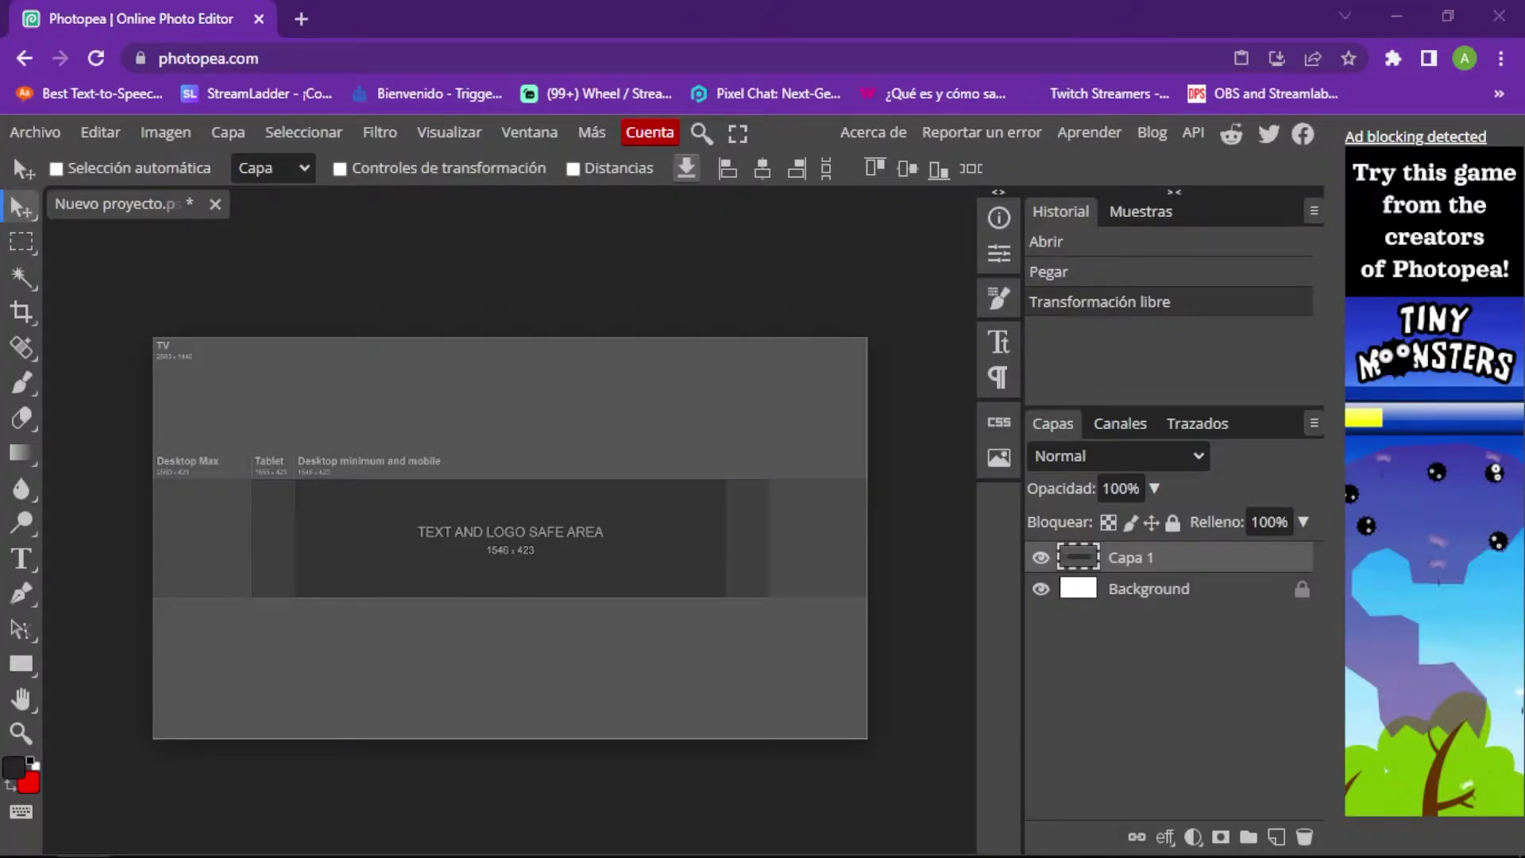
Step: Place the dark palm-leaf photo in the project as a layer and enlarge it beyond the canvas edges
{"action": "left_click_drag", "start_coordinate": [1383, 531], "coordinate": [396, 531]}
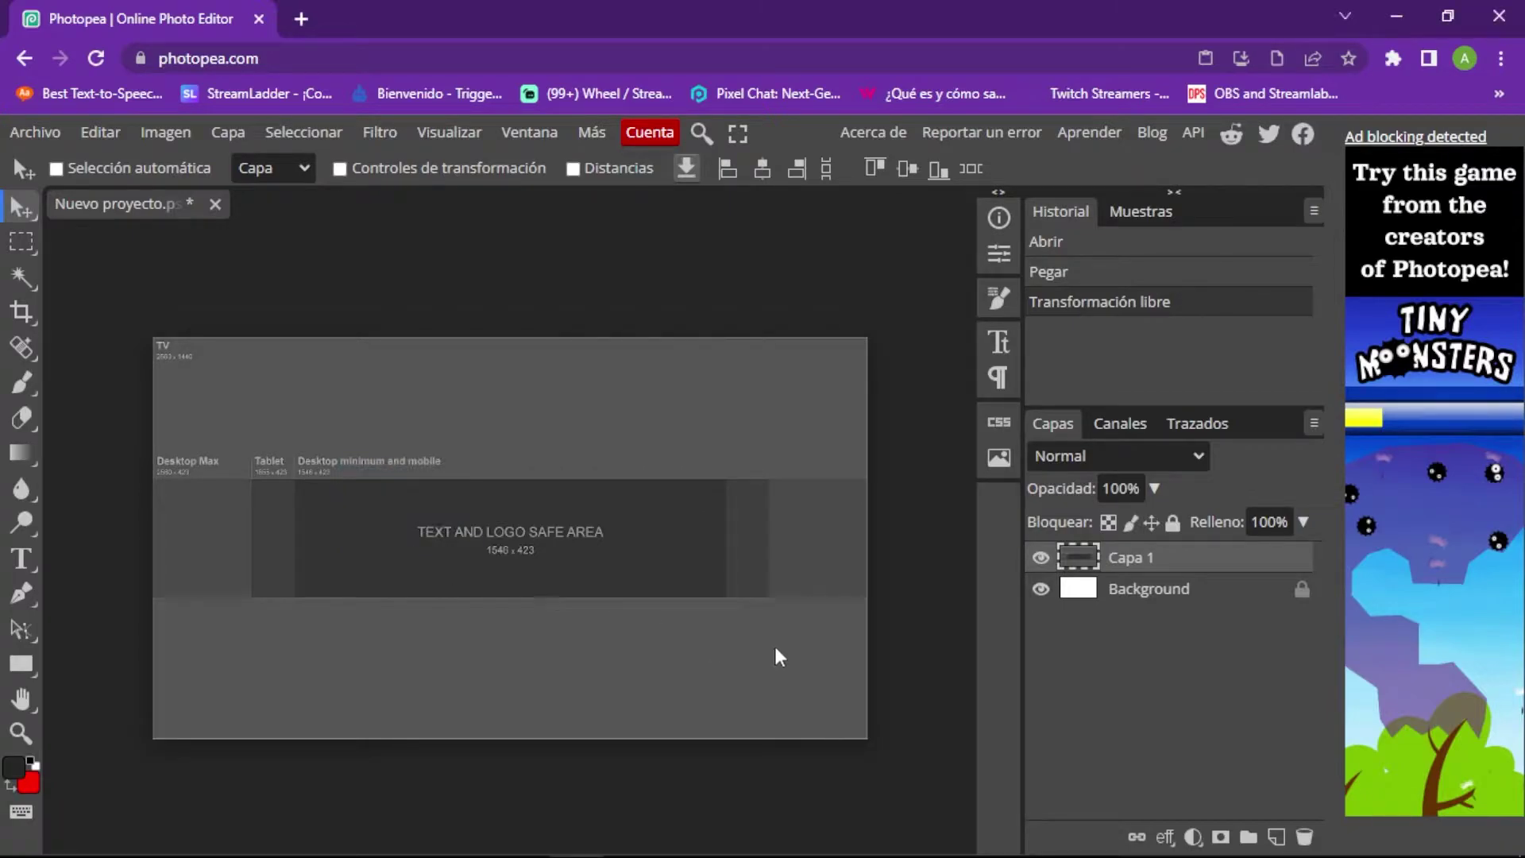
{"action": "left_click_drag", "start_coordinate": [154, 337], "coordinate": [120, 278]}
{"action": "left_click_drag", "start_coordinate": [811, 739], "coordinate": [886, 789]}
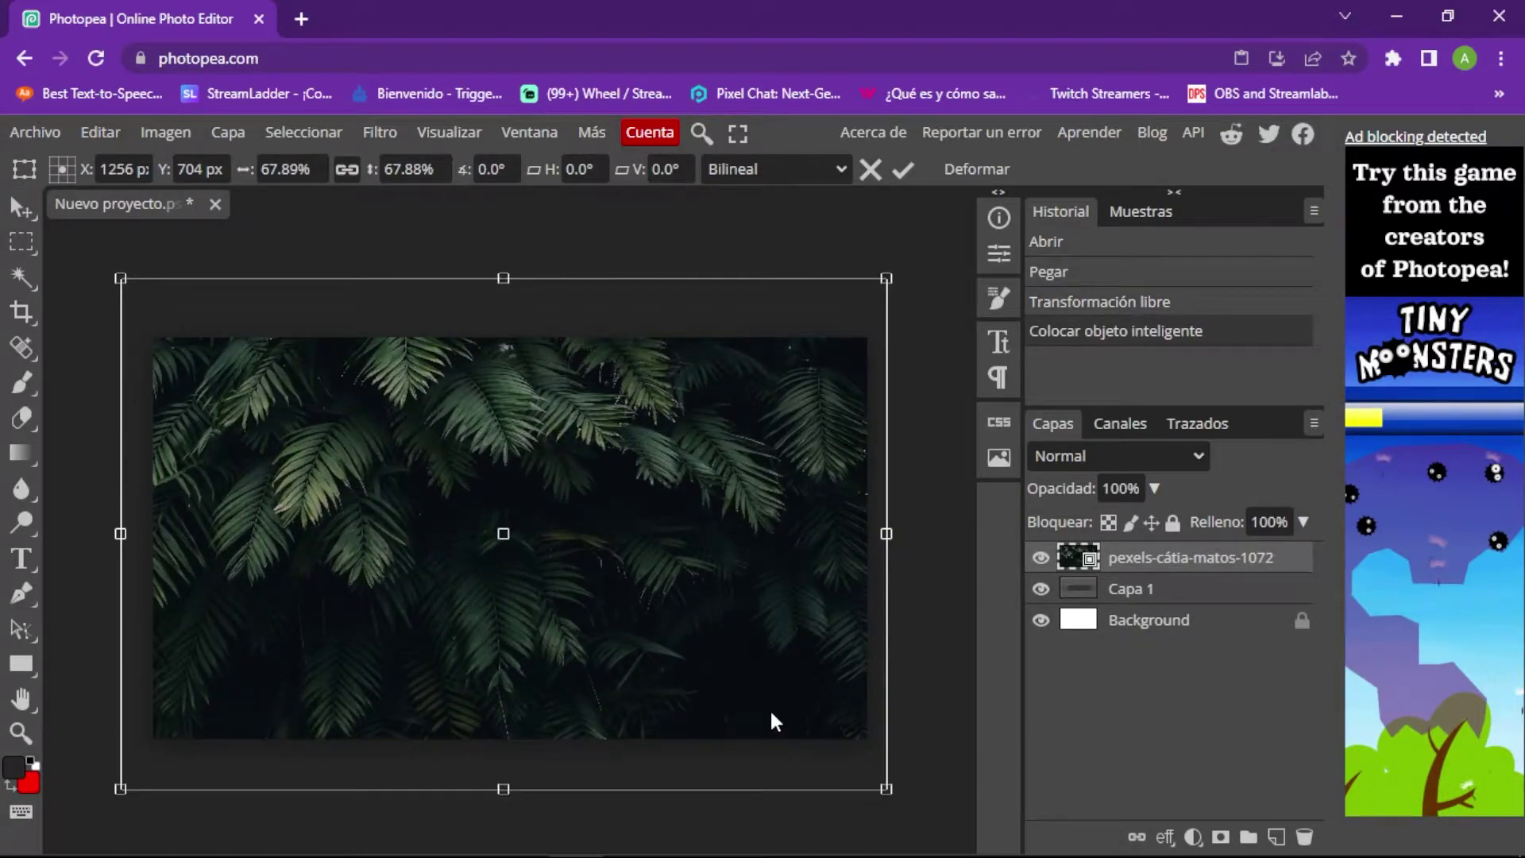
{"action": "key", "text": "Return"}
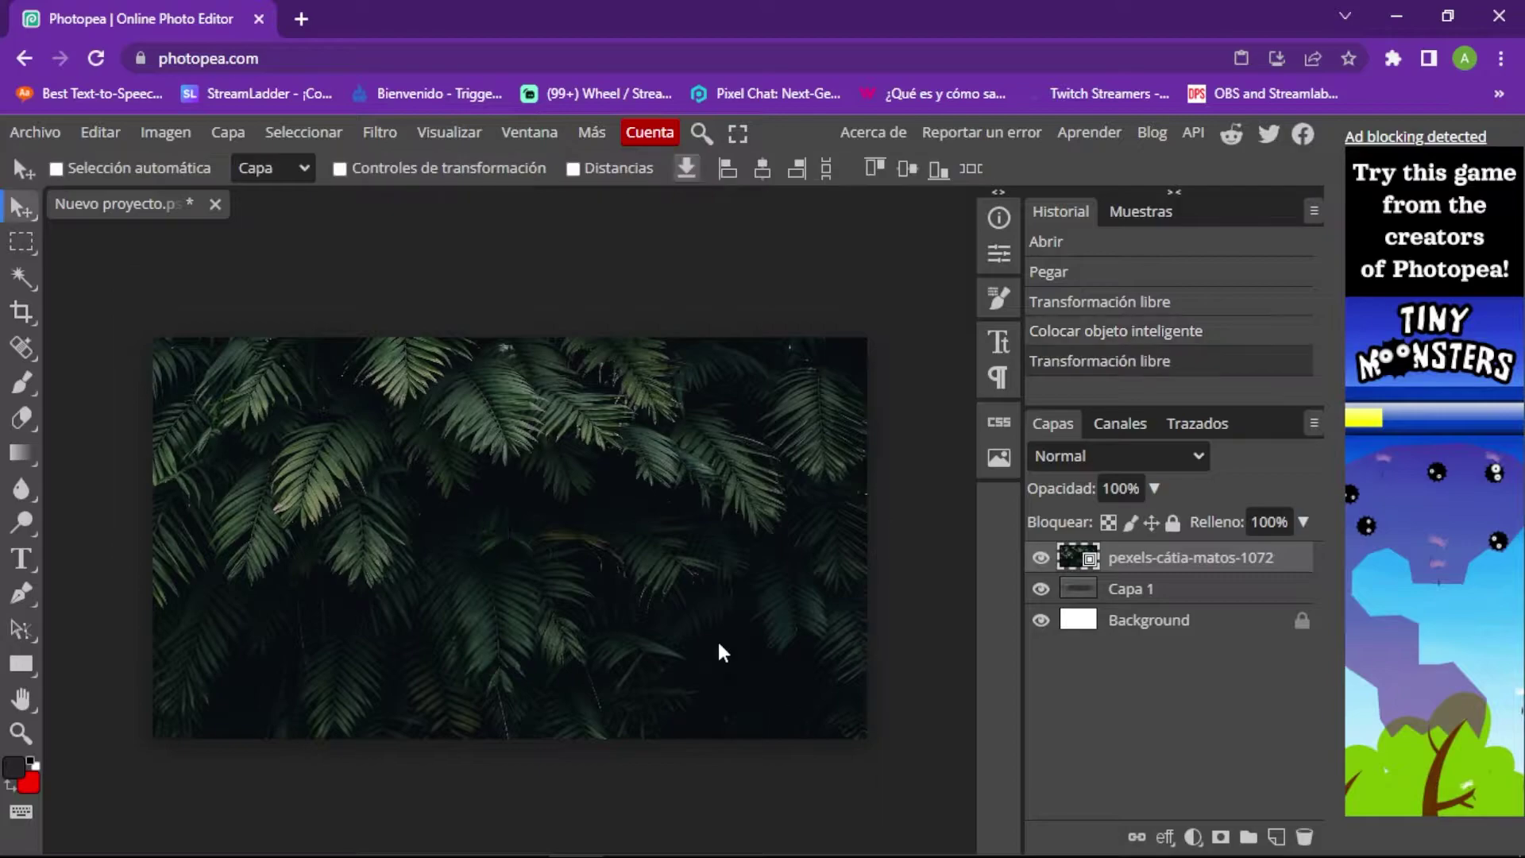
{"action": "left_click", "coordinate": [440, 165]}
{"action": "mouse_move", "coordinate": [548, 470]}
{"action": "left_mouse_down"}
{"action": "mouse_move", "coordinate": [499, 466]}
{"action": "mouse_move", "coordinate": [572, 469]}
{"action": "mouse_move", "coordinate": [524, 467]}
{"action": "left_mouse_up"}
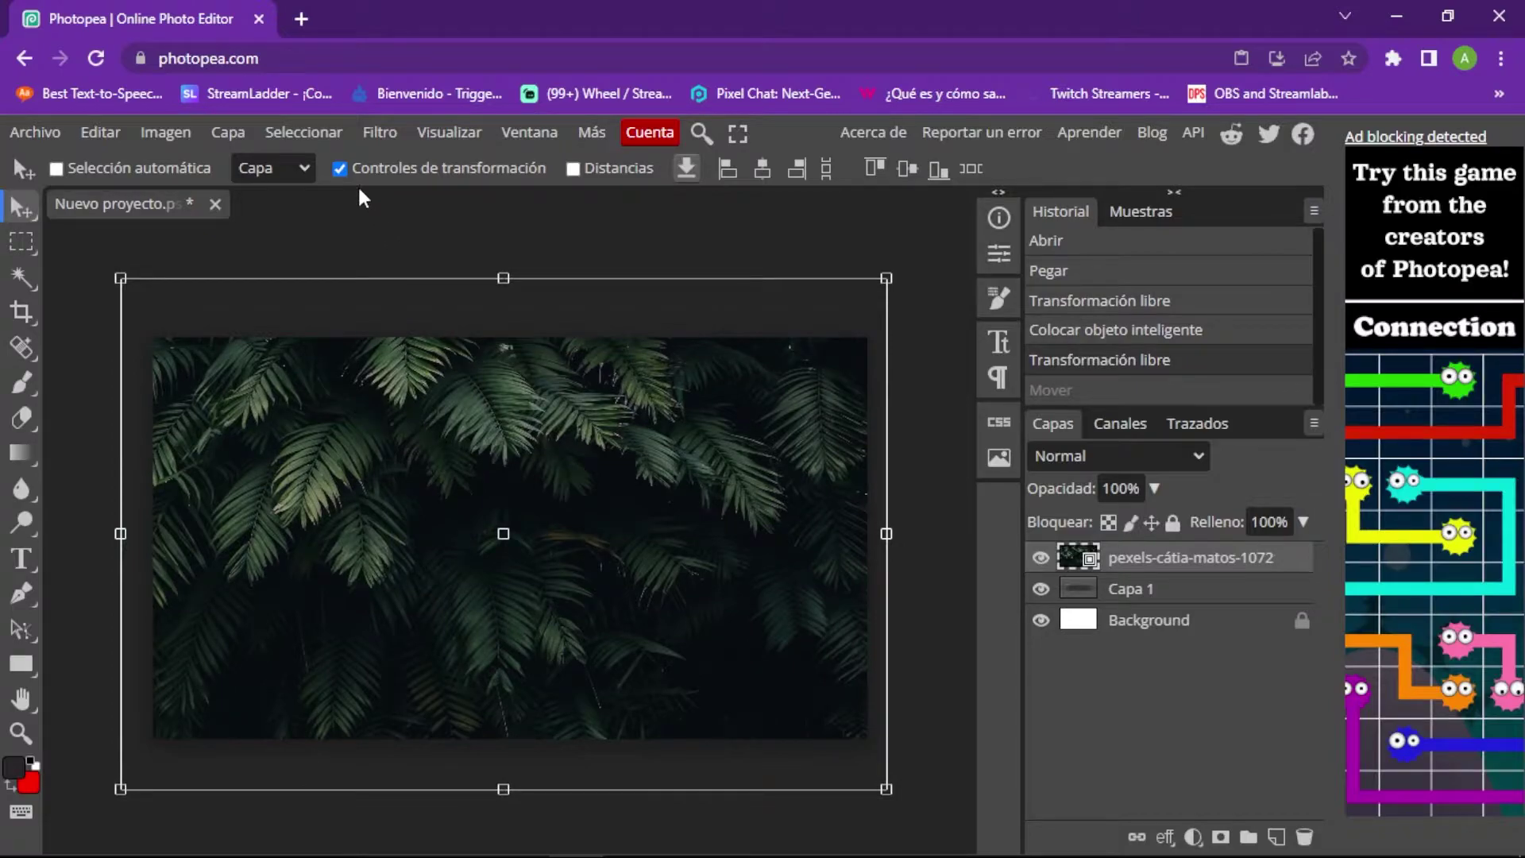
{"action": "left_click", "coordinate": [341, 170]}
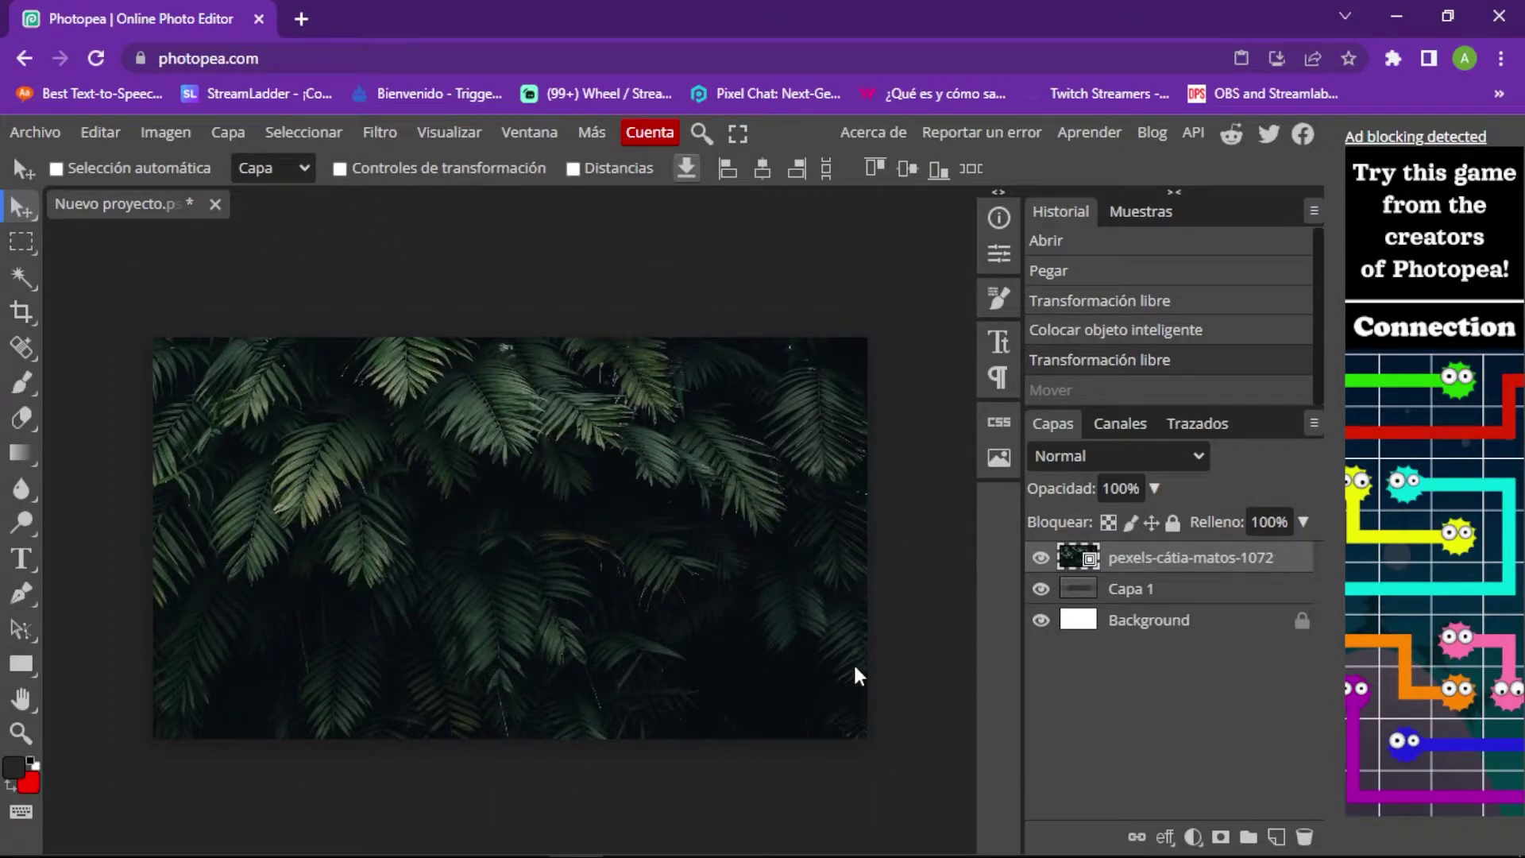
Step: Move the size template layer above the leaf photo and set its fill to 55%
{"action": "mouse_move", "coordinate": [1128, 589]}
{"action": "left_mouse_down"}
{"action": "mouse_move", "coordinate": [1141, 562]}
{"action": "mouse_move", "coordinate": [1144, 597]}
{"action": "left_mouse_up"}
{"action": "left_click", "coordinate": [1095, 559]}
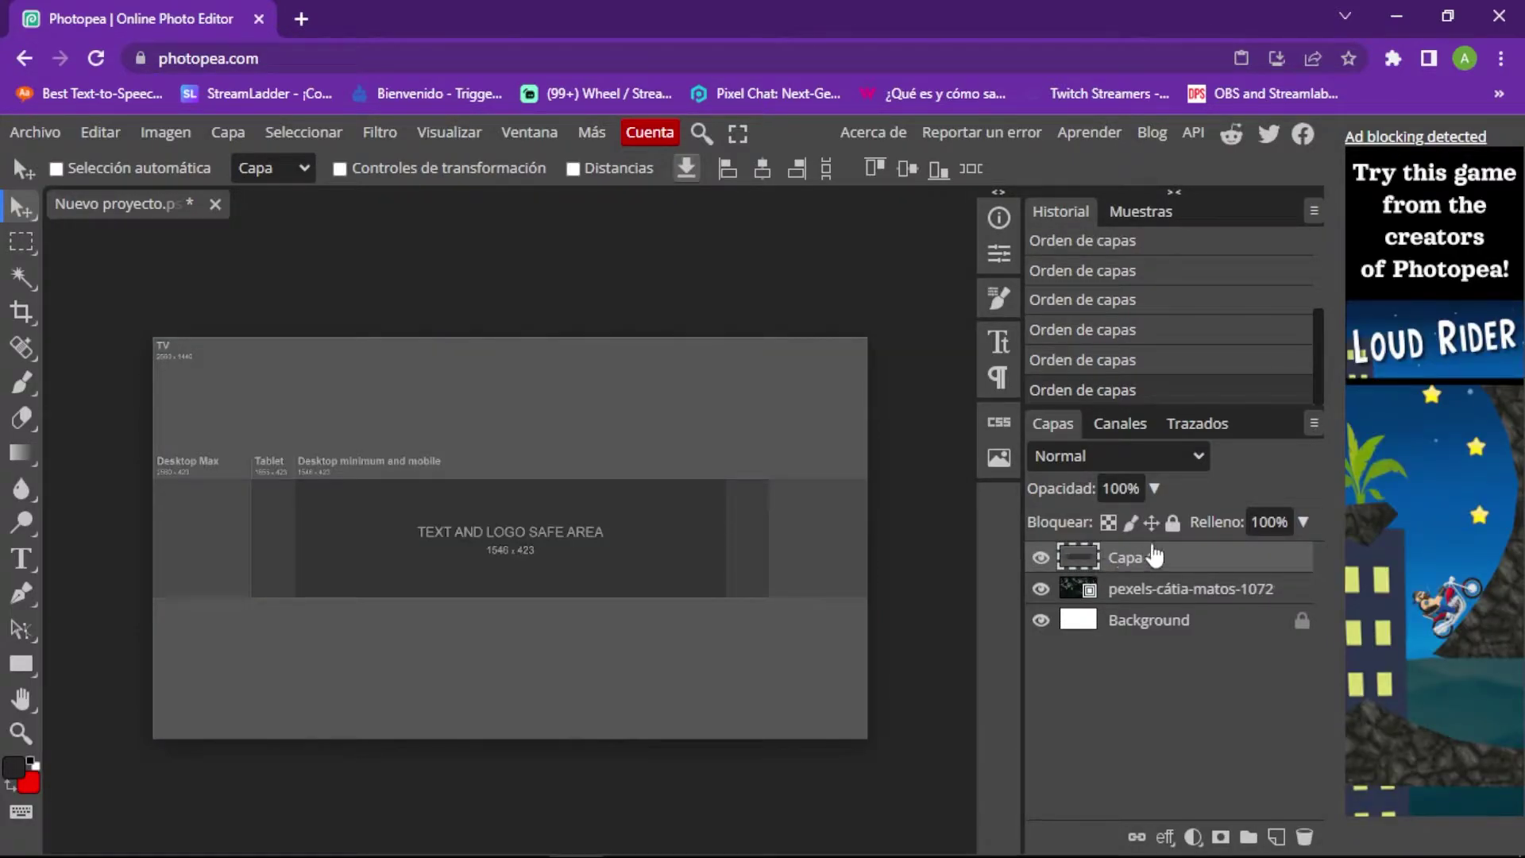
{"action": "left_click_drag", "start_coordinate": [1300, 522], "coordinate": [1264, 561]}
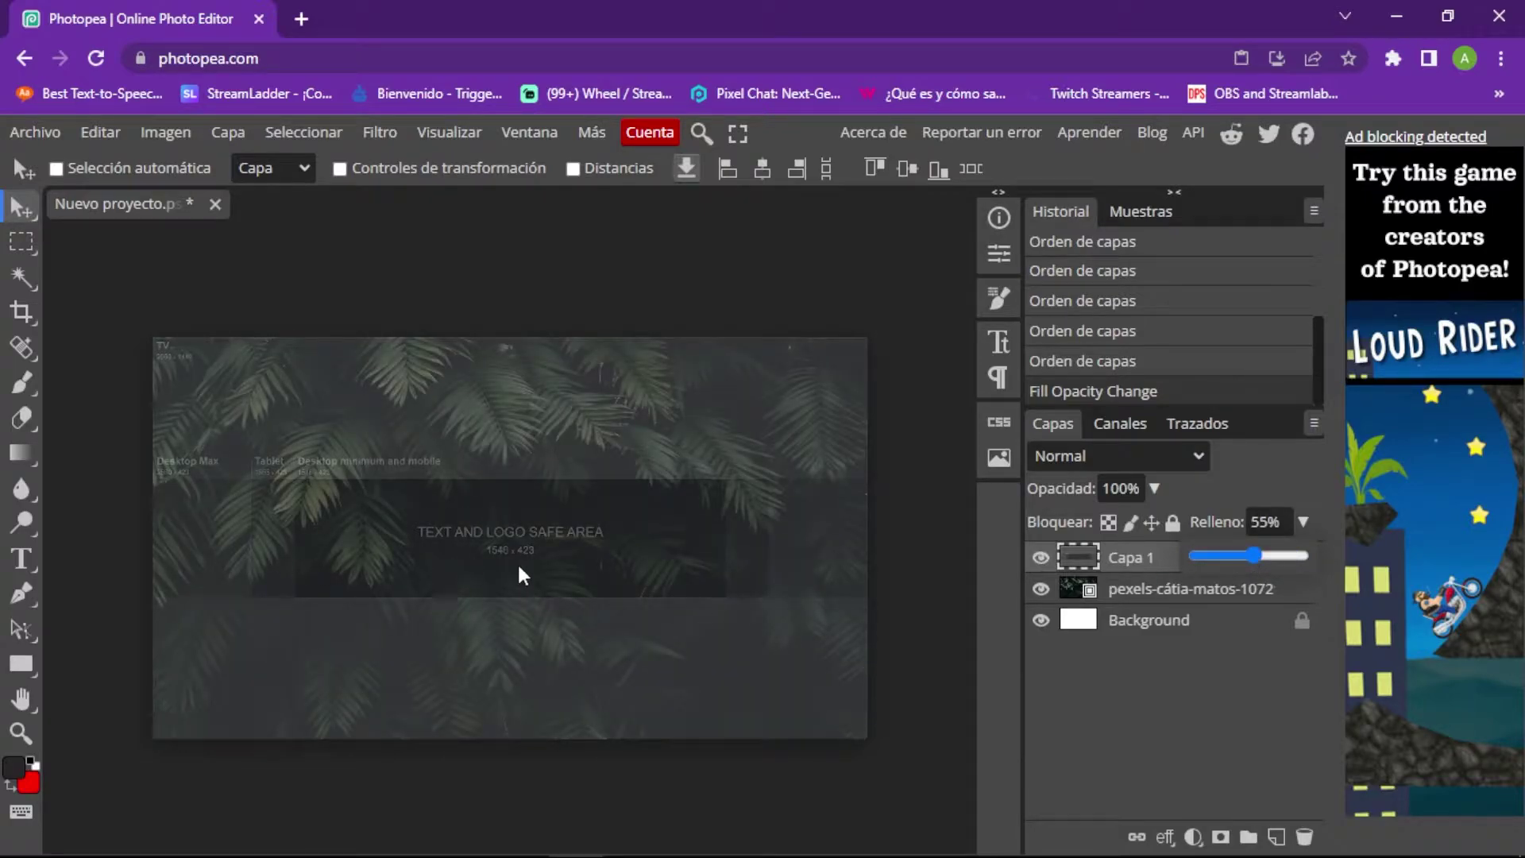
Step: Rasterize the leaf photo layer and delete the white Background layer
{"action": "right_click", "coordinate": [1199, 589]}
{"action": "left_click", "coordinate": [1012, 517]}
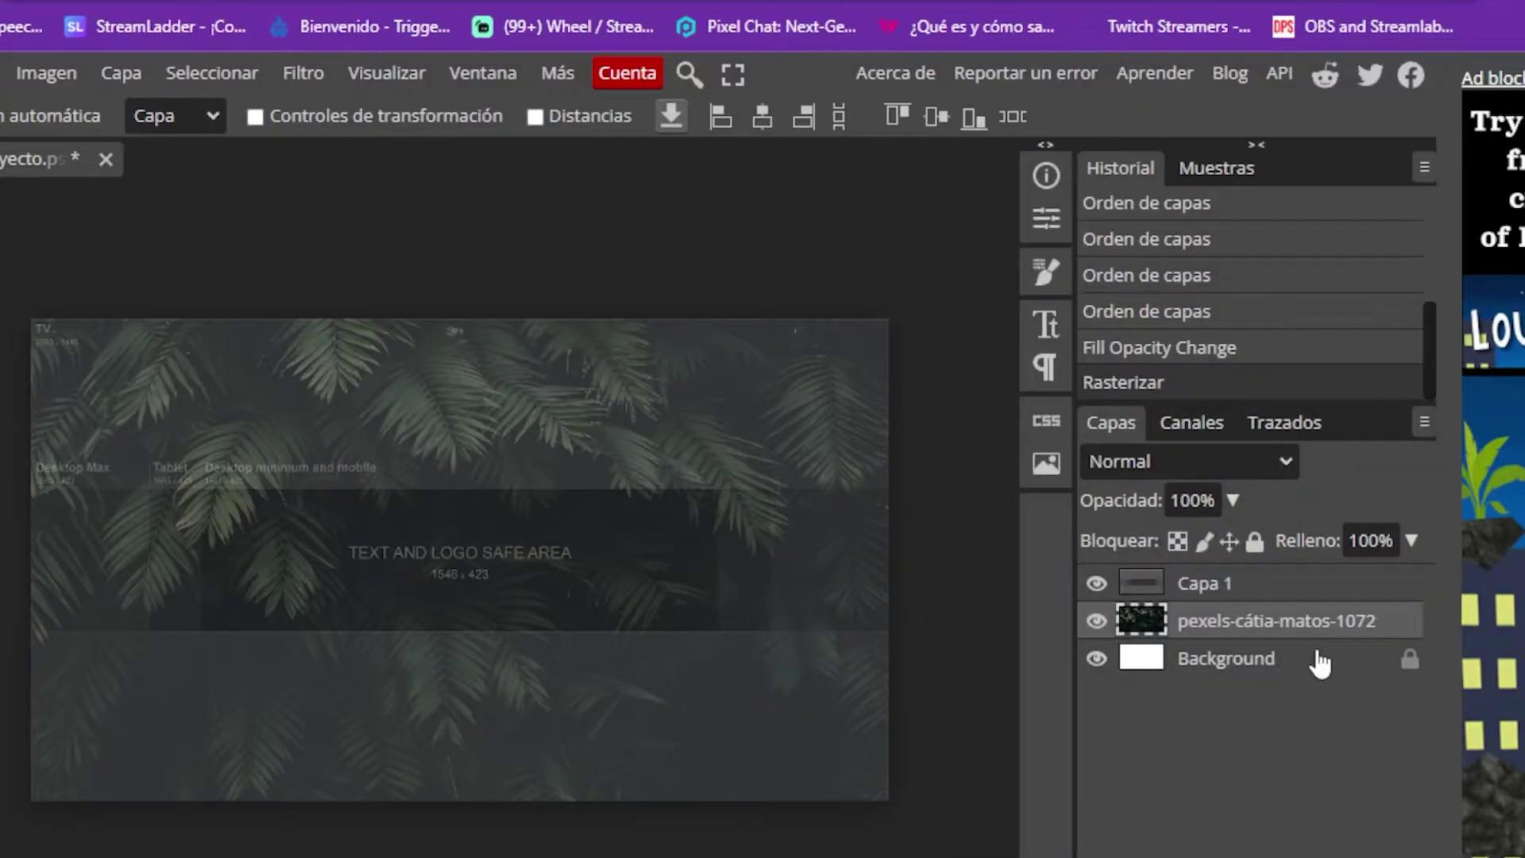
{"action": "left_click", "coordinate": [1217, 624]}
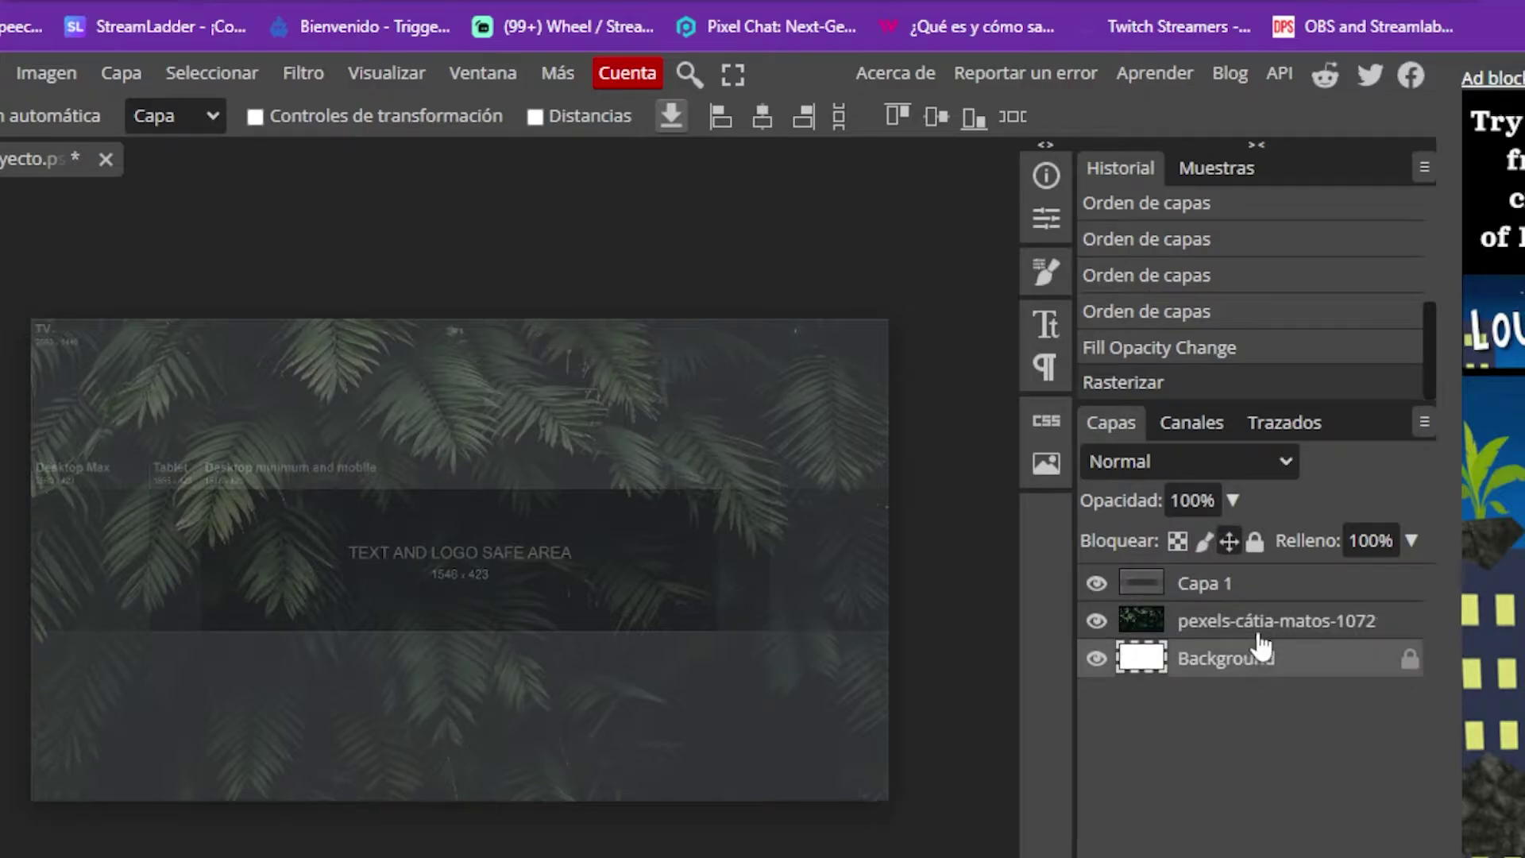
{"action": "key", "text": "Delete"}
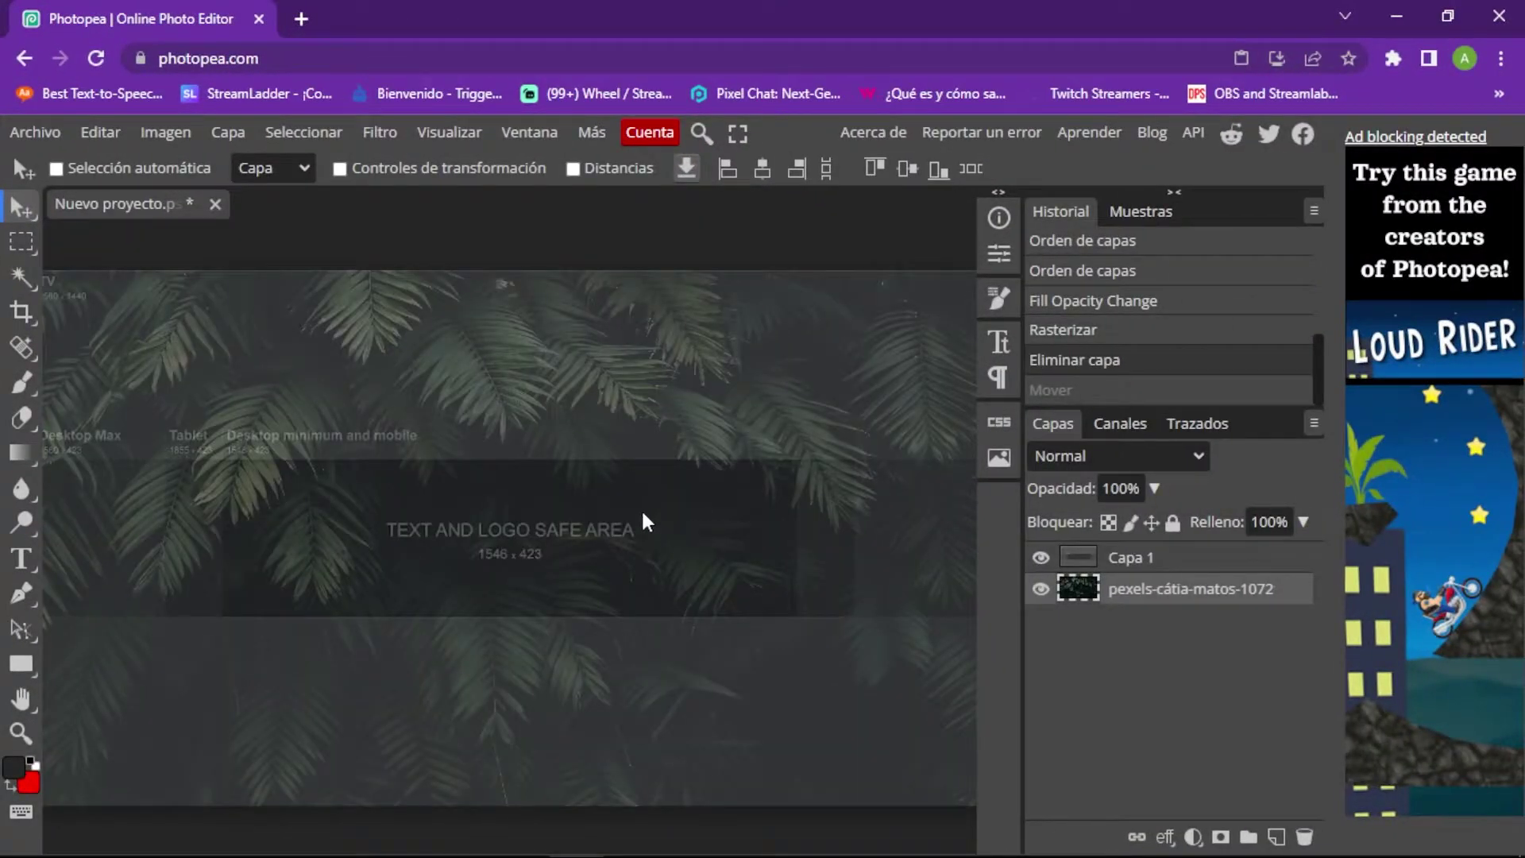
Step: Draw a black circle with the Ellipse tool and move it to the left end of the text and logo safe area
{"action": "left_click", "coordinate": [35, 447]}
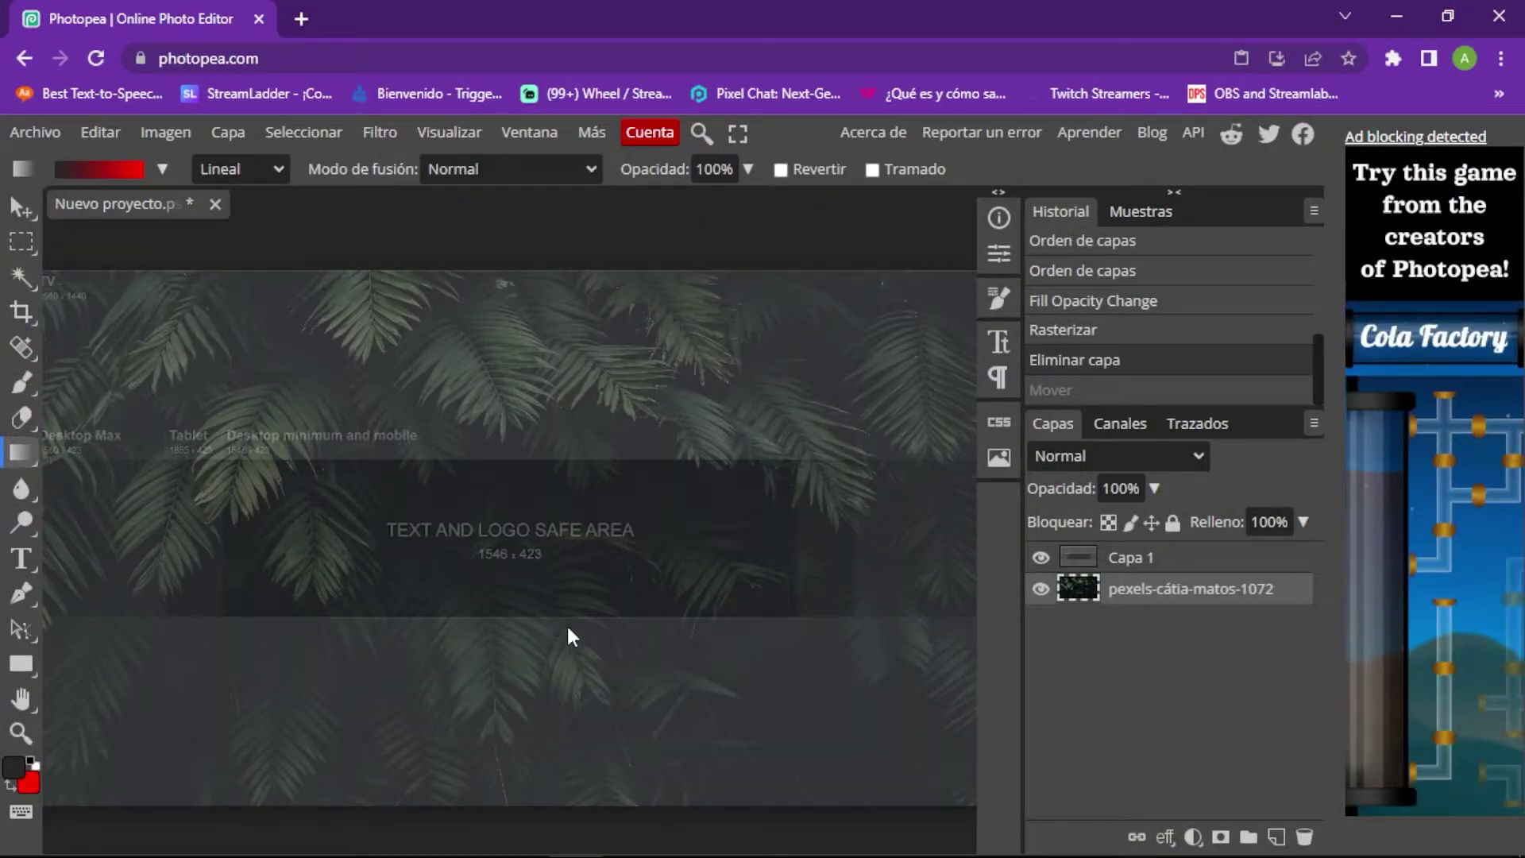
{"action": "left_click", "coordinate": [31, 668]}
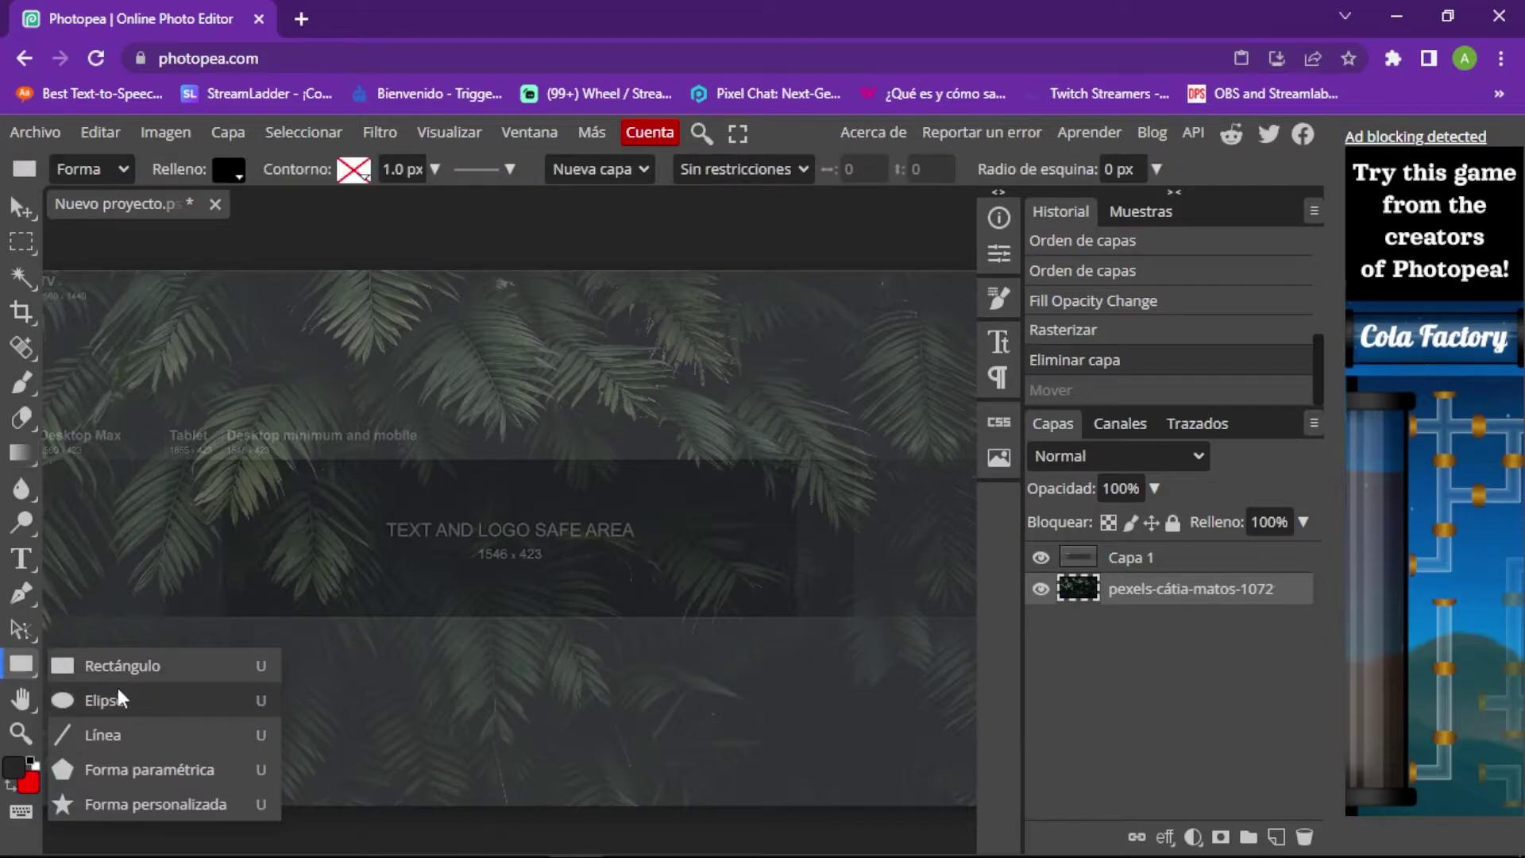
{"action": "left_click", "coordinate": [154, 711]}
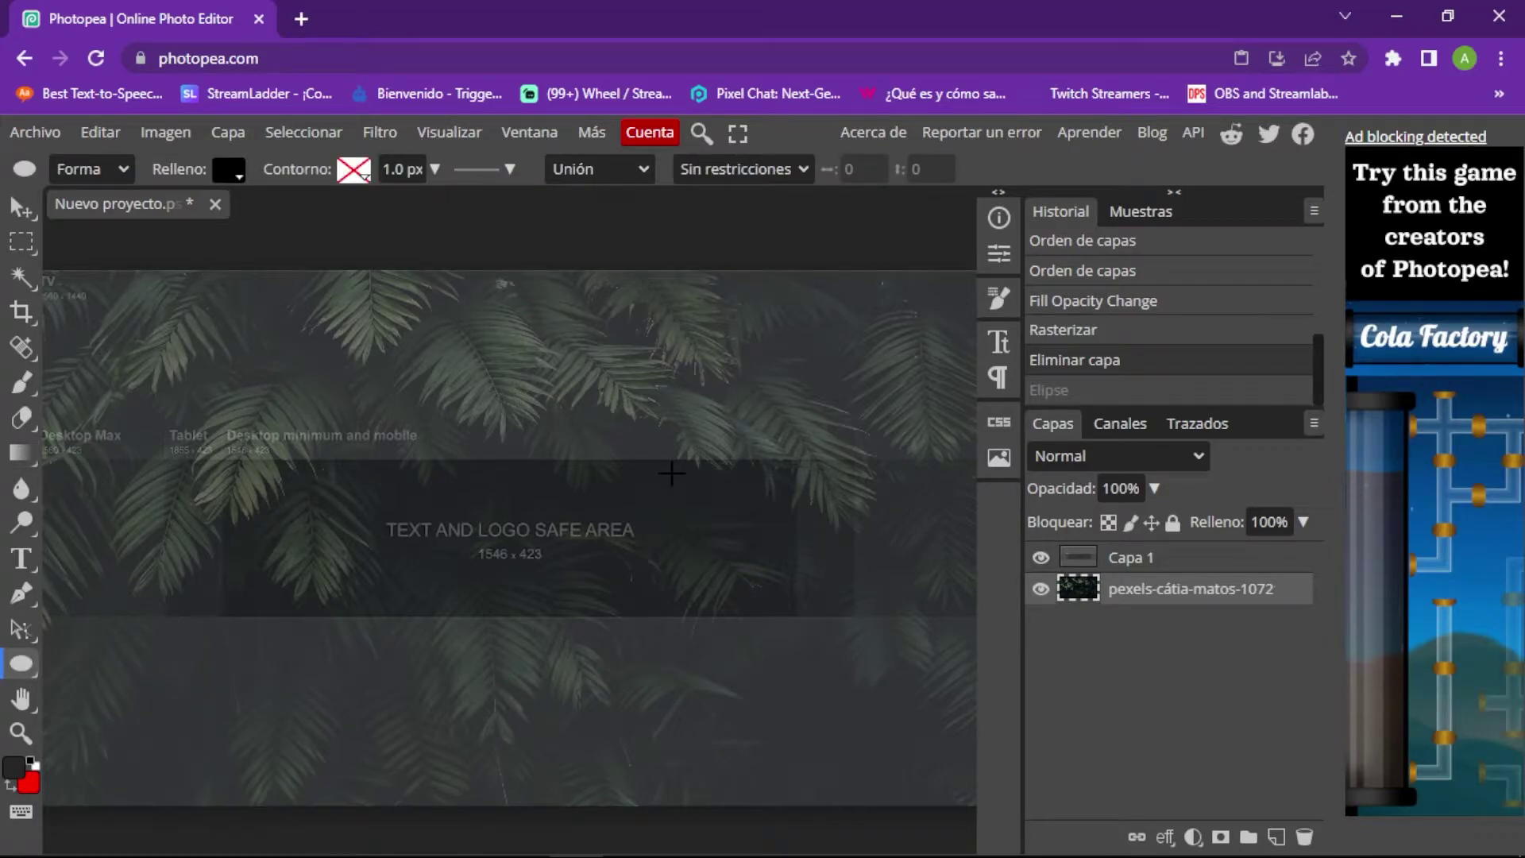
{"action": "left_click_drag", "start_coordinate": [670, 472], "coordinate": [797, 634]}
{"action": "key", "text": "v"}
{"action": "left_click_drag", "start_coordinate": [738, 545], "coordinate": [275, 483]}
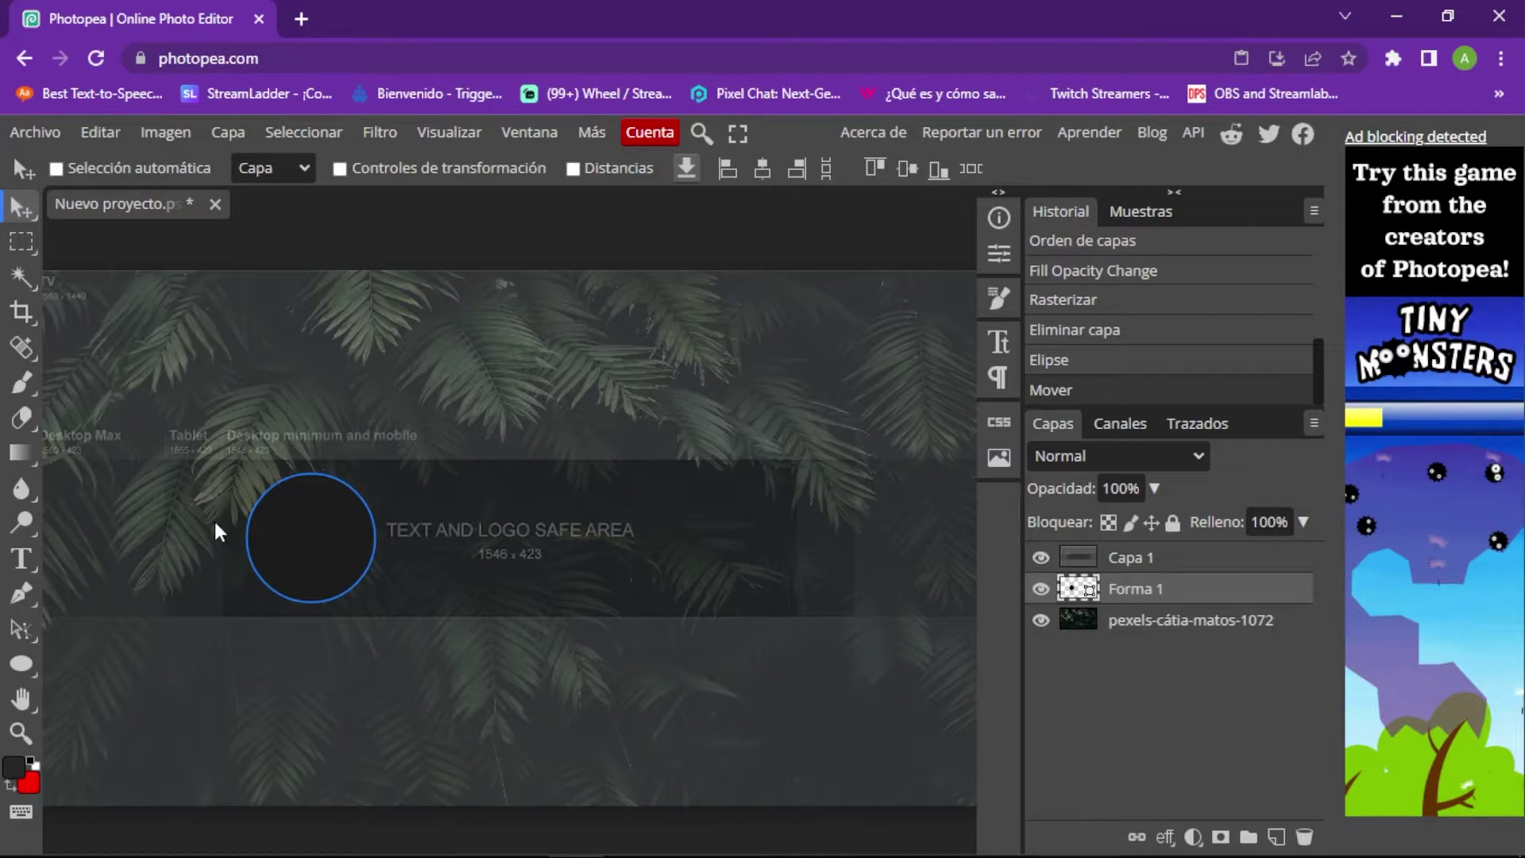
{"action": "key", "text": "shift+Left"}
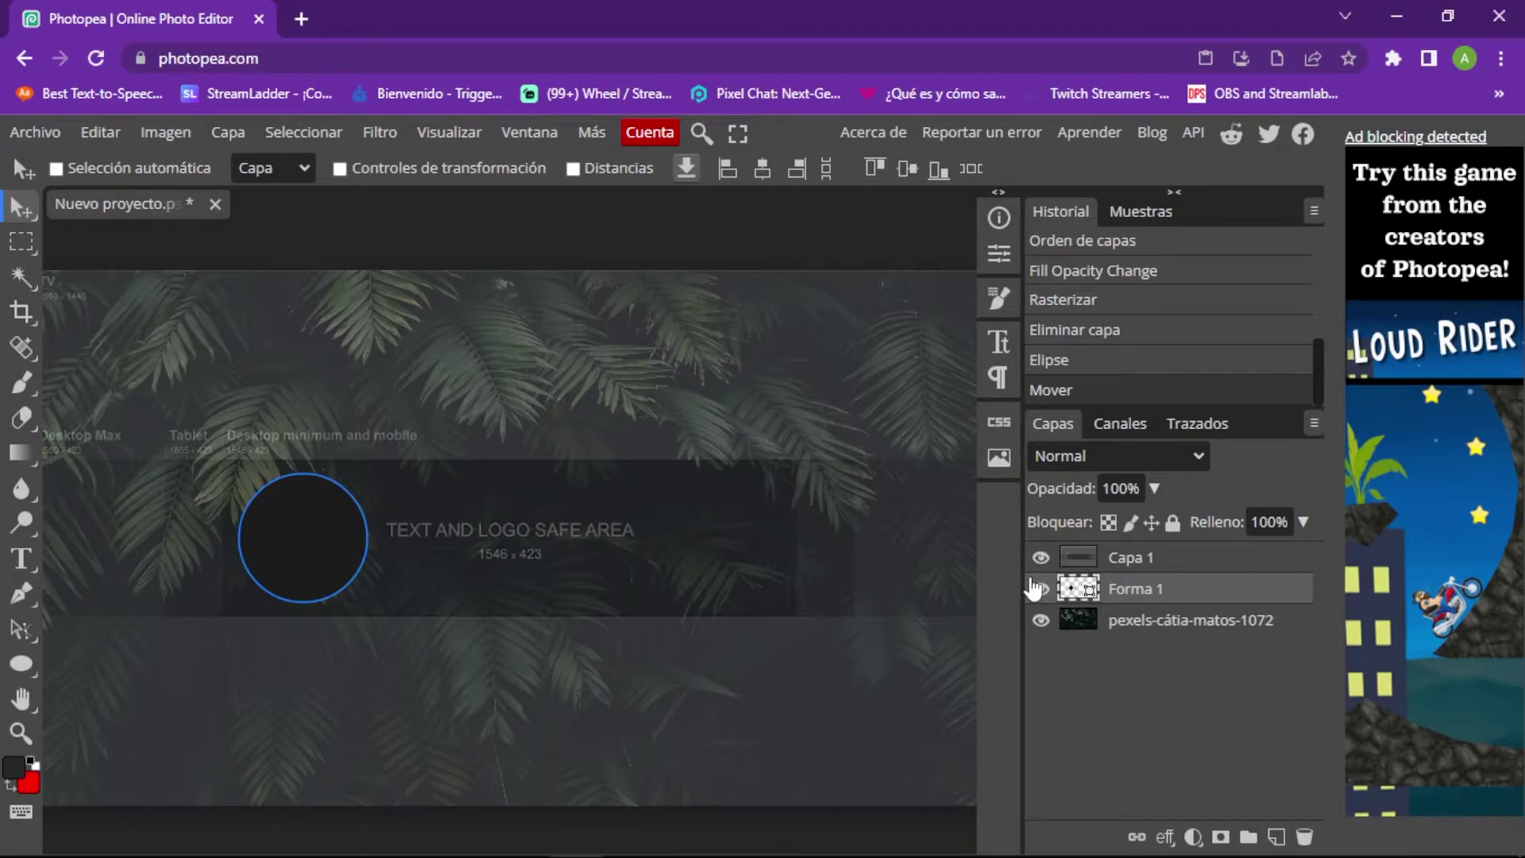
Step: Place the portrait photo 20220222_174730 over the circle and move the size template layer below the circle layer
{"action": "left_click_drag", "start_coordinate": [1027, 588], "coordinate": [384, 337]}
{"action": "left_click_drag", "start_coordinate": [359, 270], "coordinate": [331, 522]}
{"action": "key", "text": "Return"}
{"action": "left_click_drag", "start_coordinate": [1128, 557], "coordinate": [1129, 623]}
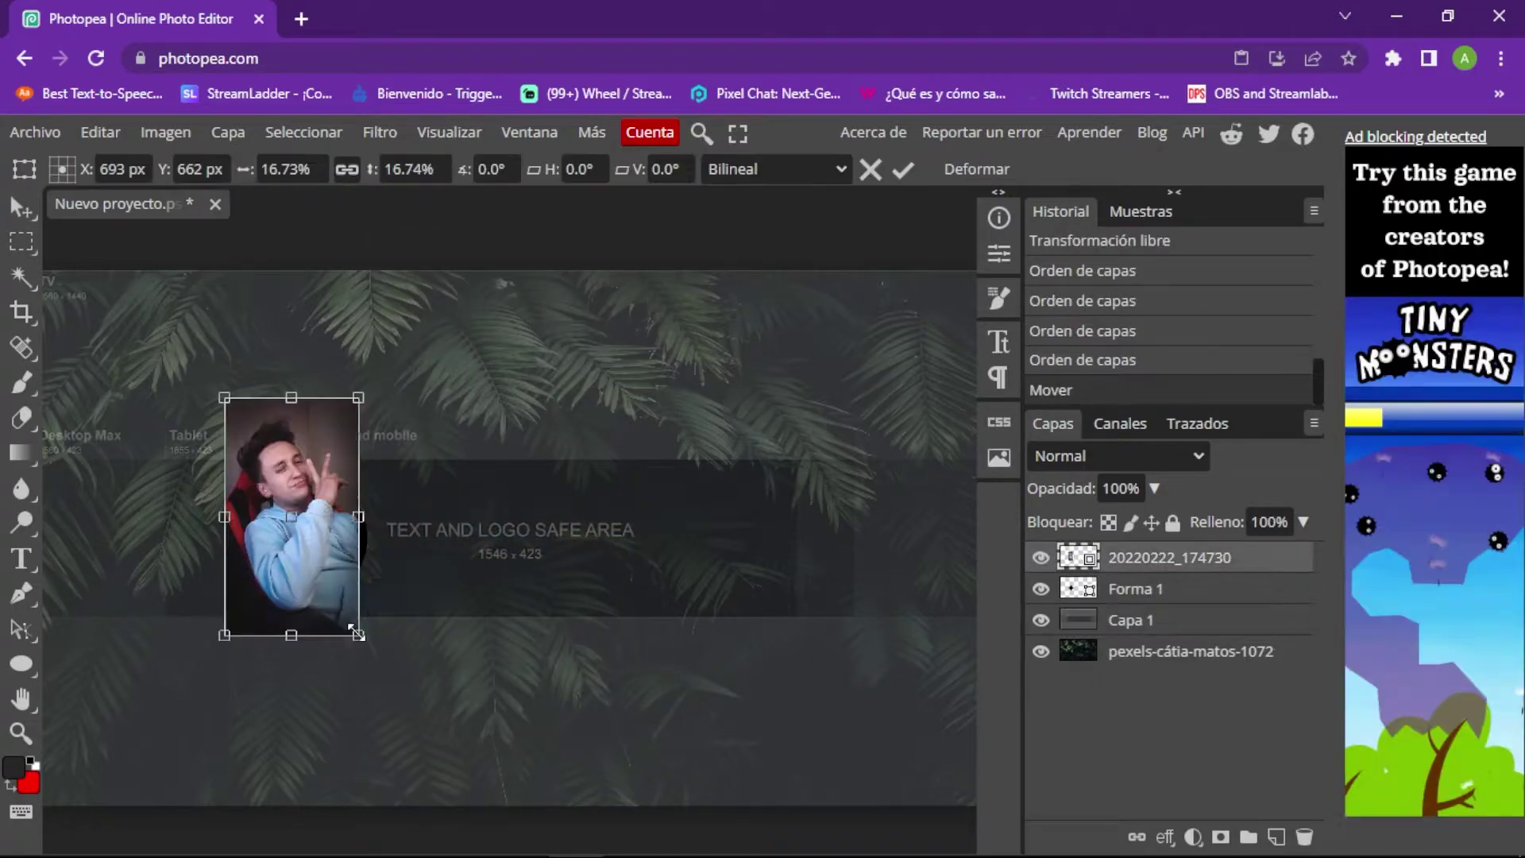
Step: Enlarge the portrait photo slightly and move it down so it covers the circle
{"action": "left_click_drag", "start_coordinate": [367, 633], "coordinate": [365, 647]}
{"action": "left_click_drag", "start_coordinate": [321, 568], "coordinate": [327, 627]}
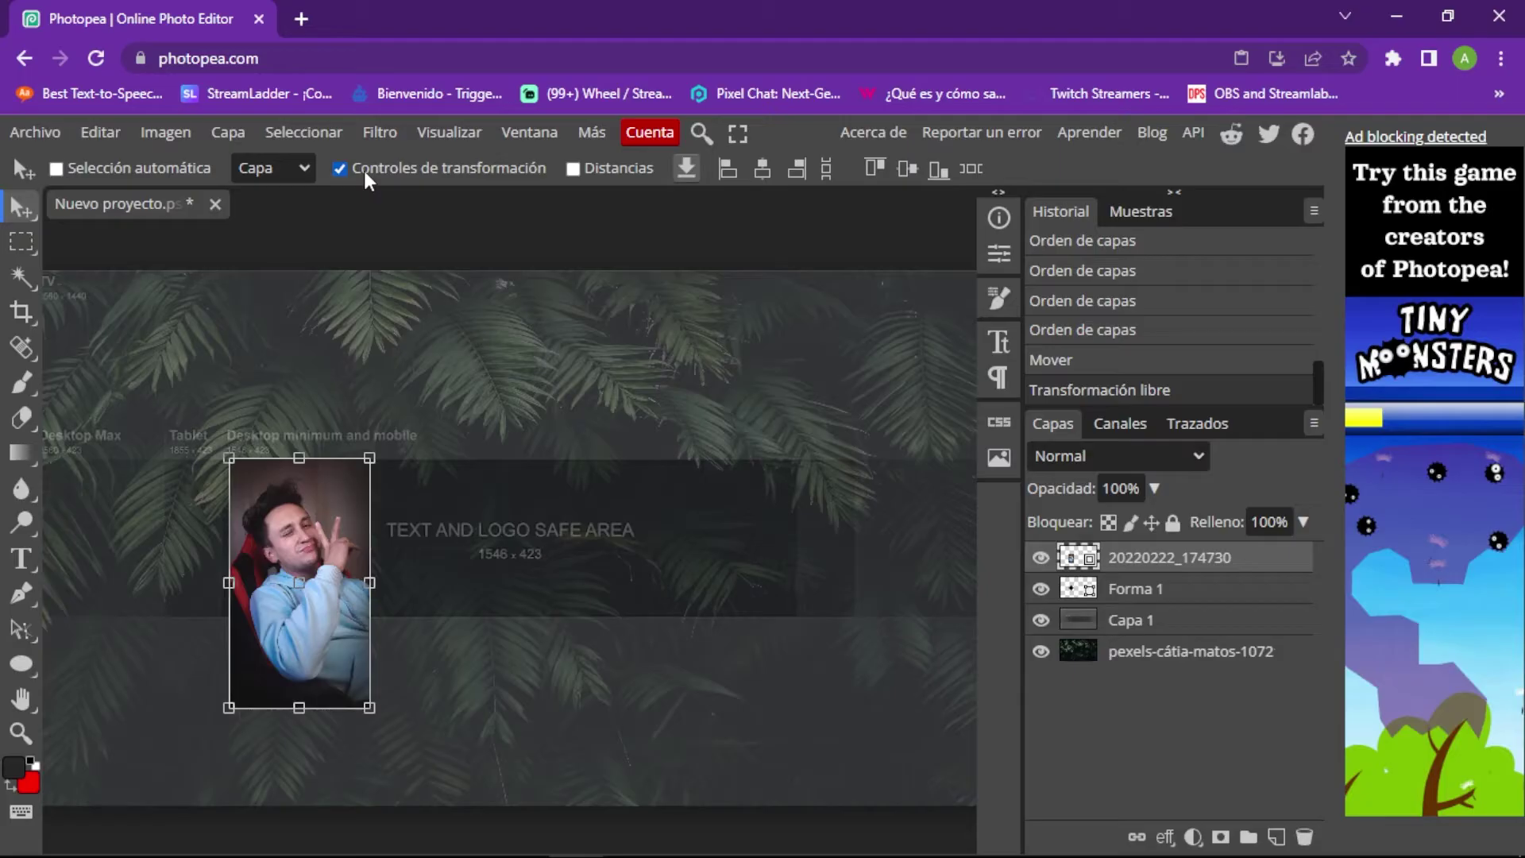
{"action": "left_click", "coordinate": [364, 170]}
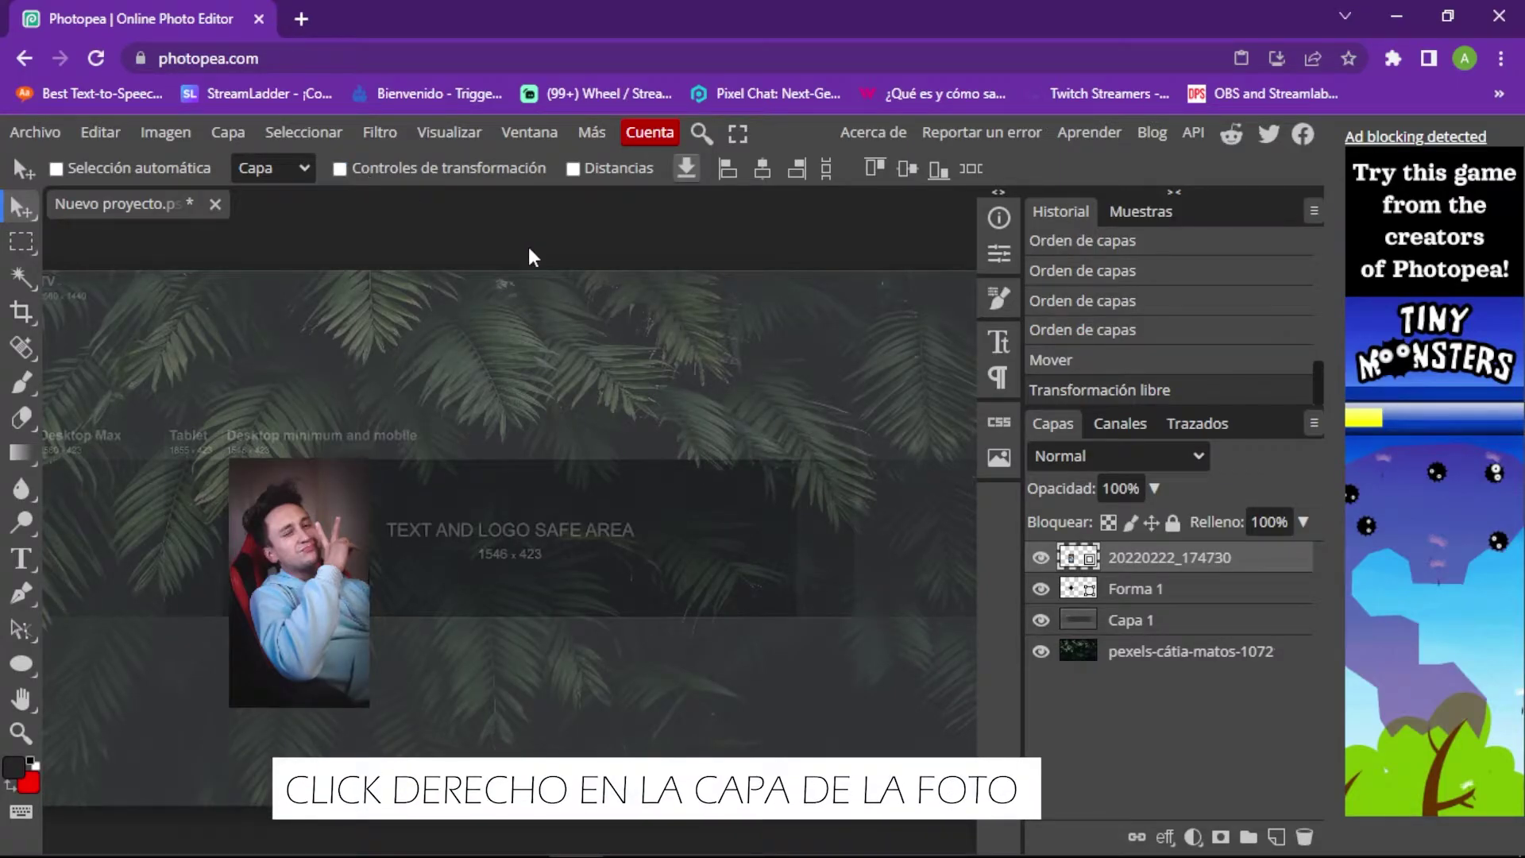
Step: Clip the portrait photo to the circle, and enlarge and reposition it to frame the face
{"action": "right_click", "coordinate": [1218, 564]}
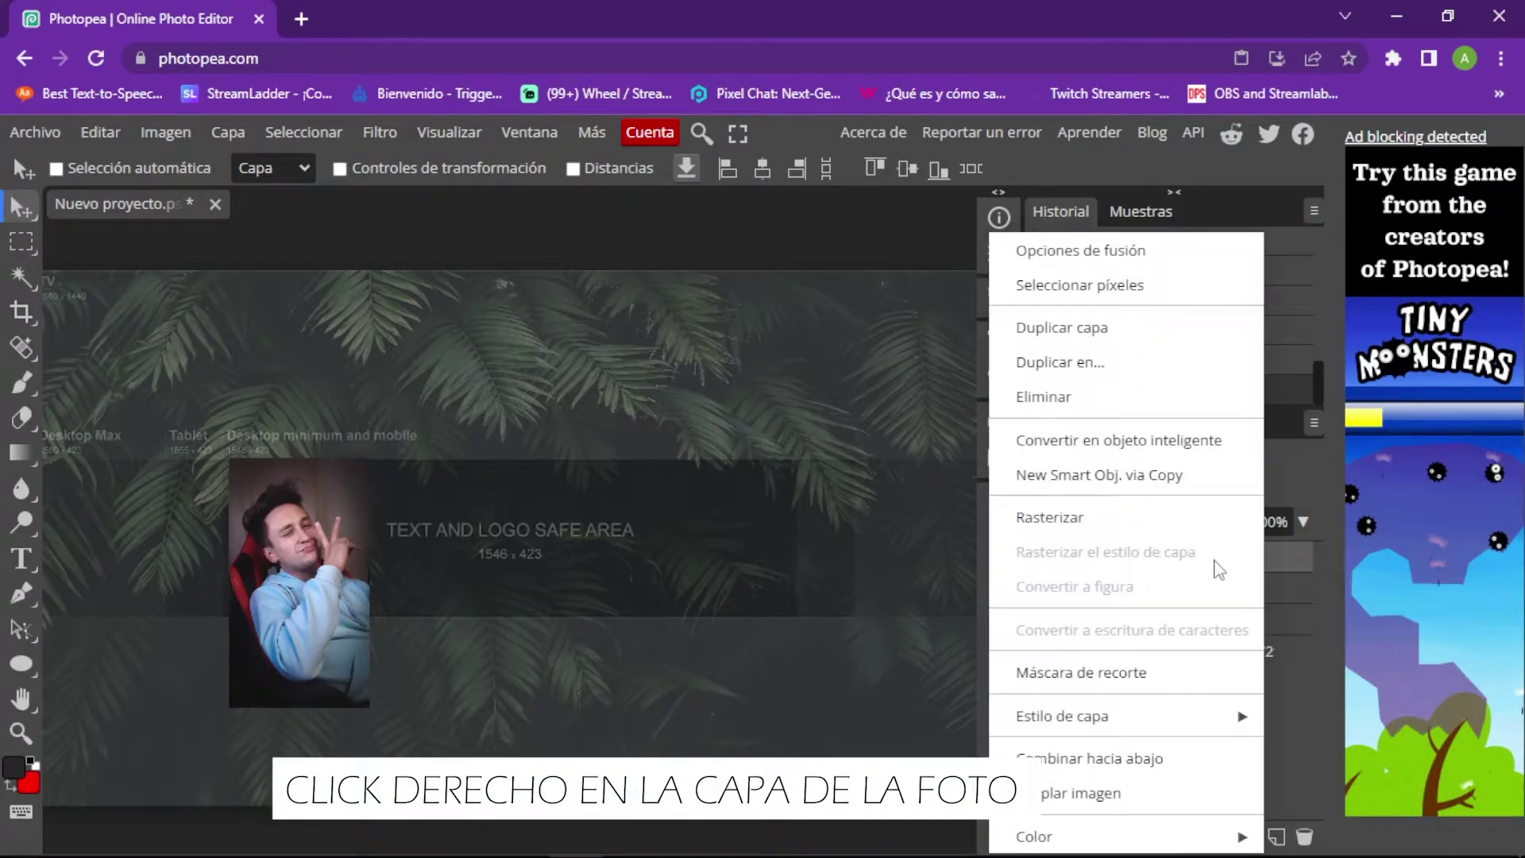
{"action": "left_click", "coordinate": [1110, 691]}
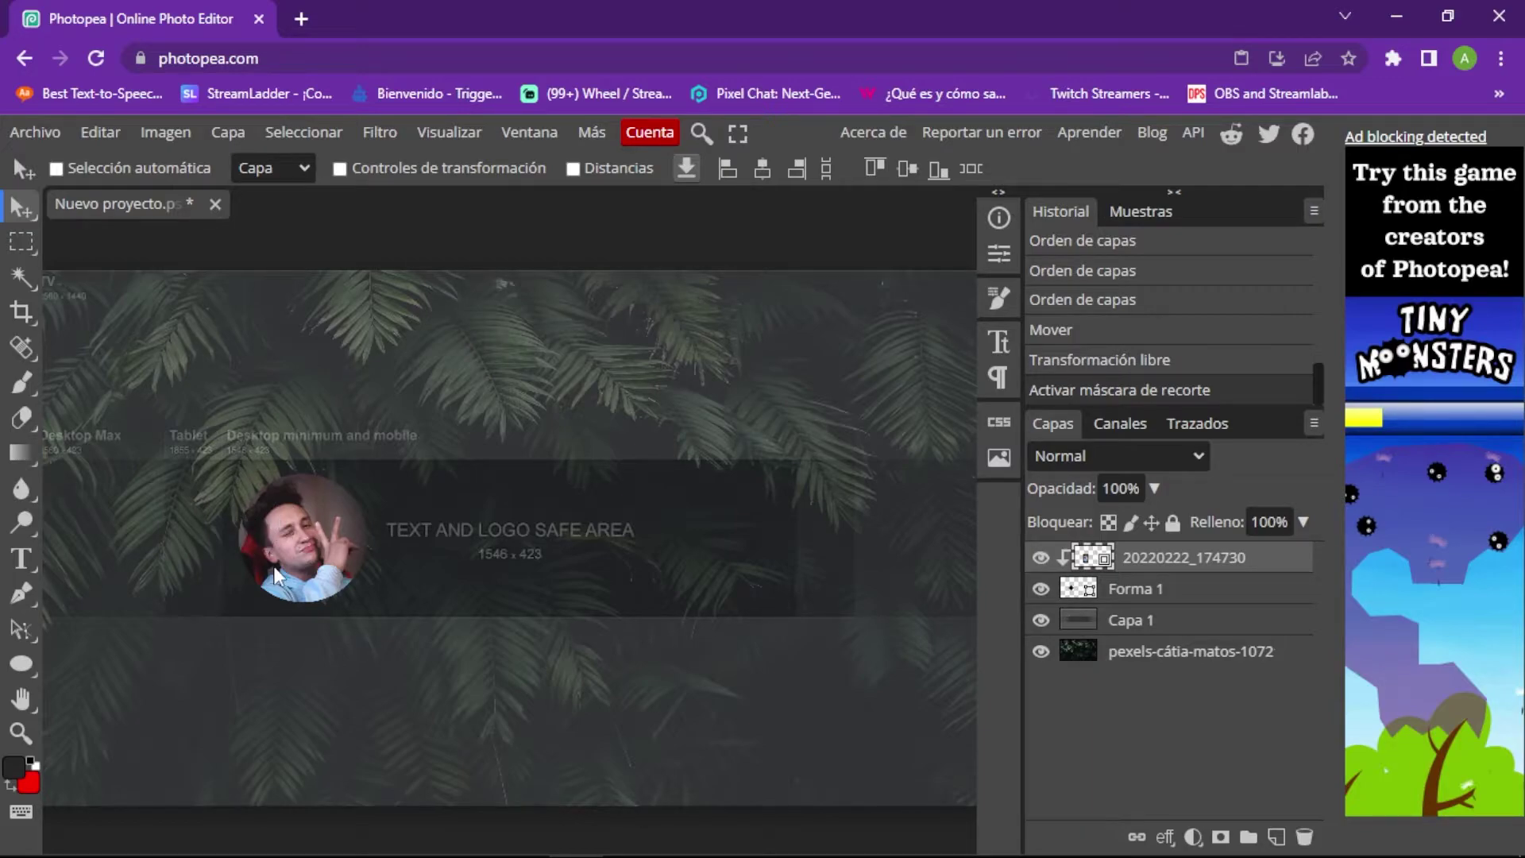
{"action": "left_click", "coordinate": [380, 171]}
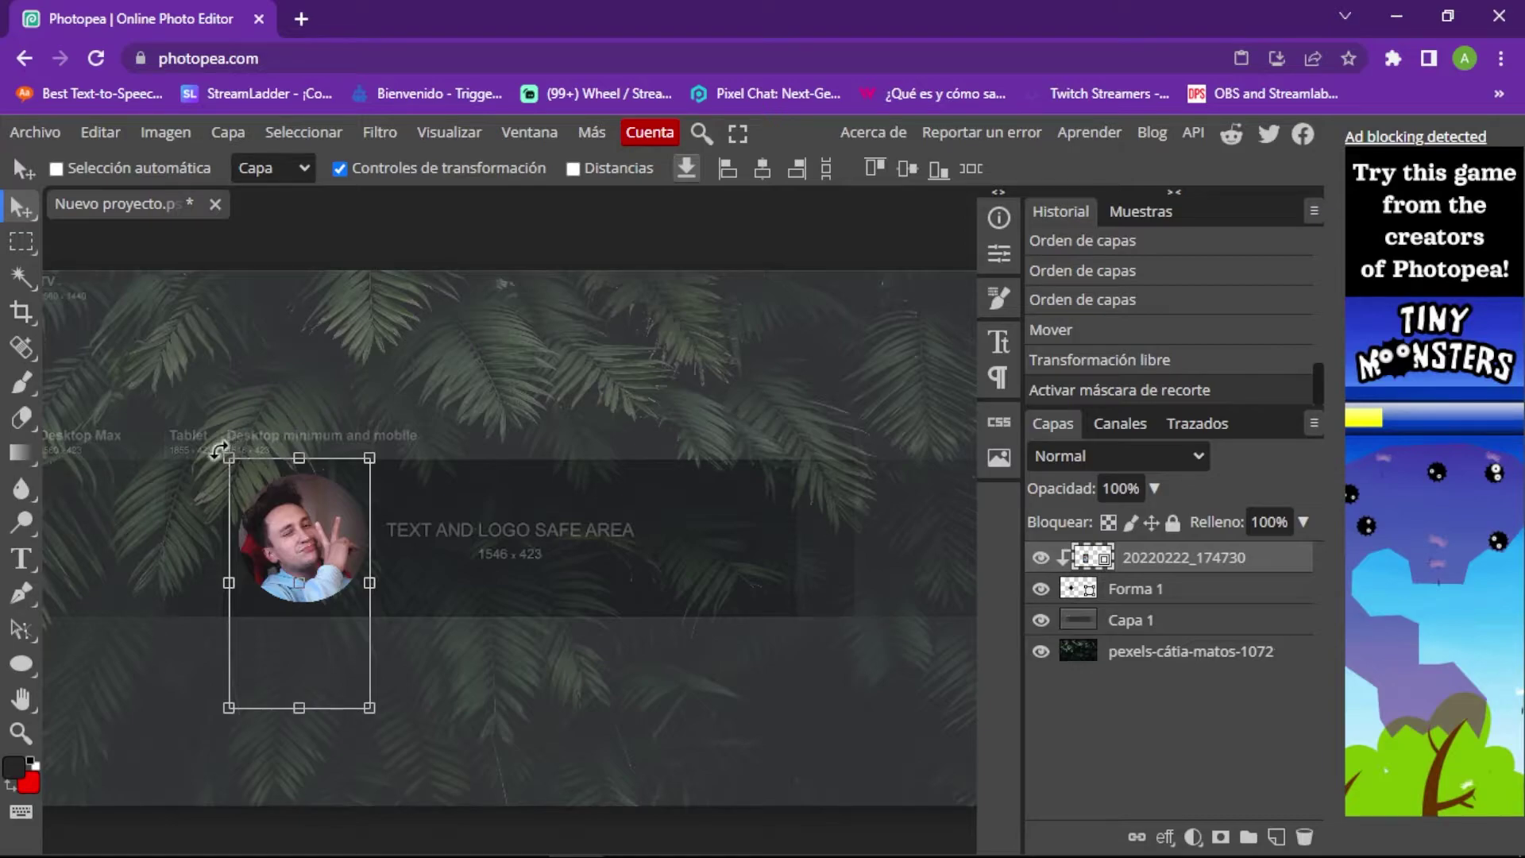
{"action": "left_click_drag", "start_coordinate": [230, 456], "coordinate": [223, 436]}
{"action": "left_click_drag", "start_coordinate": [293, 512], "coordinate": [310, 523]}
{"action": "key", "text": "Return"}
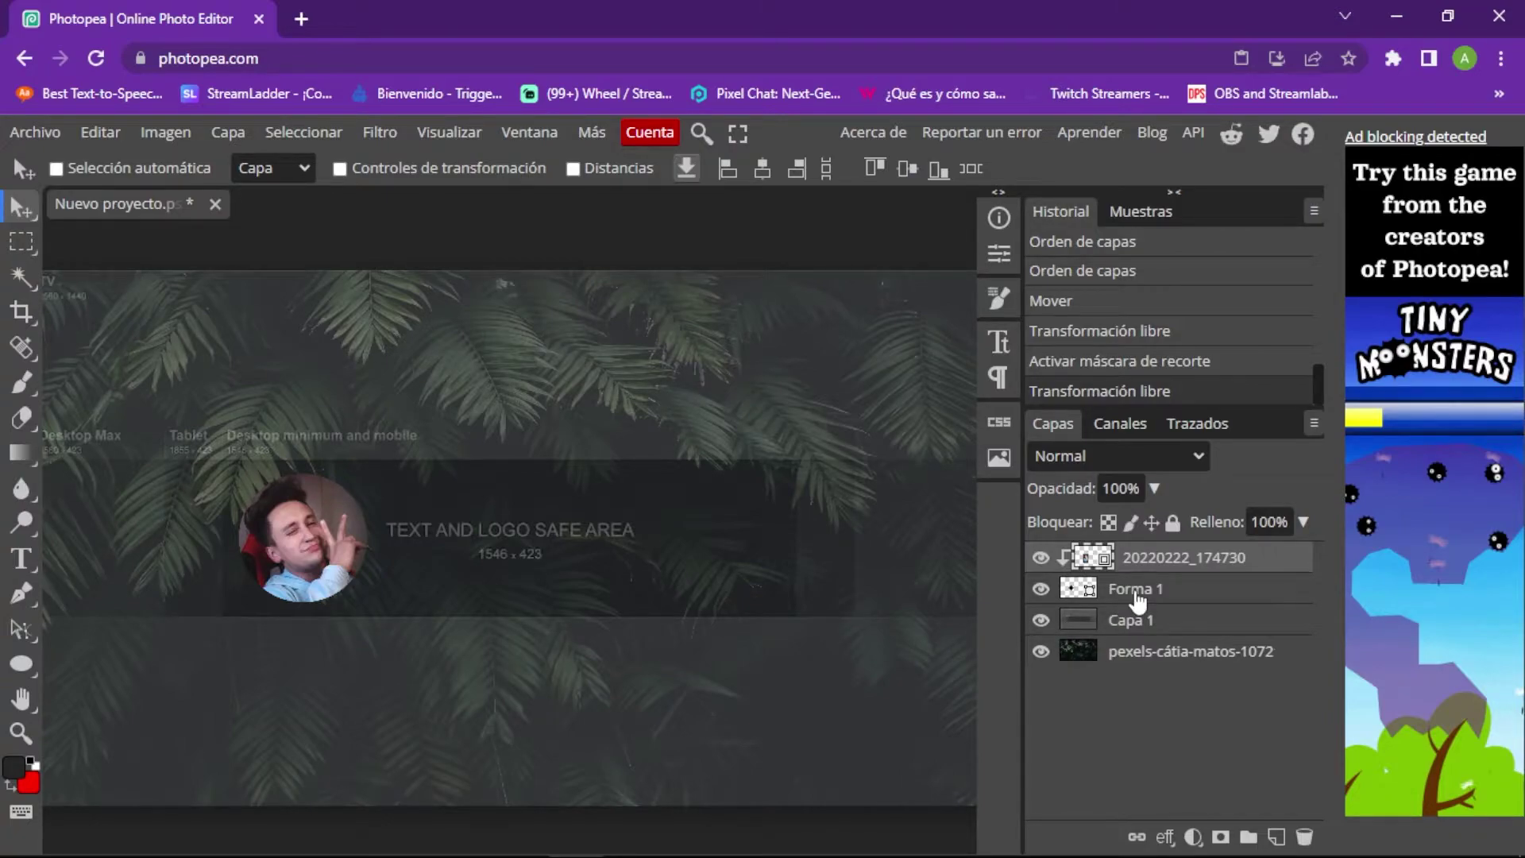
Step: Group the portrait and circle layers and add a drop shadow with 59% opacity to the group
{"action": "left_click", "coordinate": [1215, 592], "text": "ctrl"}
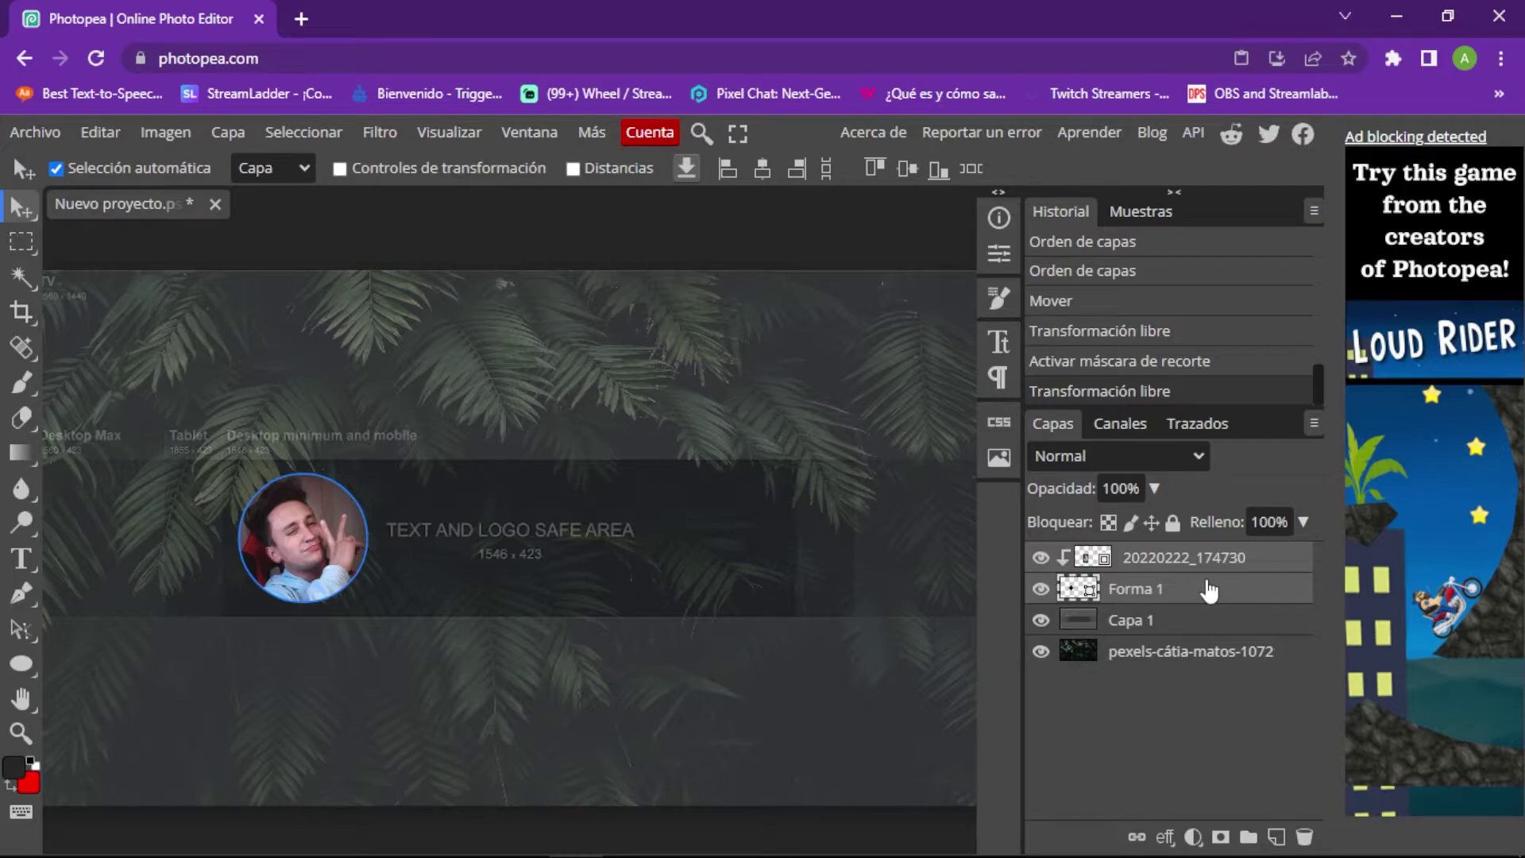
{"action": "key", "text": "ctrl+g"}
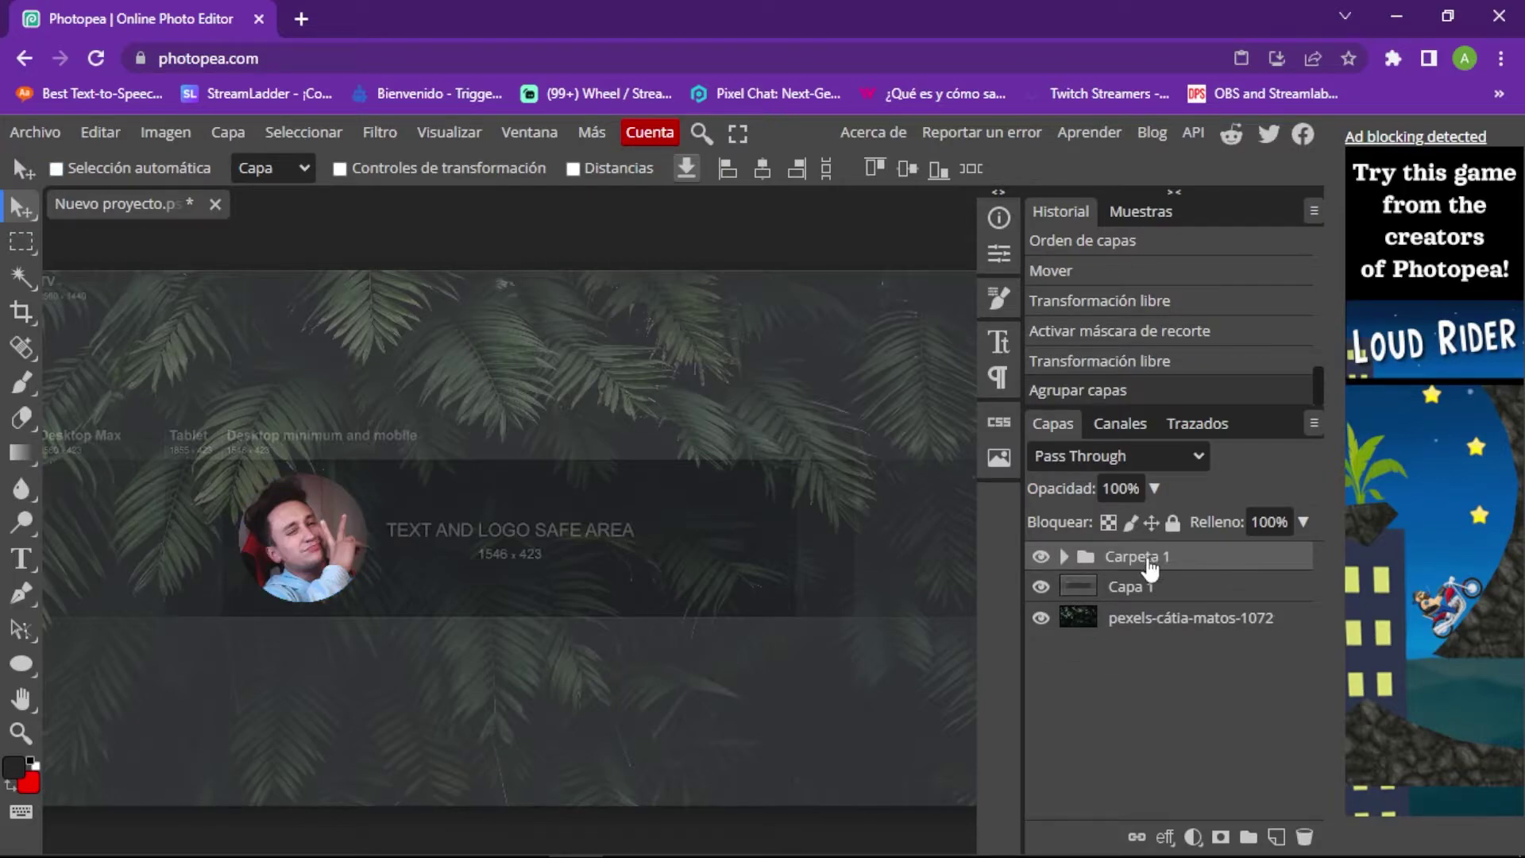
{"action": "double_click", "coordinate": [245, 553]}
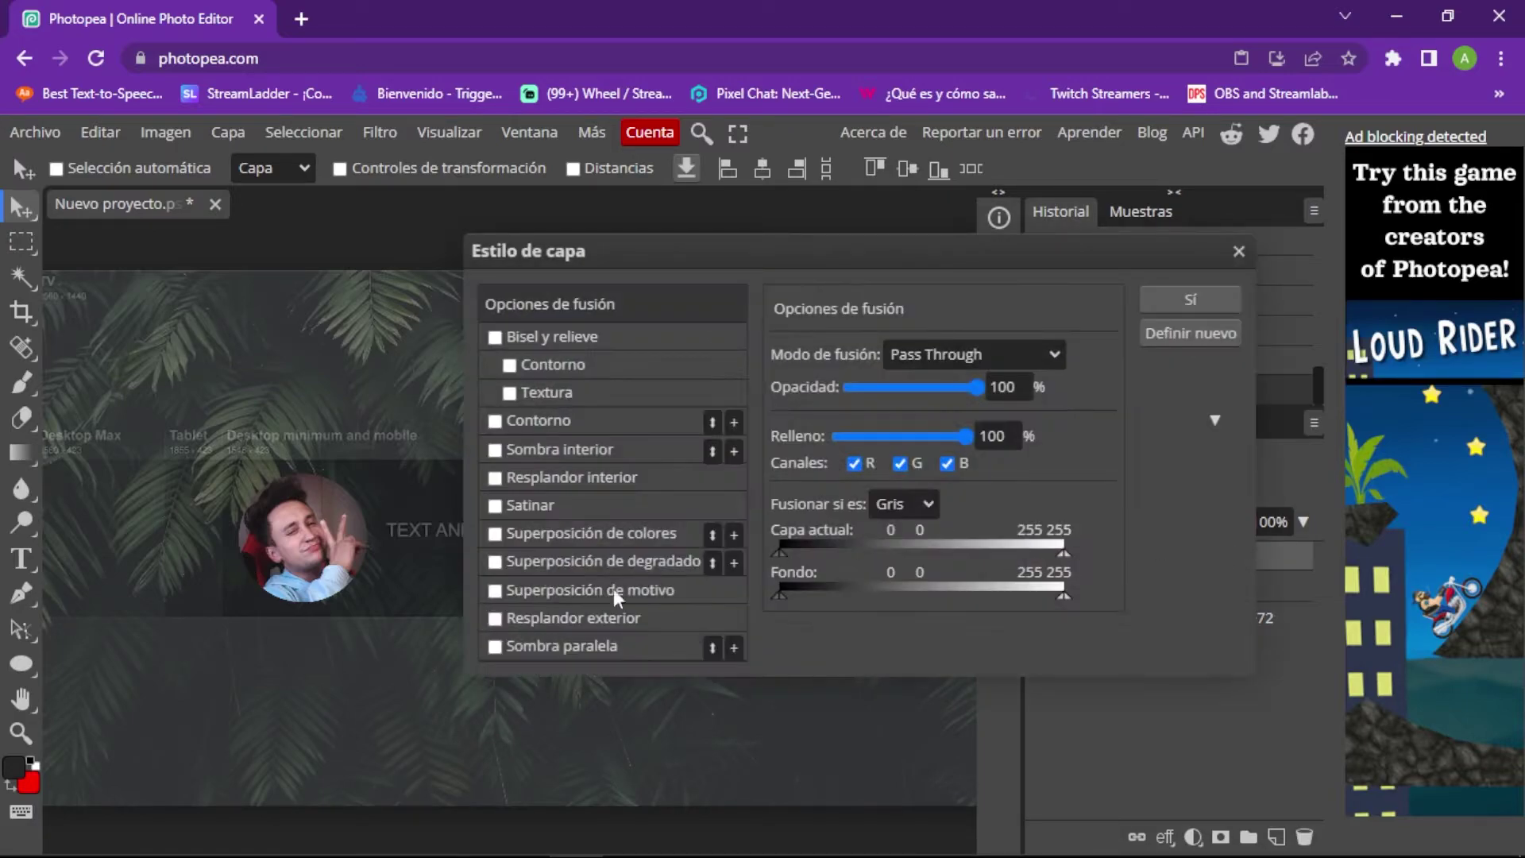
{"action": "left_click", "coordinate": [520, 653]}
{"action": "left_click_drag", "start_coordinate": [923, 390], "coordinate": [914, 395]}
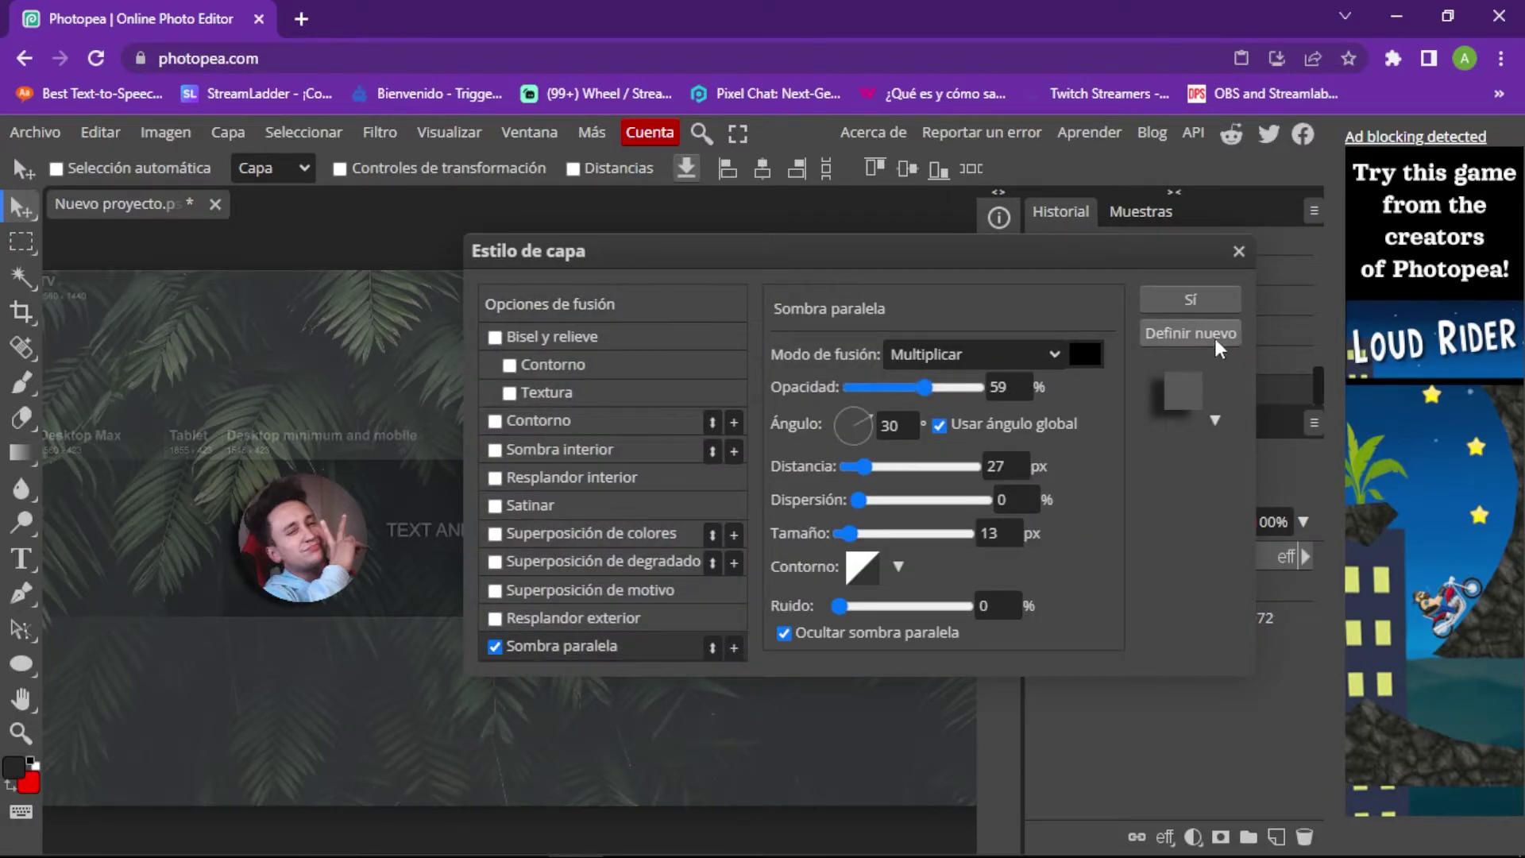
{"action": "left_click", "coordinate": [1200, 291]}
Step: Preview the banner with the size template hidden, show the template again and select the leaf photo layer
{"action": "left_click", "coordinate": [1042, 588]}
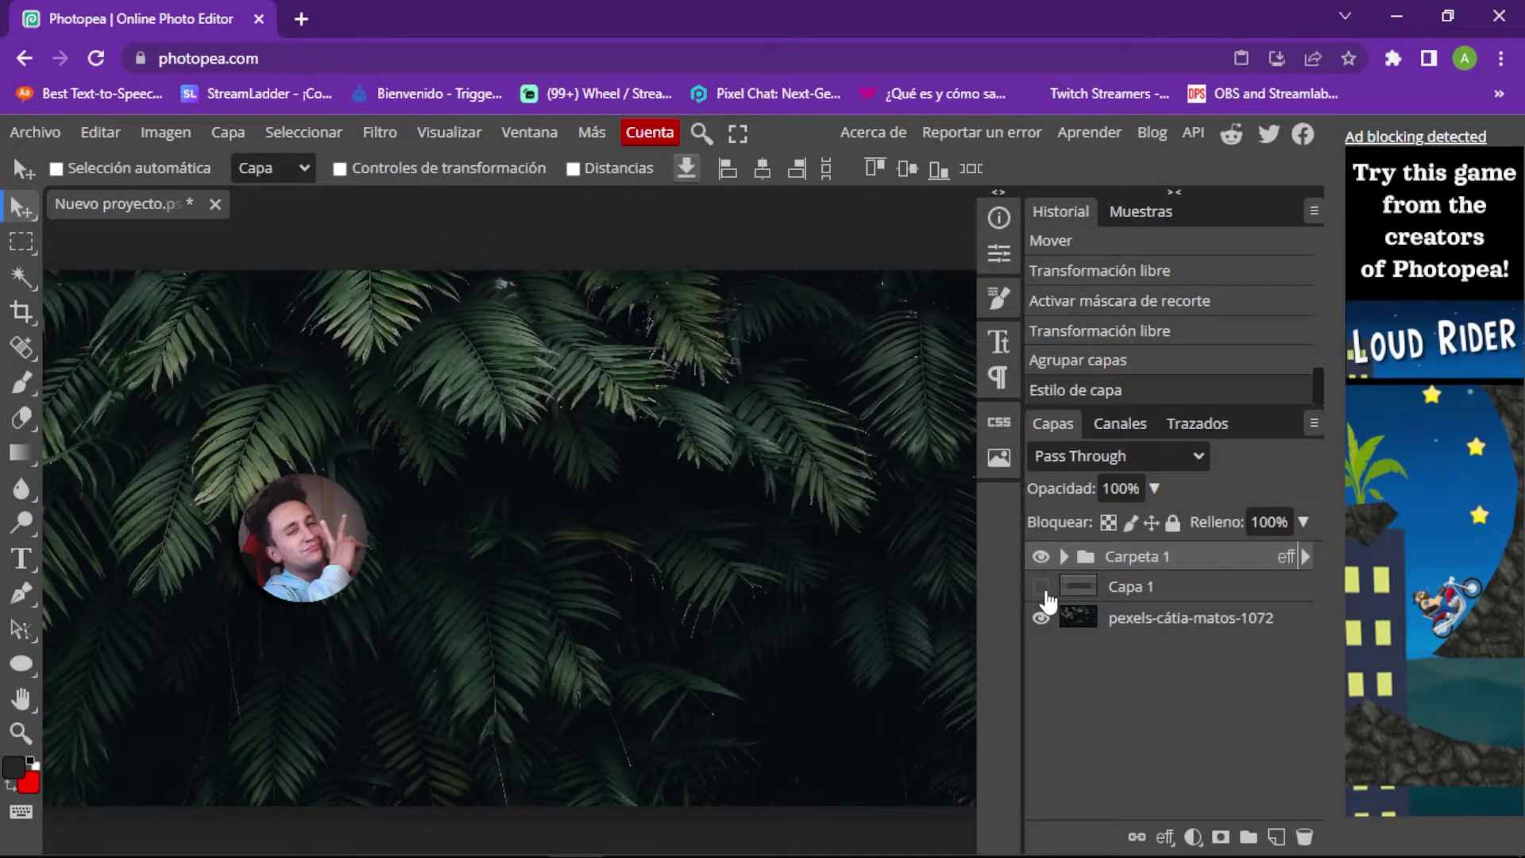
{"action": "left_click", "coordinate": [1041, 587]}
{"action": "left_click", "coordinate": [1152, 618]}
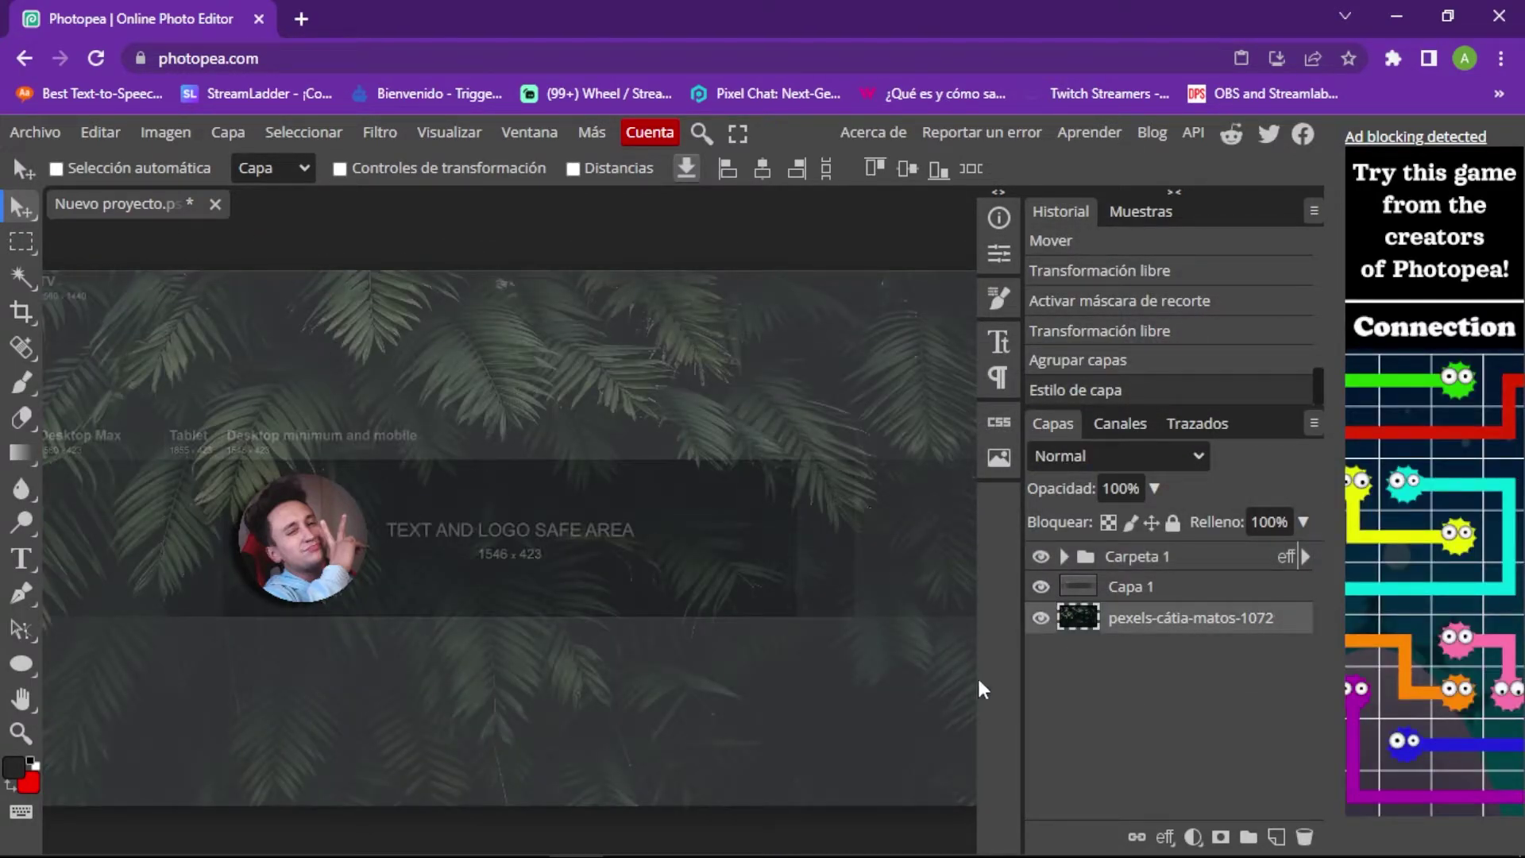
{"action": "left_click", "coordinate": [372, 133]}
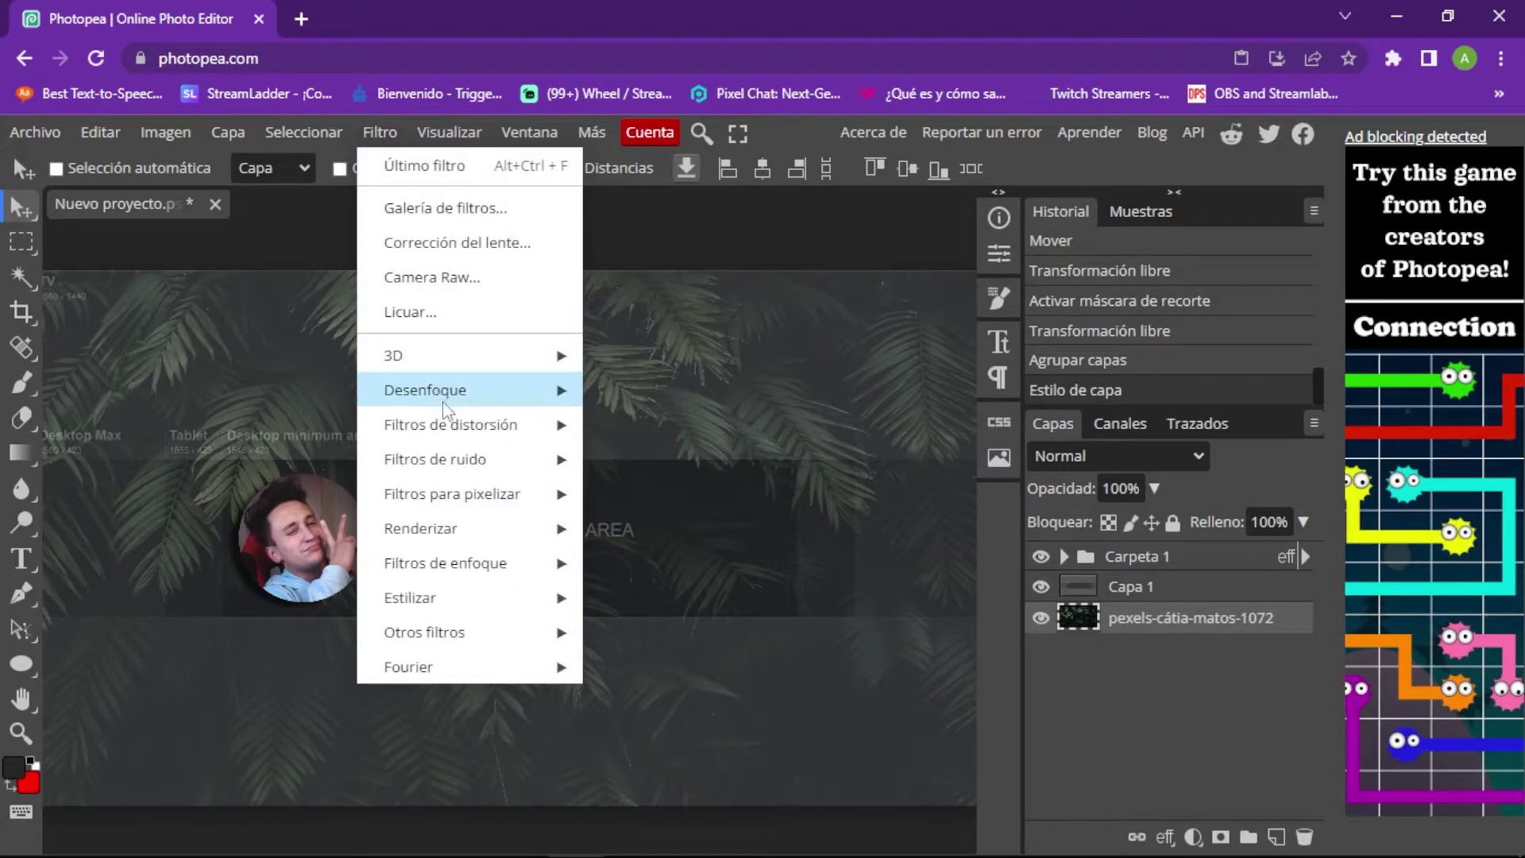
{"action": "mouse_move", "coordinate": [467, 407]}
{"action": "left_click", "coordinate": [739, 530]}
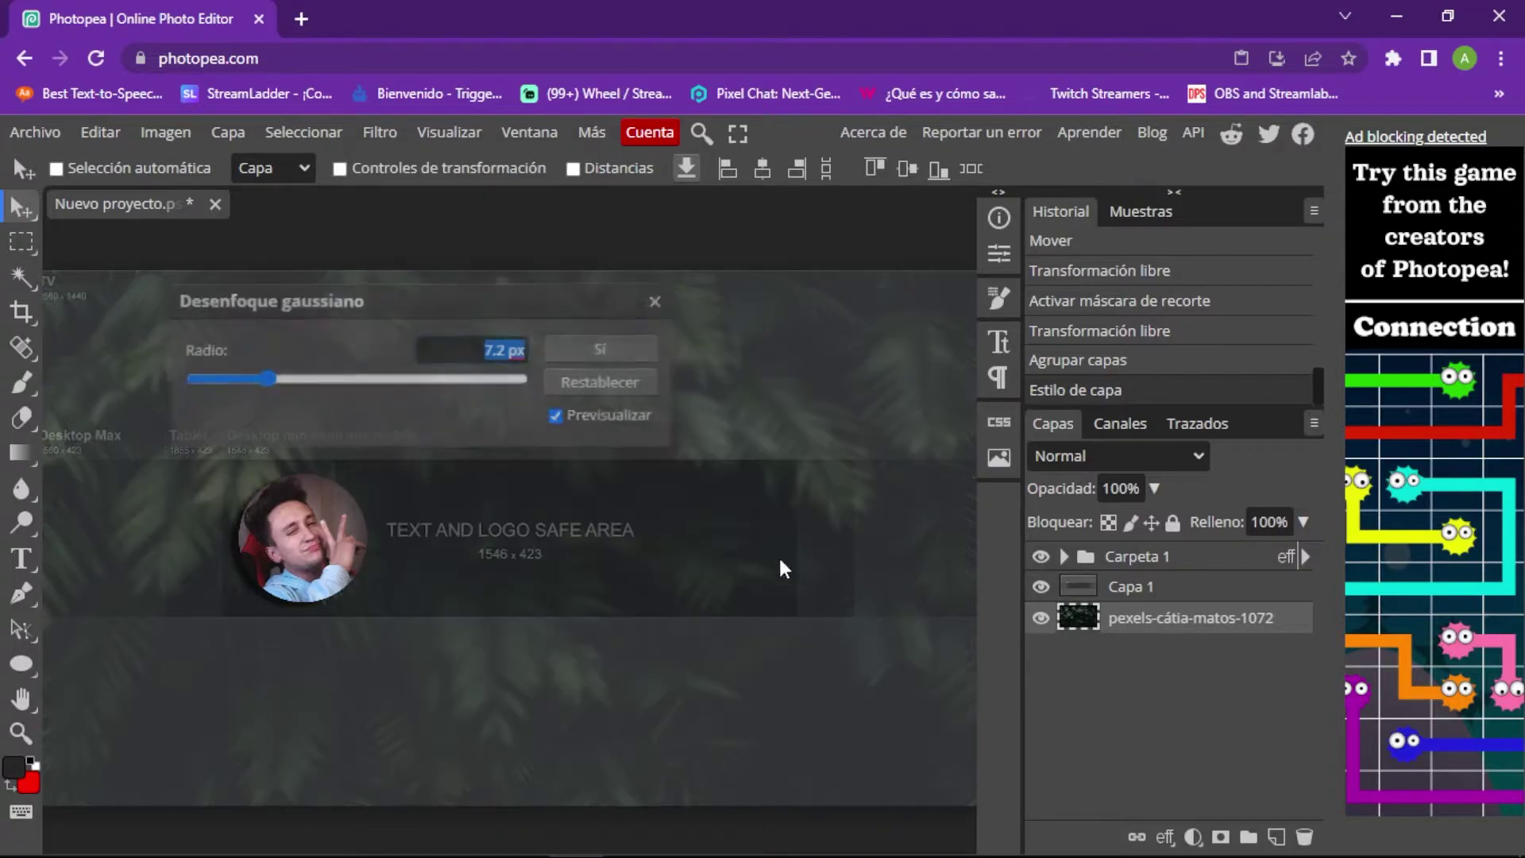
{"action": "left_click_drag", "start_coordinate": [579, 317], "coordinate": [585, 318]}
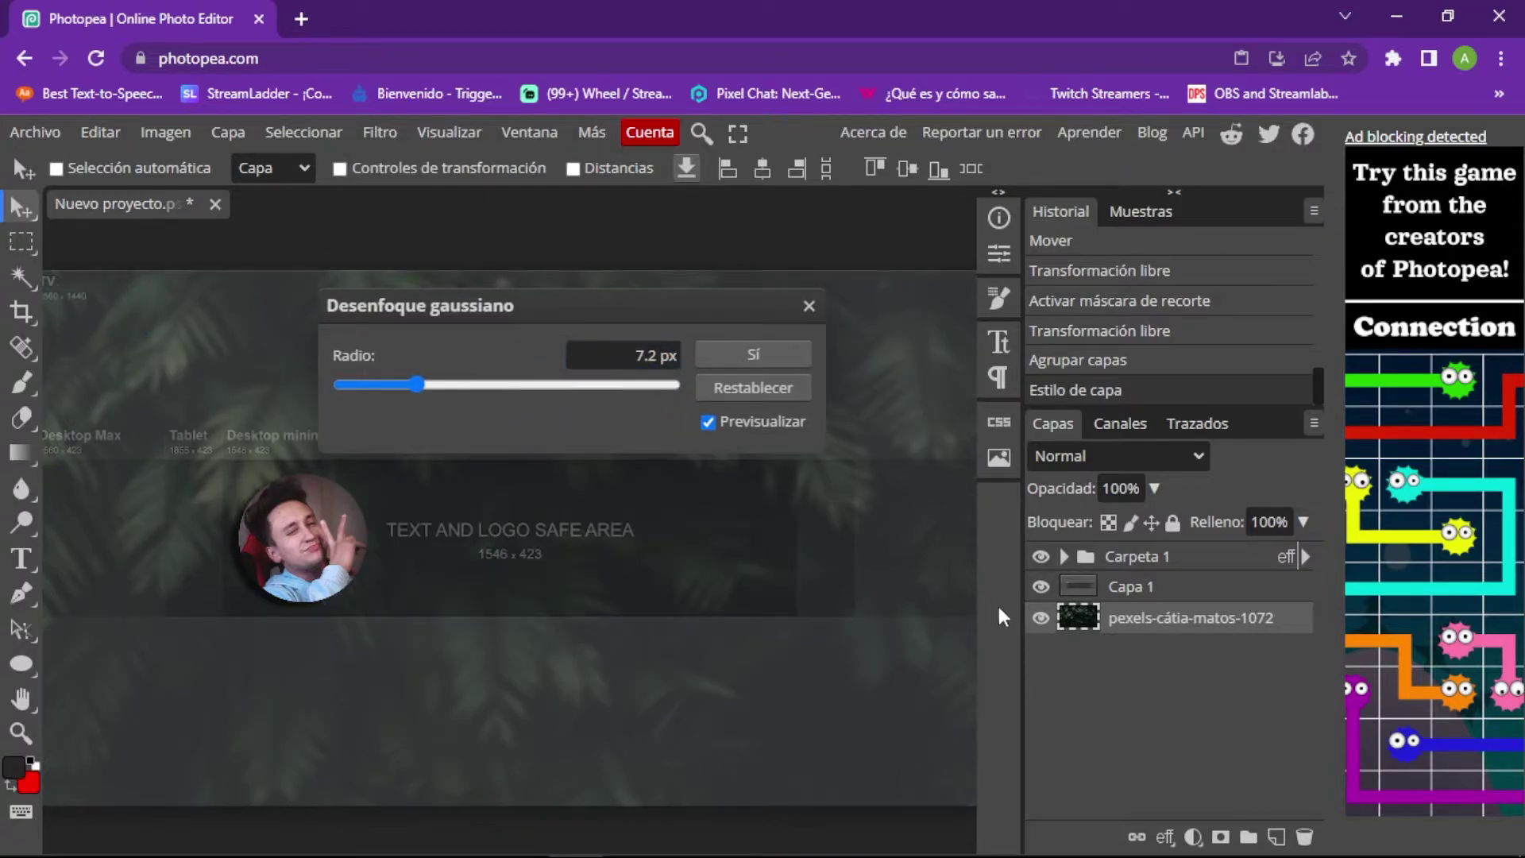
{"action": "left_click", "coordinate": [808, 306]}
Step: Hide the size template and apply a 27 px Gaussian blur to the leaf photo
{"action": "left_click", "coordinate": [1040, 586]}
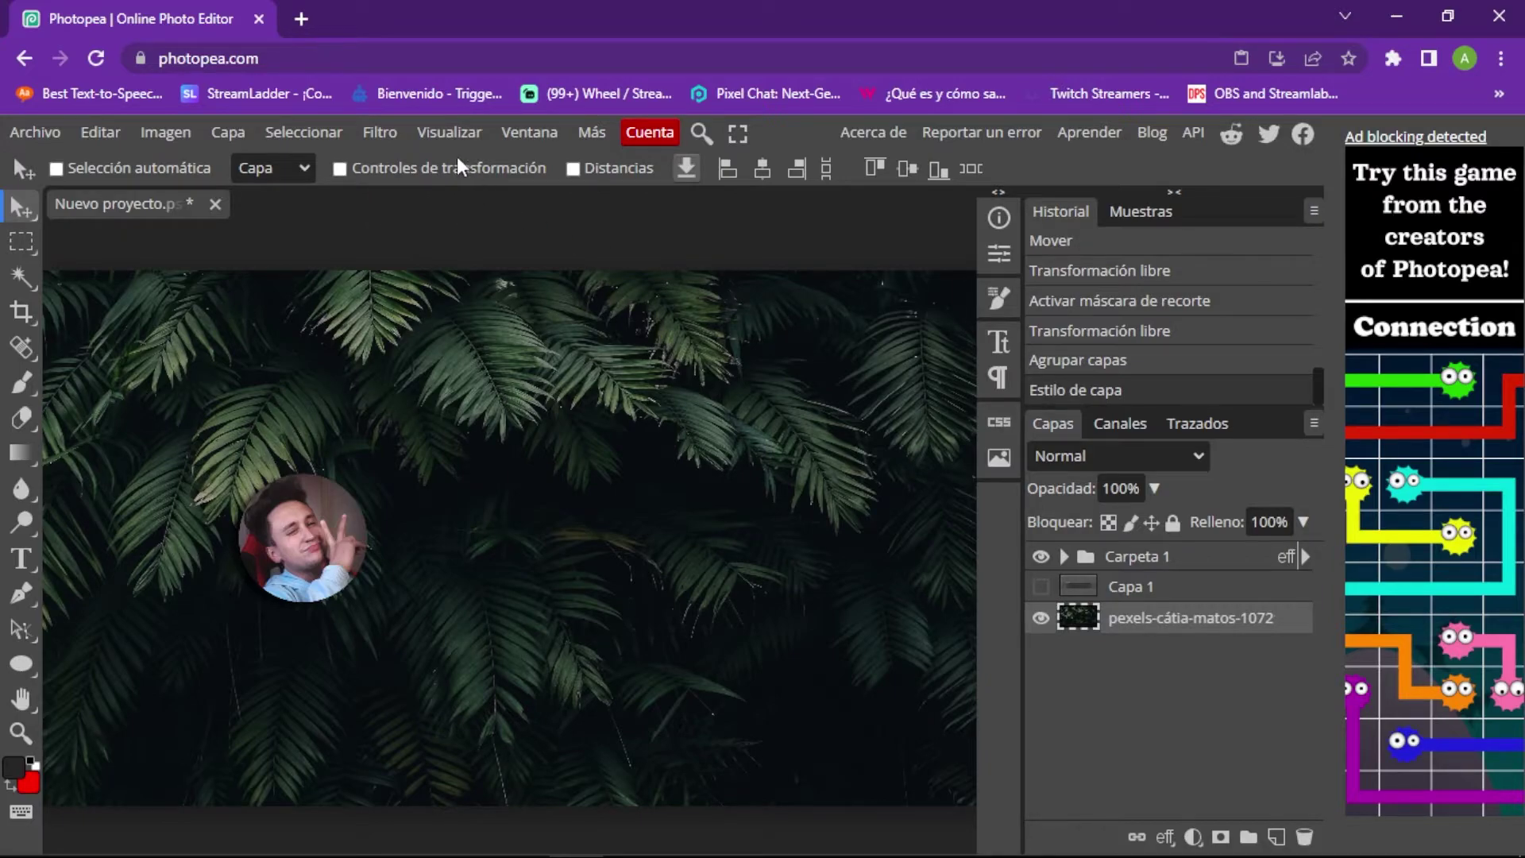
{"action": "left_click", "coordinate": [381, 132]}
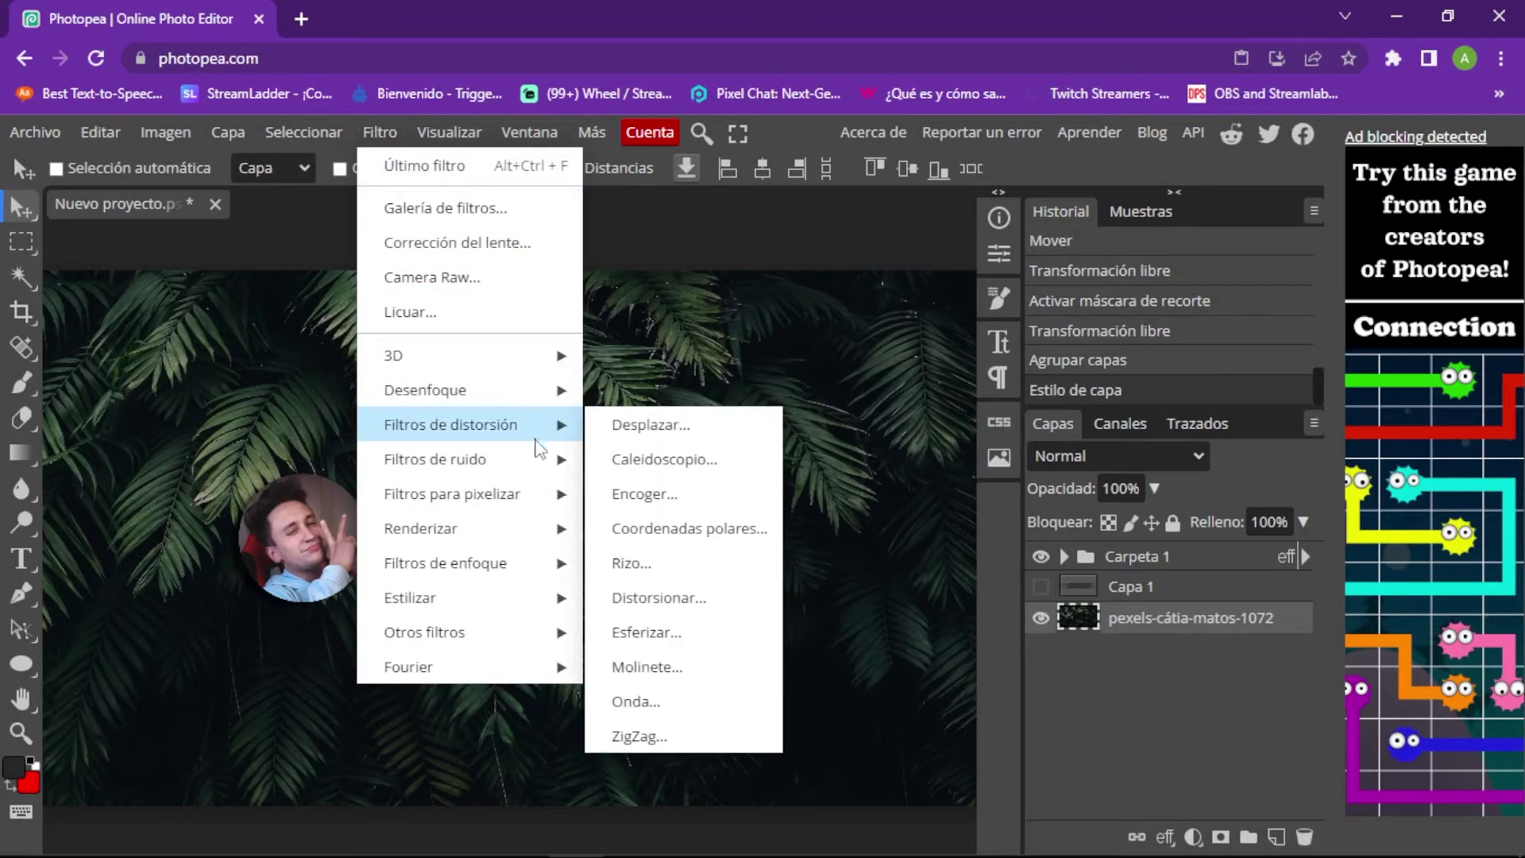
{"action": "mouse_move", "coordinate": [476, 390]}
{"action": "left_click", "coordinate": [769, 529]}
{"action": "left_click_drag", "start_coordinate": [432, 391], "coordinate": [465, 381]}
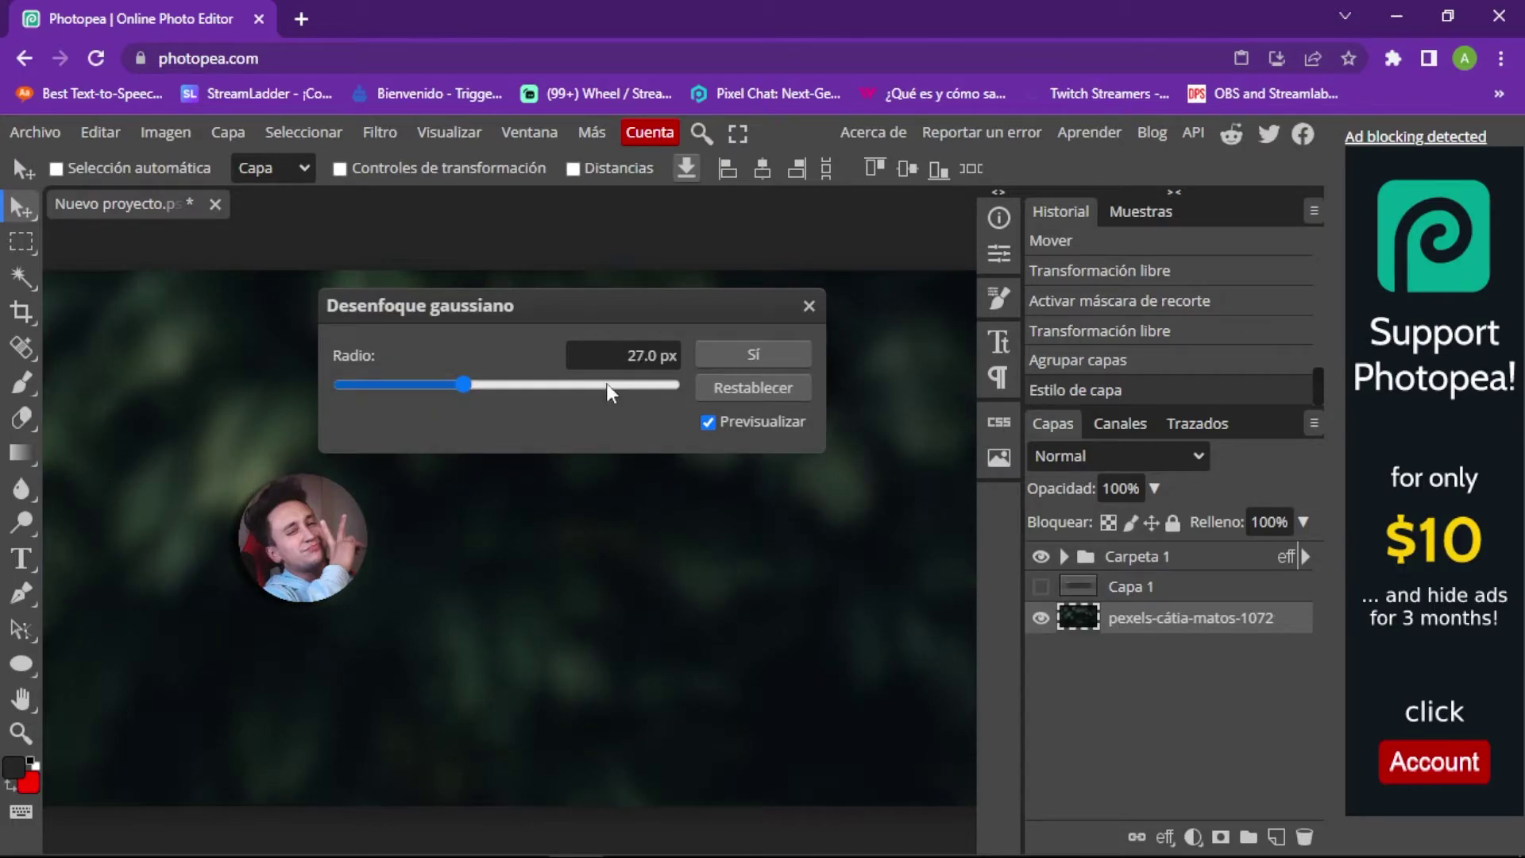
{"action": "left_click", "coordinate": [753, 354]}
Step: Adjust the leaf photo's Hue/Saturation to hue 27, saturation 30 and lightness -33
{"action": "key", "text": "ctrl+minus"}
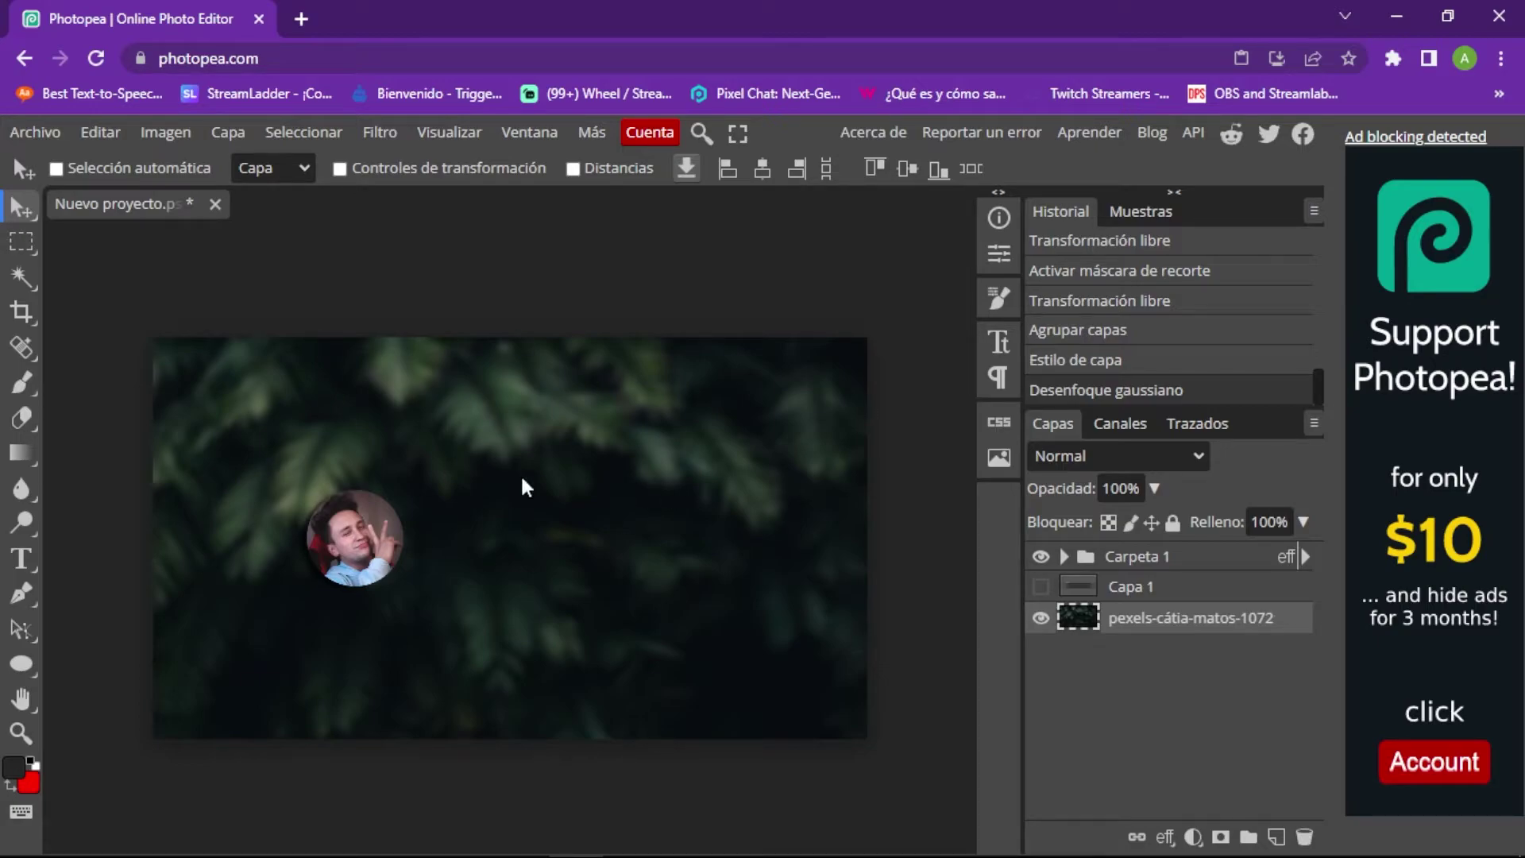
{"action": "key", "text": "ctrl+u"}
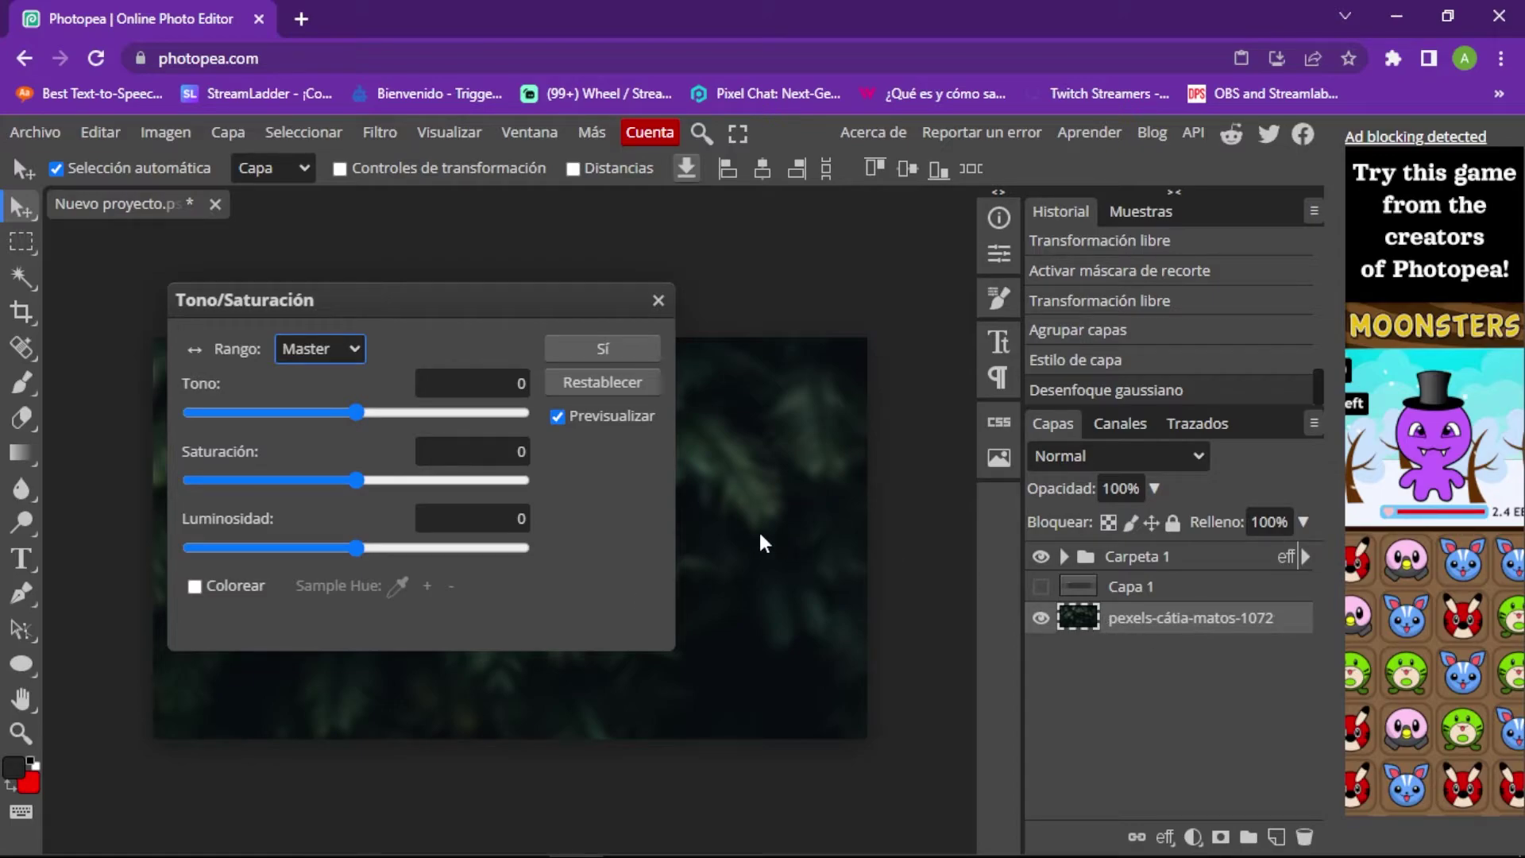
{"action": "left_click_drag", "start_coordinate": [449, 301], "coordinate": [461, 310]}
{"action": "left_click_drag", "start_coordinate": [775, 402], "coordinate": [798, 401]}
{"action": "left_click_drag", "start_coordinate": [774, 469], "coordinate": [826, 473]}
{"action": "left_click_drag", "start_coordinate": [872, 285], "coordinate": [954, 277]}
{"action": "left_click_drag", "start_coordinate": [865, 527], "coordinate": [801, 527]}
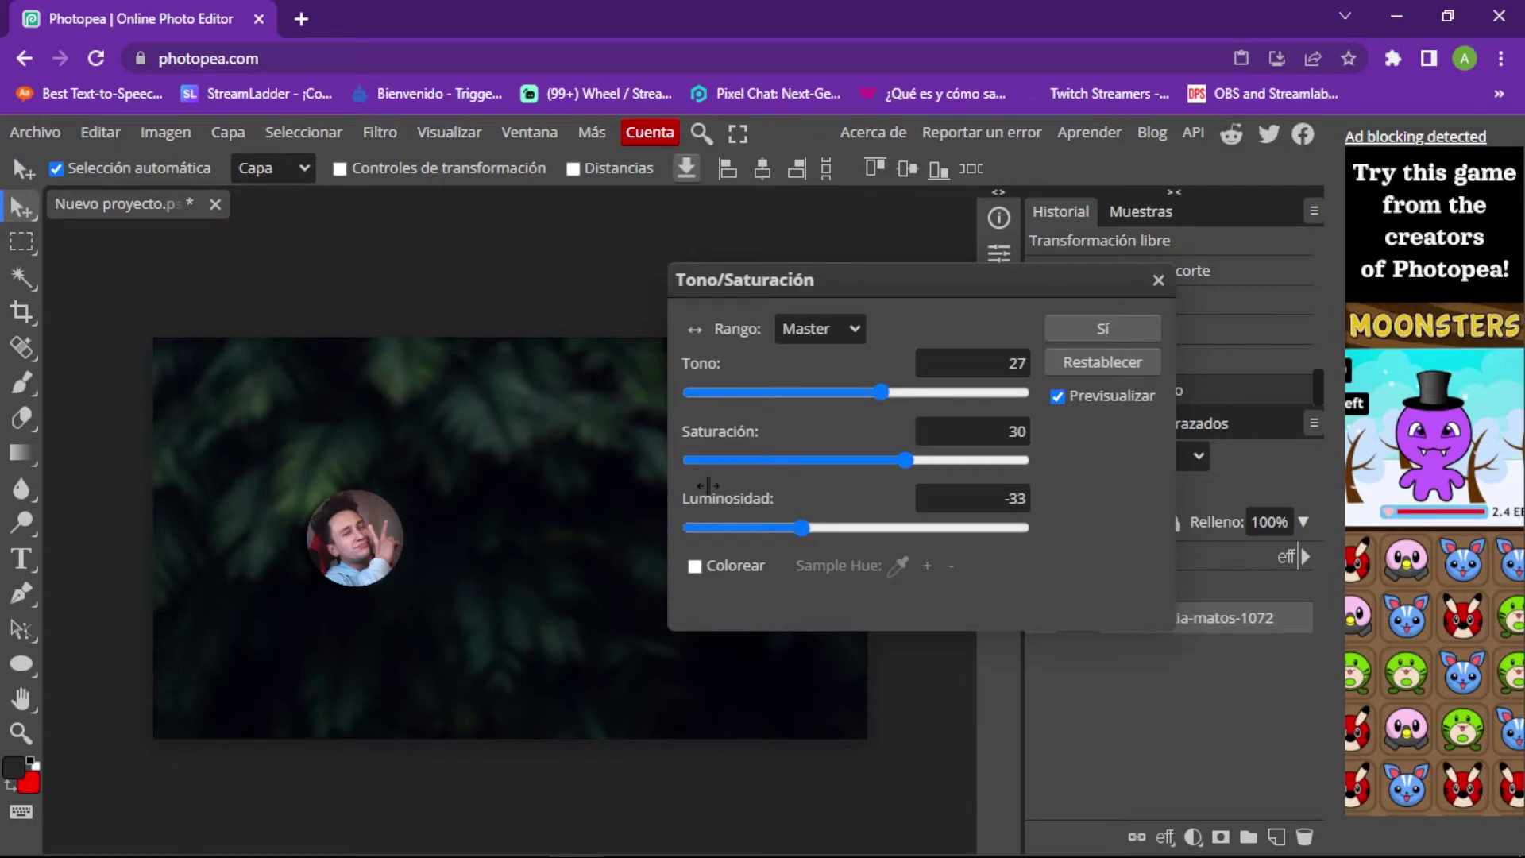
{"action": "left_click", "coordinate": [1102, 329]}
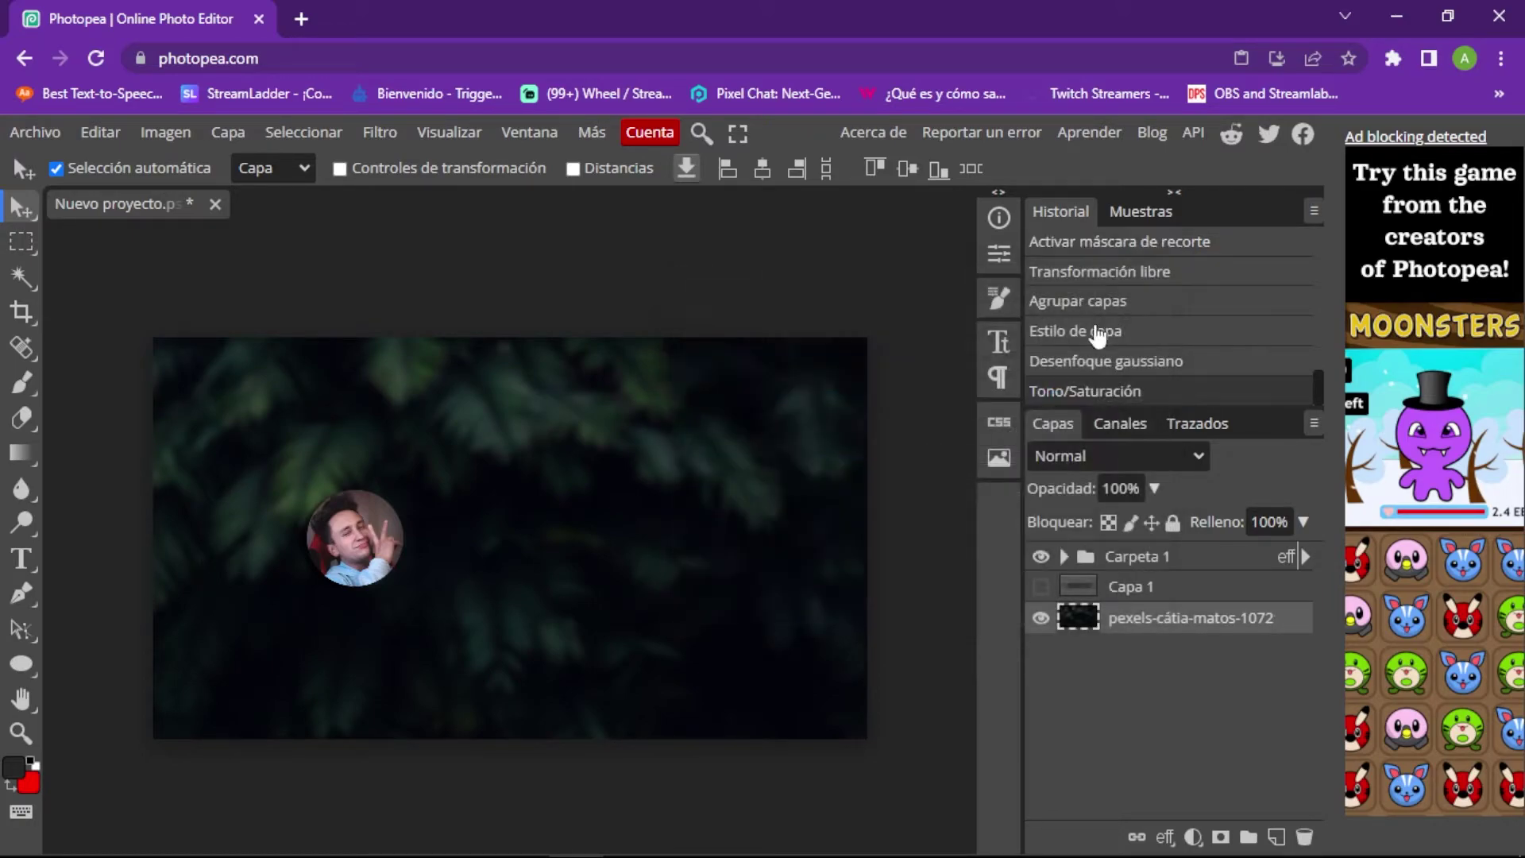
Step: Show the size template, place the name logo image scaled down beside the portrait, and move its layer above the template
{"action": "key", "text": "ctrl+plus"}
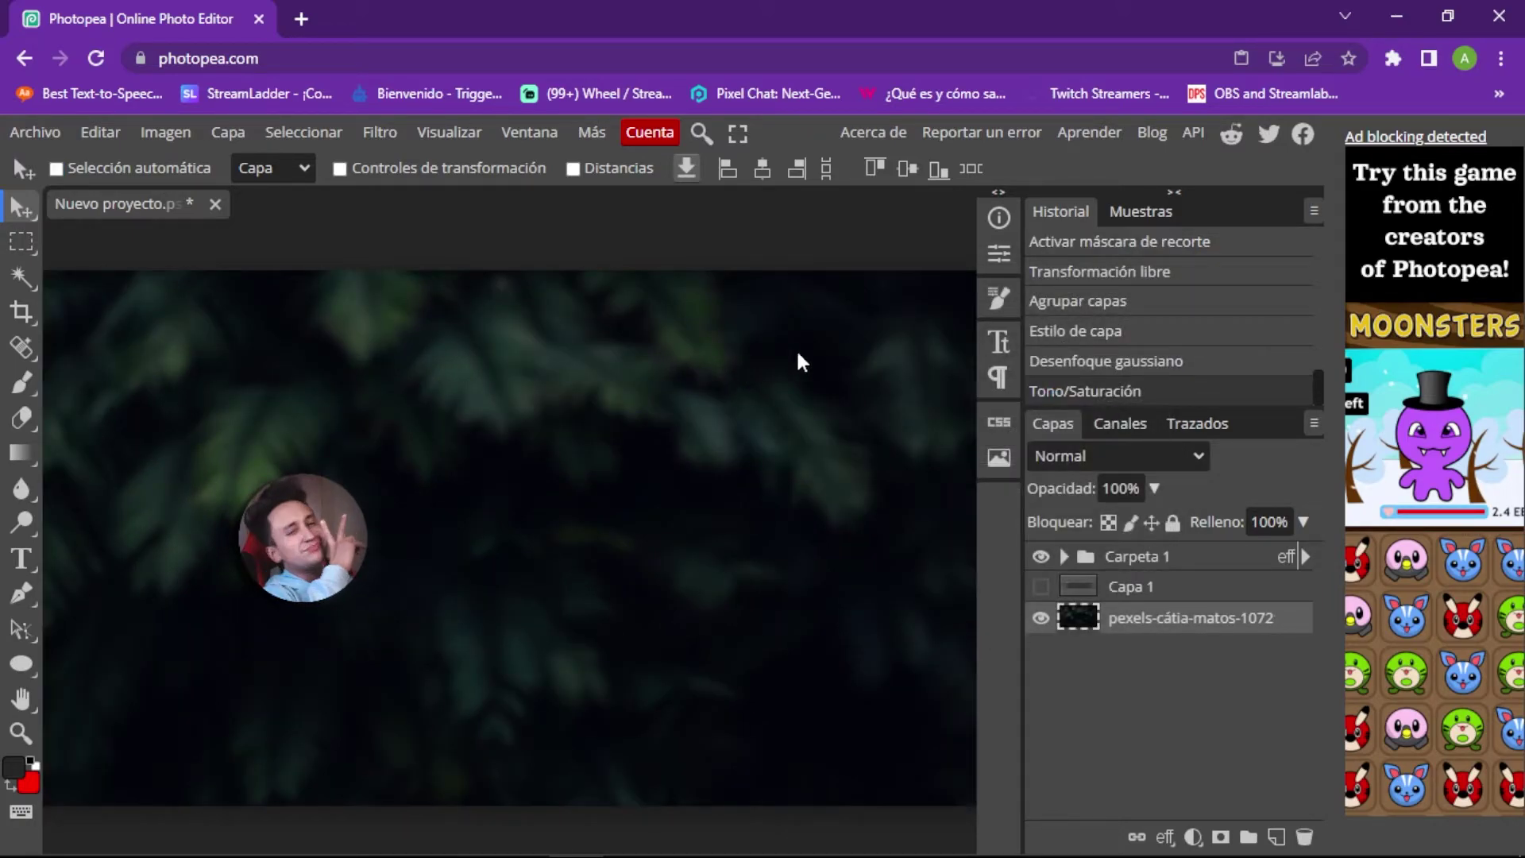
{"action": "left_click", "coordinate": [1041, 586]}
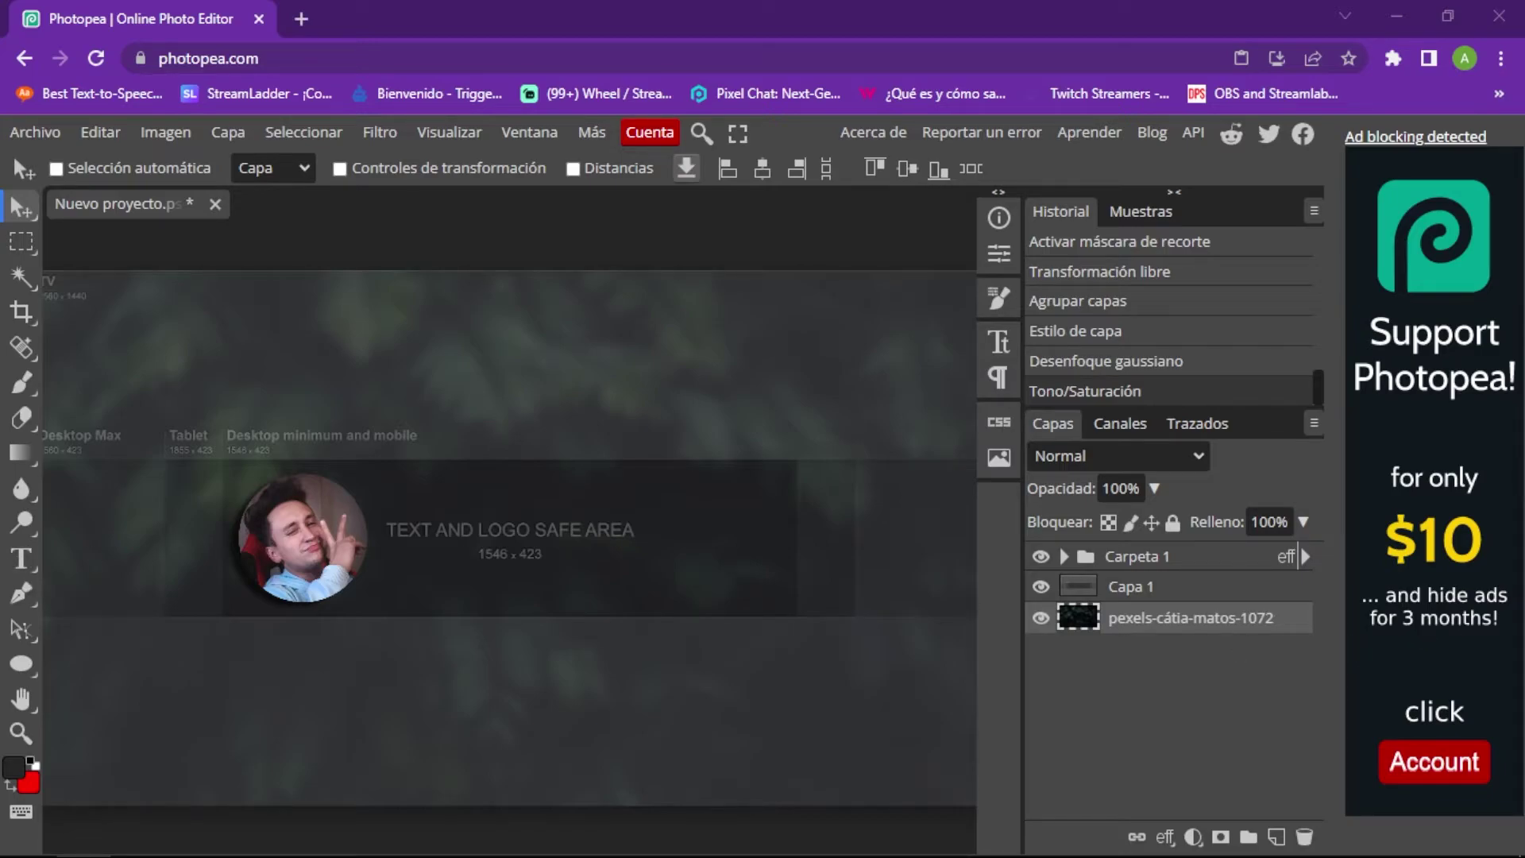
{"action": "left_click_drag", "start_coordinate": [487, 417], "coordinate": [613, 476]}
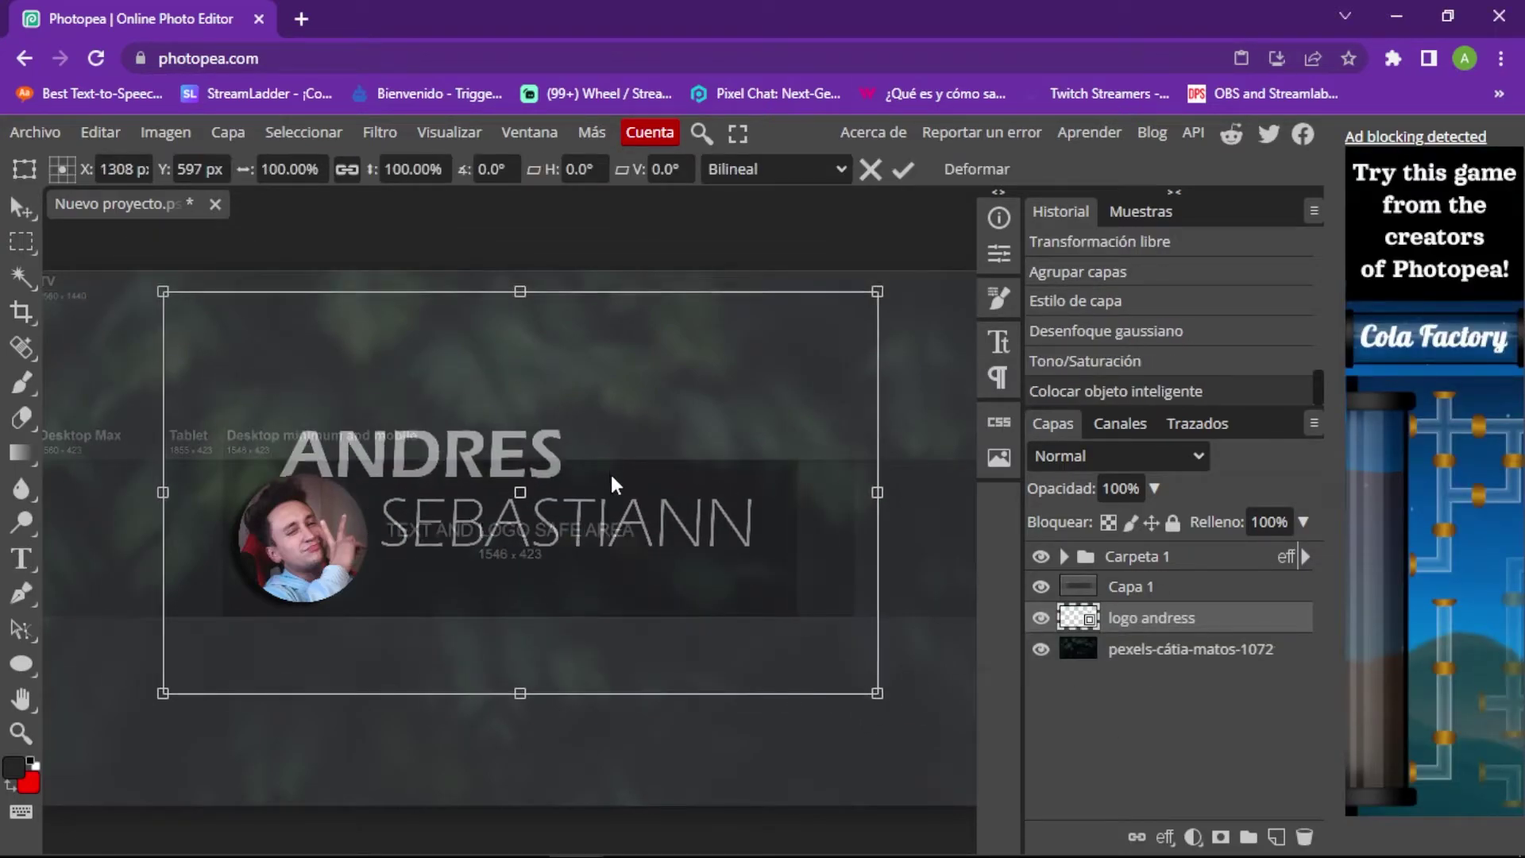
{"action": "left_click_drag", "start_coordinate": [1161, 620], "coordinate": [1160, 560]}
{"action": "left_click_drag", "start_coordinate": [1161, 627], "coordinate": [1160, 589]}
{"action": "left_click", "coordinate": [1040, 618]}
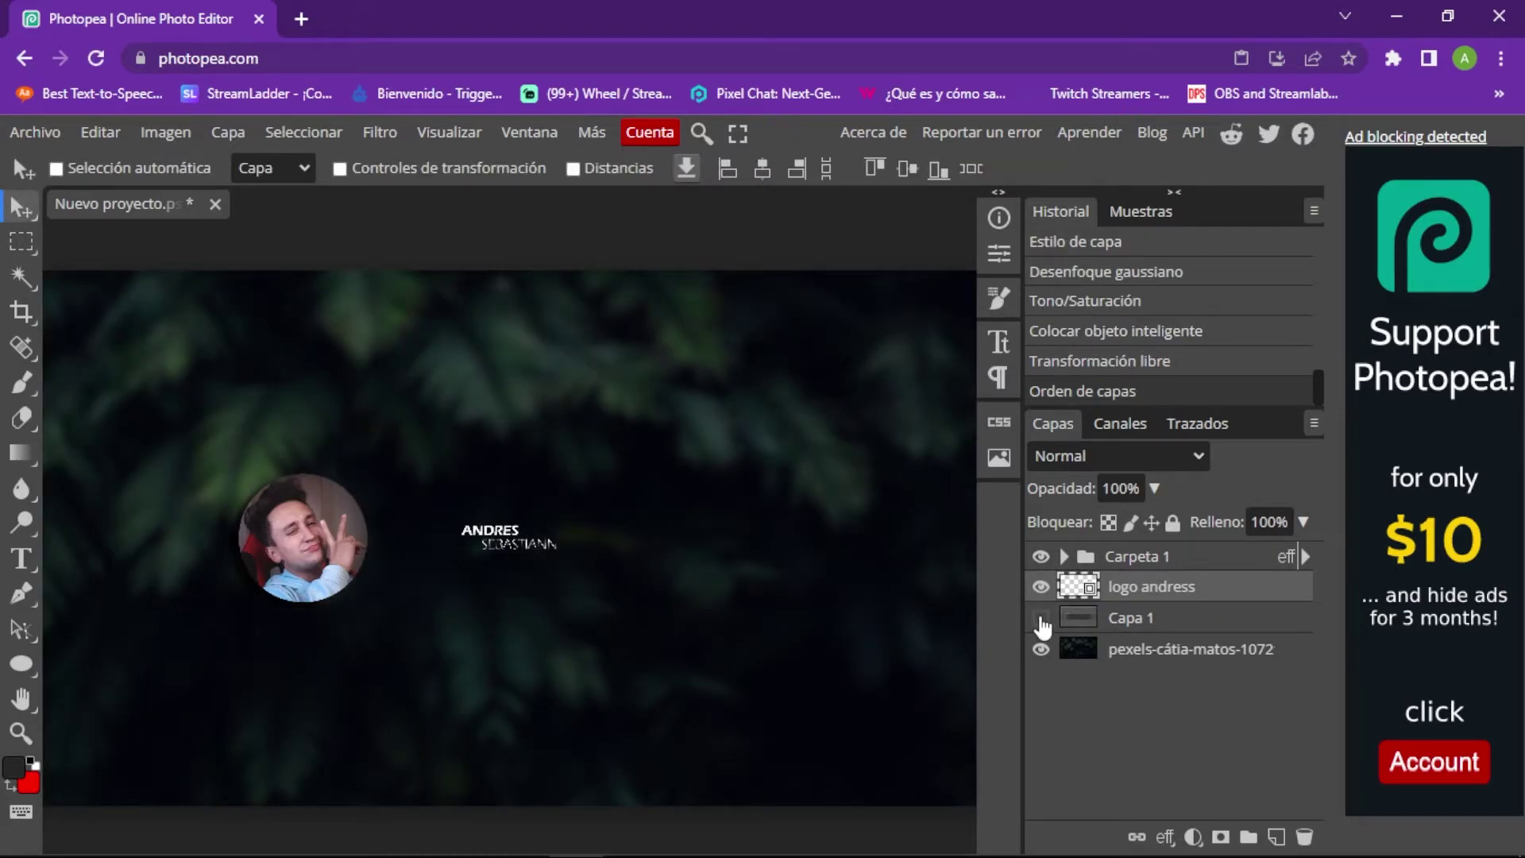
{"action": "left_click", "coordinate": [1040, 619]}
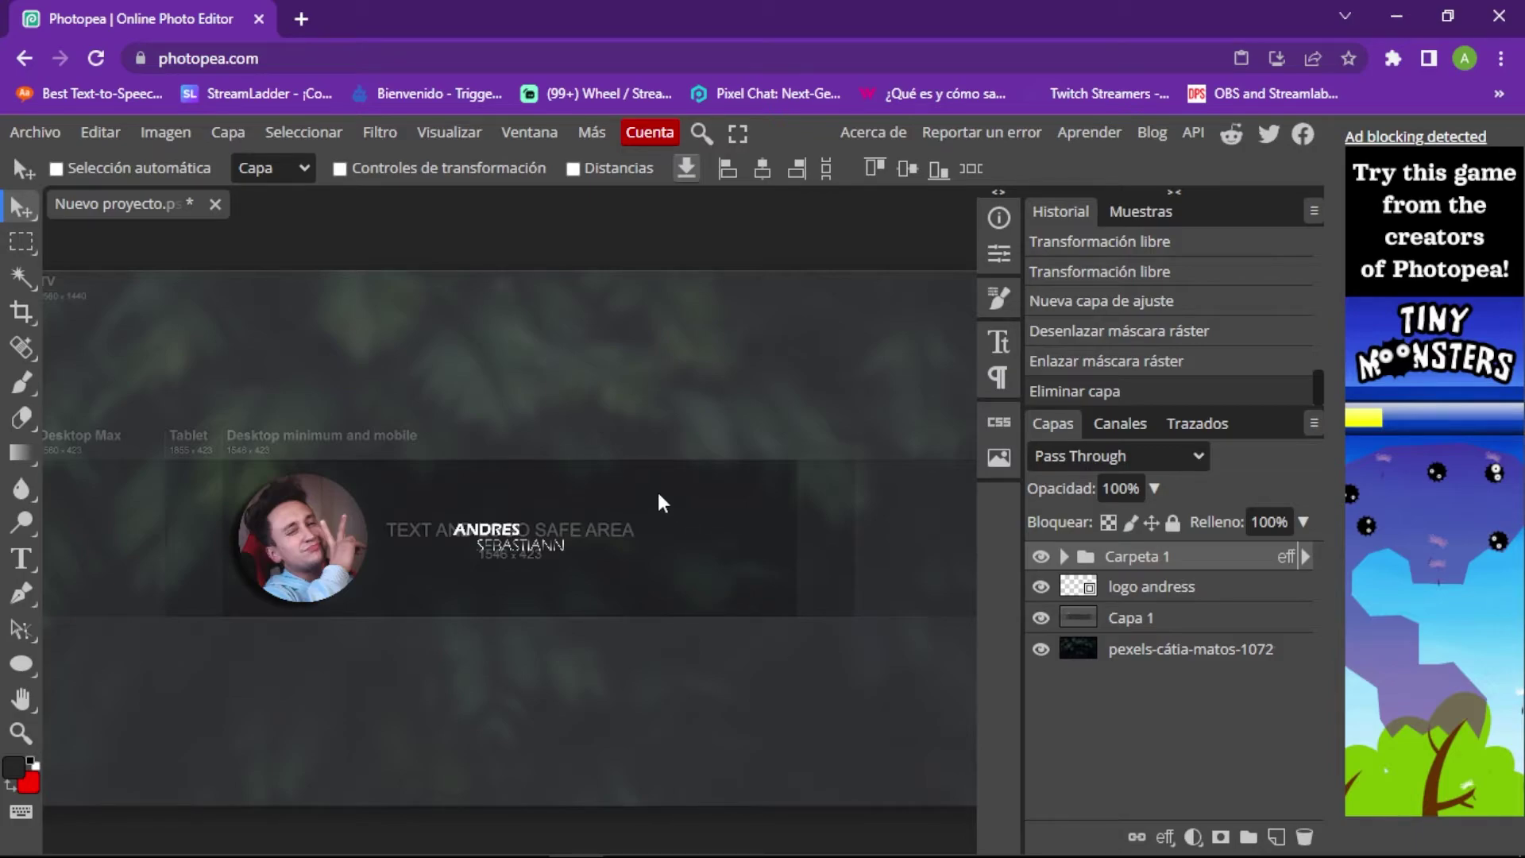
Step: Add the white text "Tutoriales" in BonvenoCF Light, 24 px, near the right end of the safe area
{"action": "key", "text": "t"}
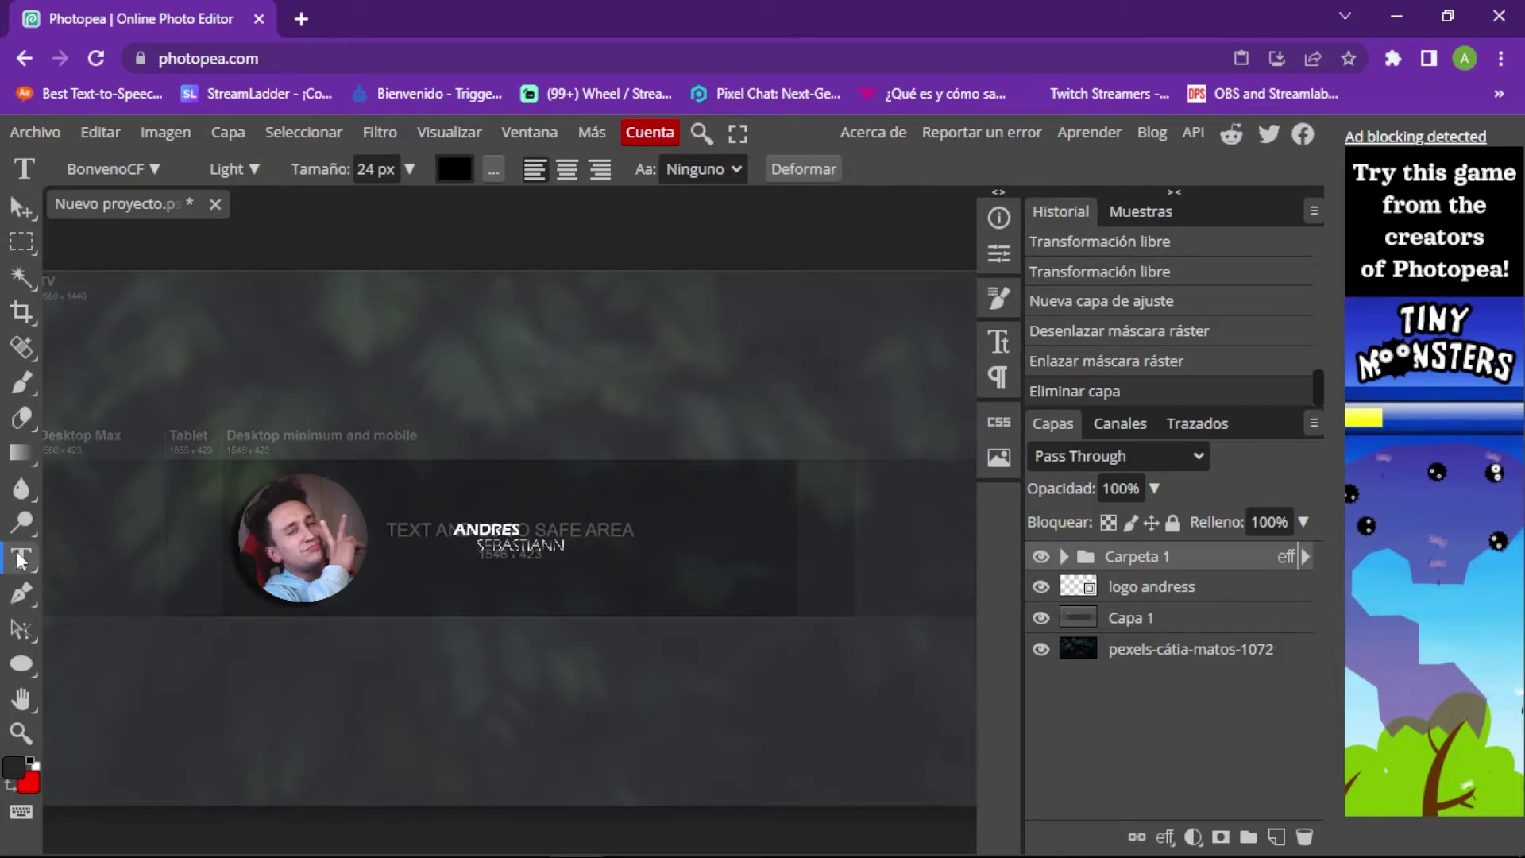
{"action": "left_click", "coordinate": [130, 170]}
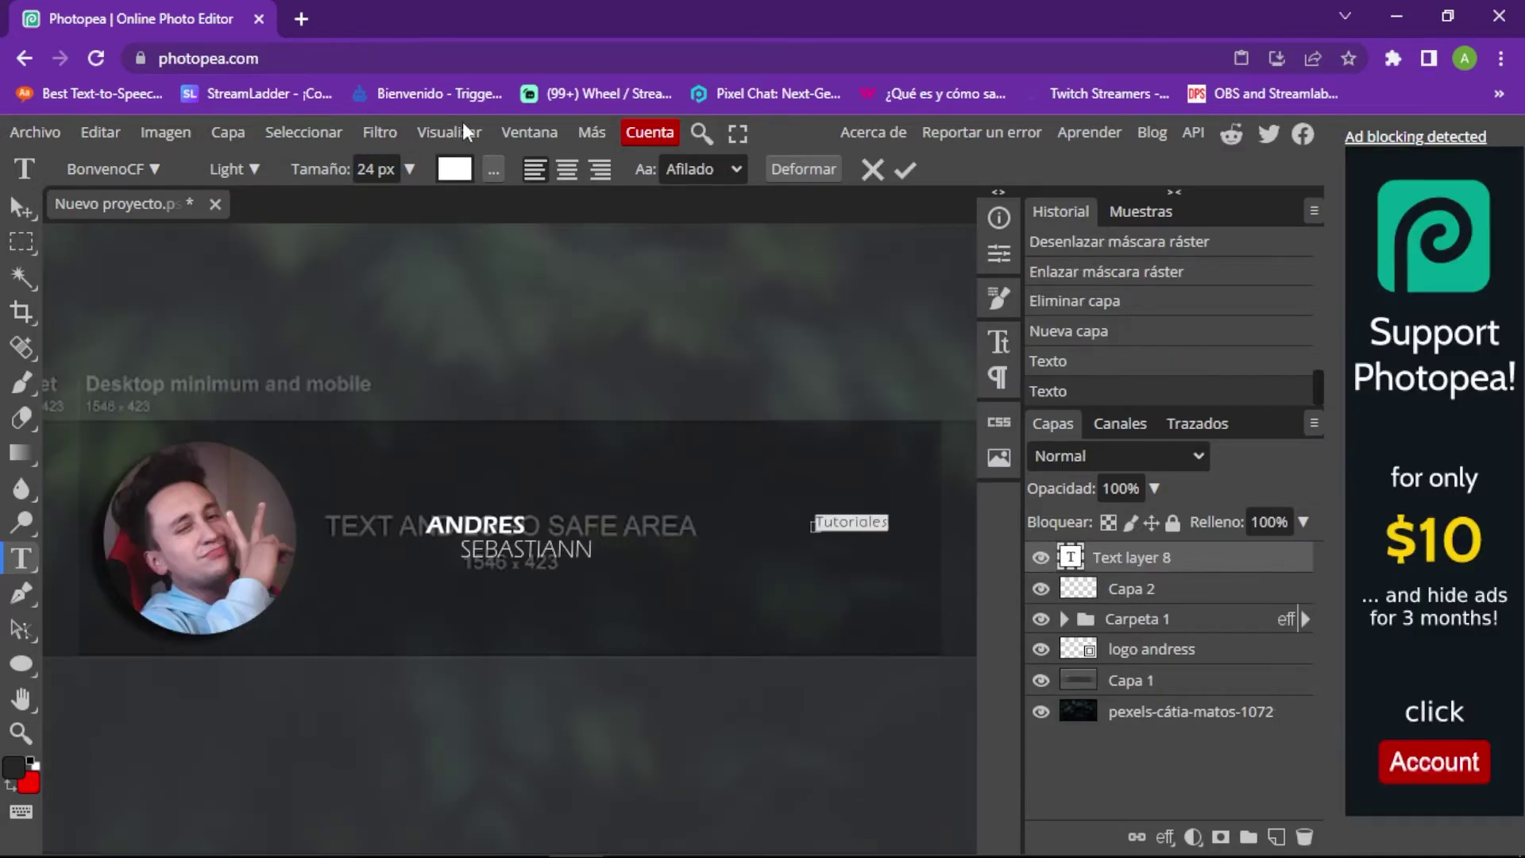
{"action": "left_click", "coordinate": [448, 171]}
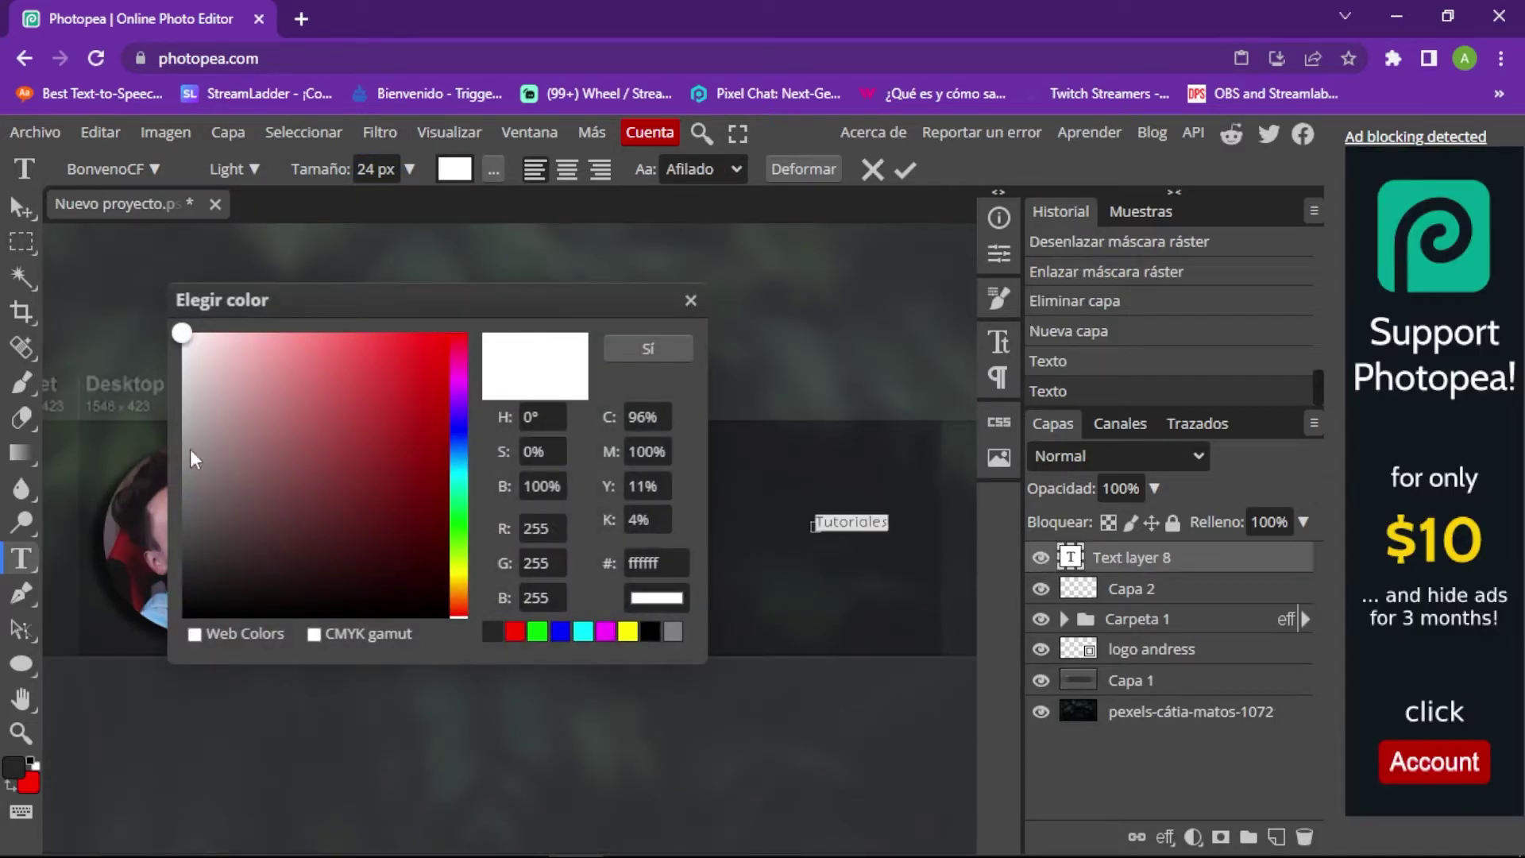
{"action": "left_click", "coordinate": [653, 346]}
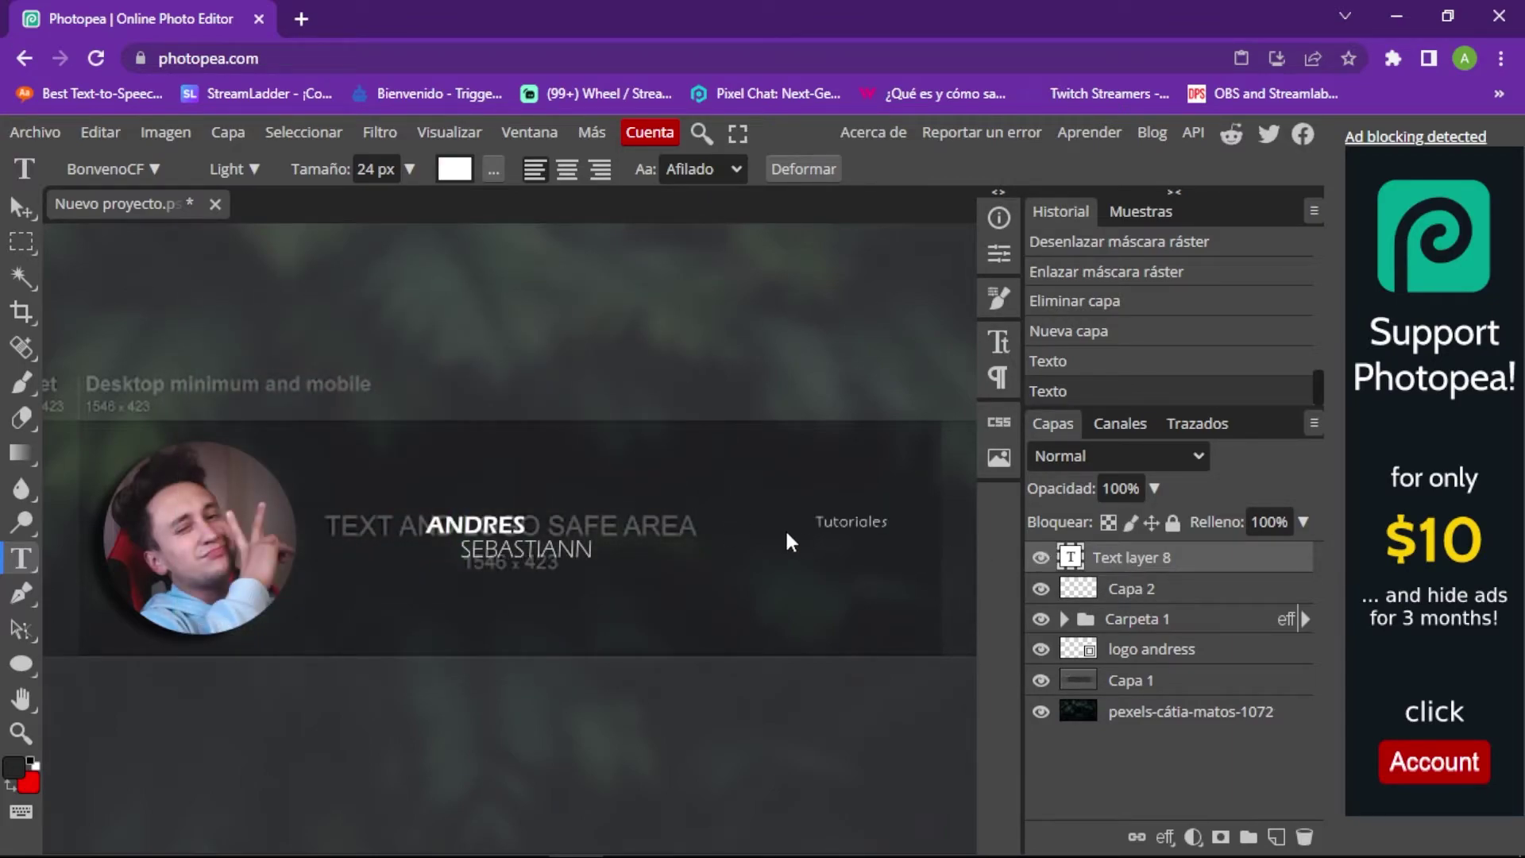
Step: Enlarge and position the "Tutoriales" text and stack matching copies reading "Recomendaciones" and "Reseñas" below it
{"action": "left_click", "coordinate": [17, 208]}
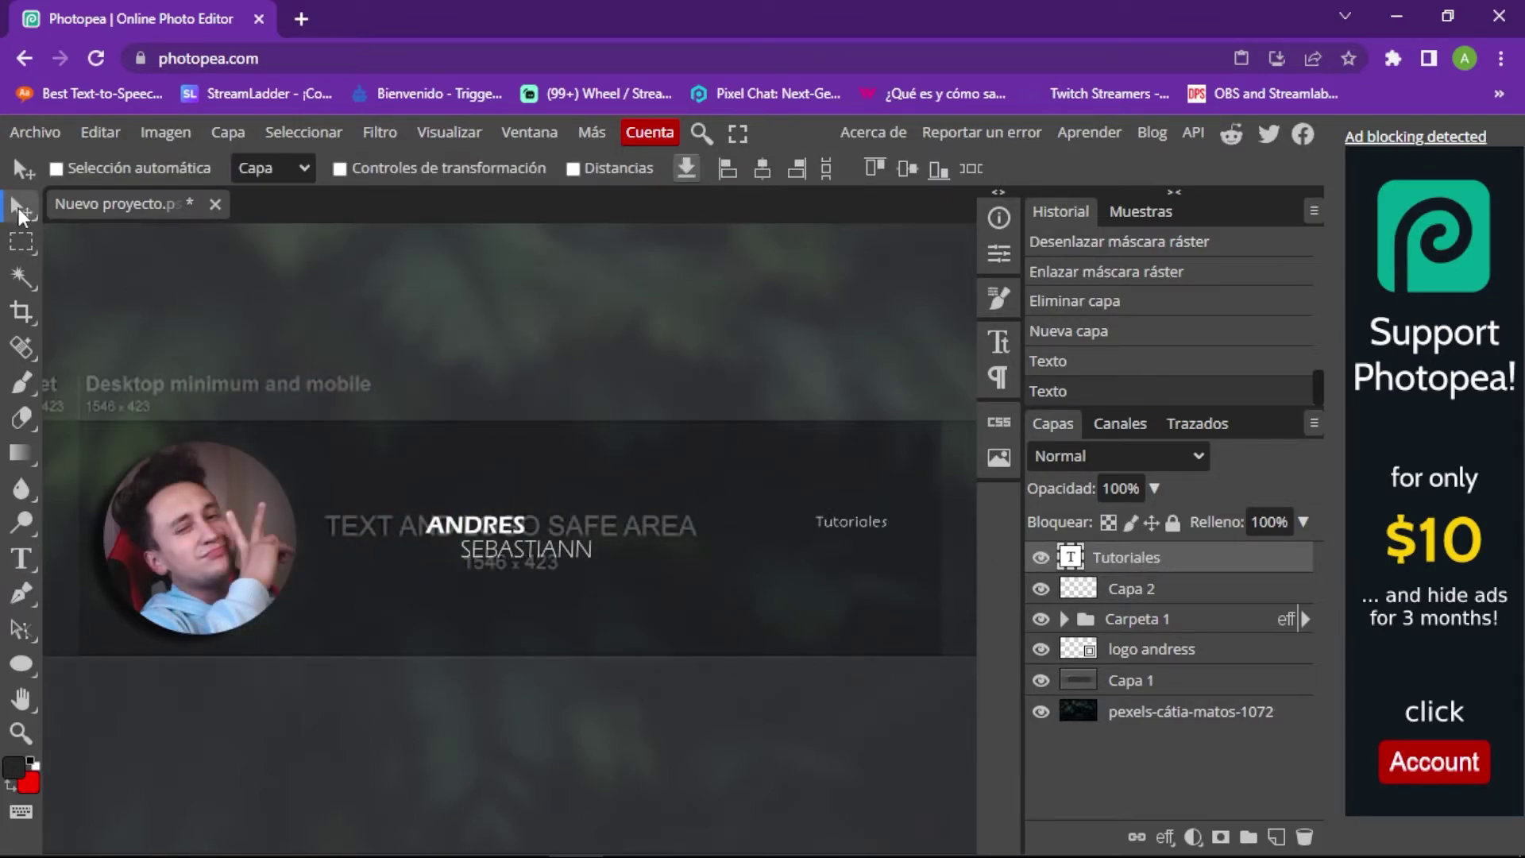
{"action": "left_click", "coordinate": [380, 167]}
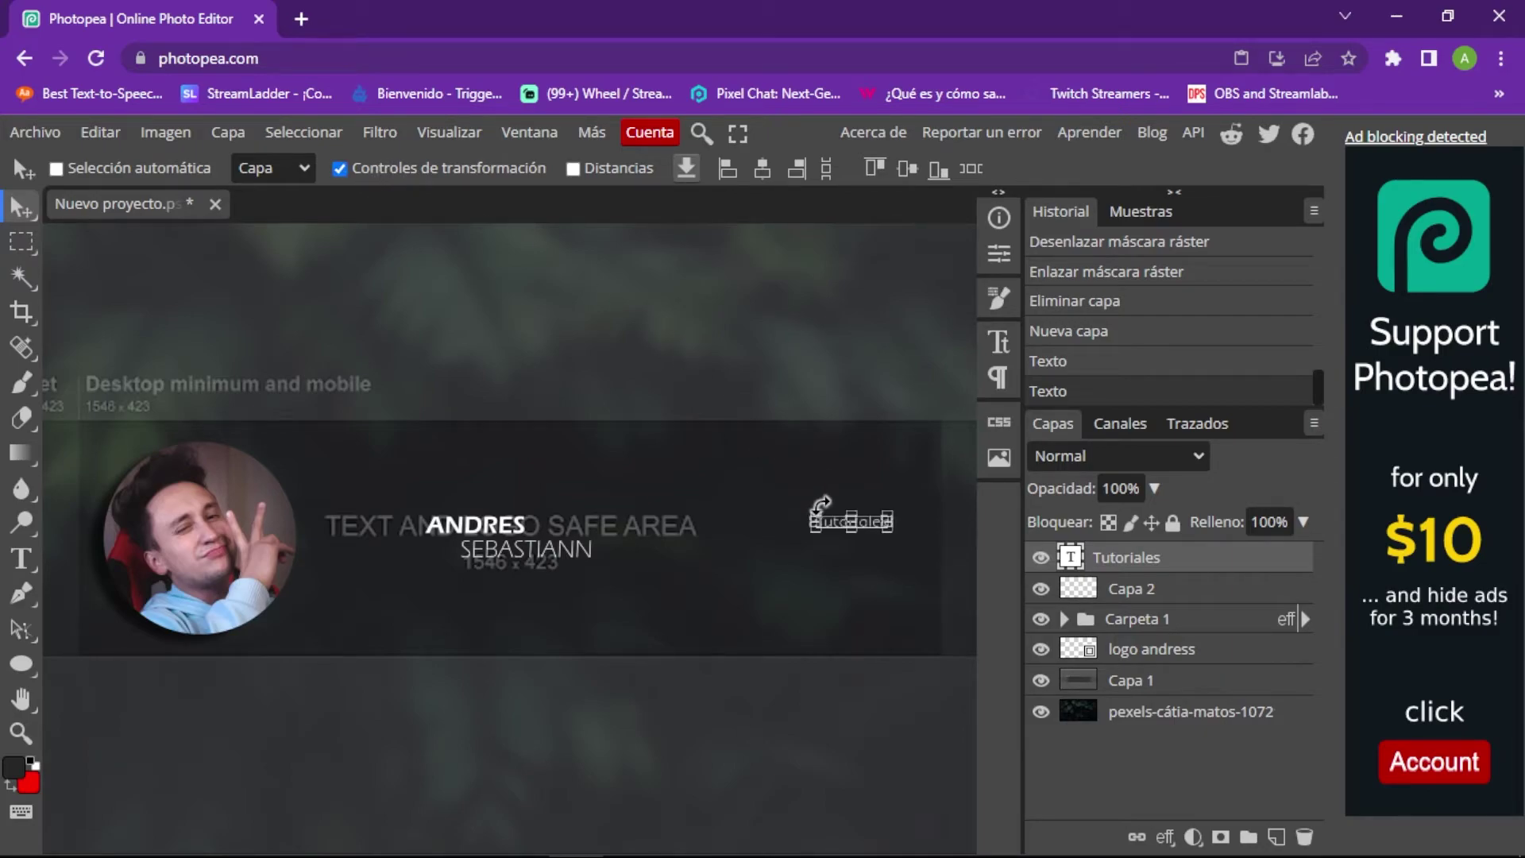
{"action": "left_click_drag", "start_coordinate": [820, 518], "coordinate": [792, 505]}
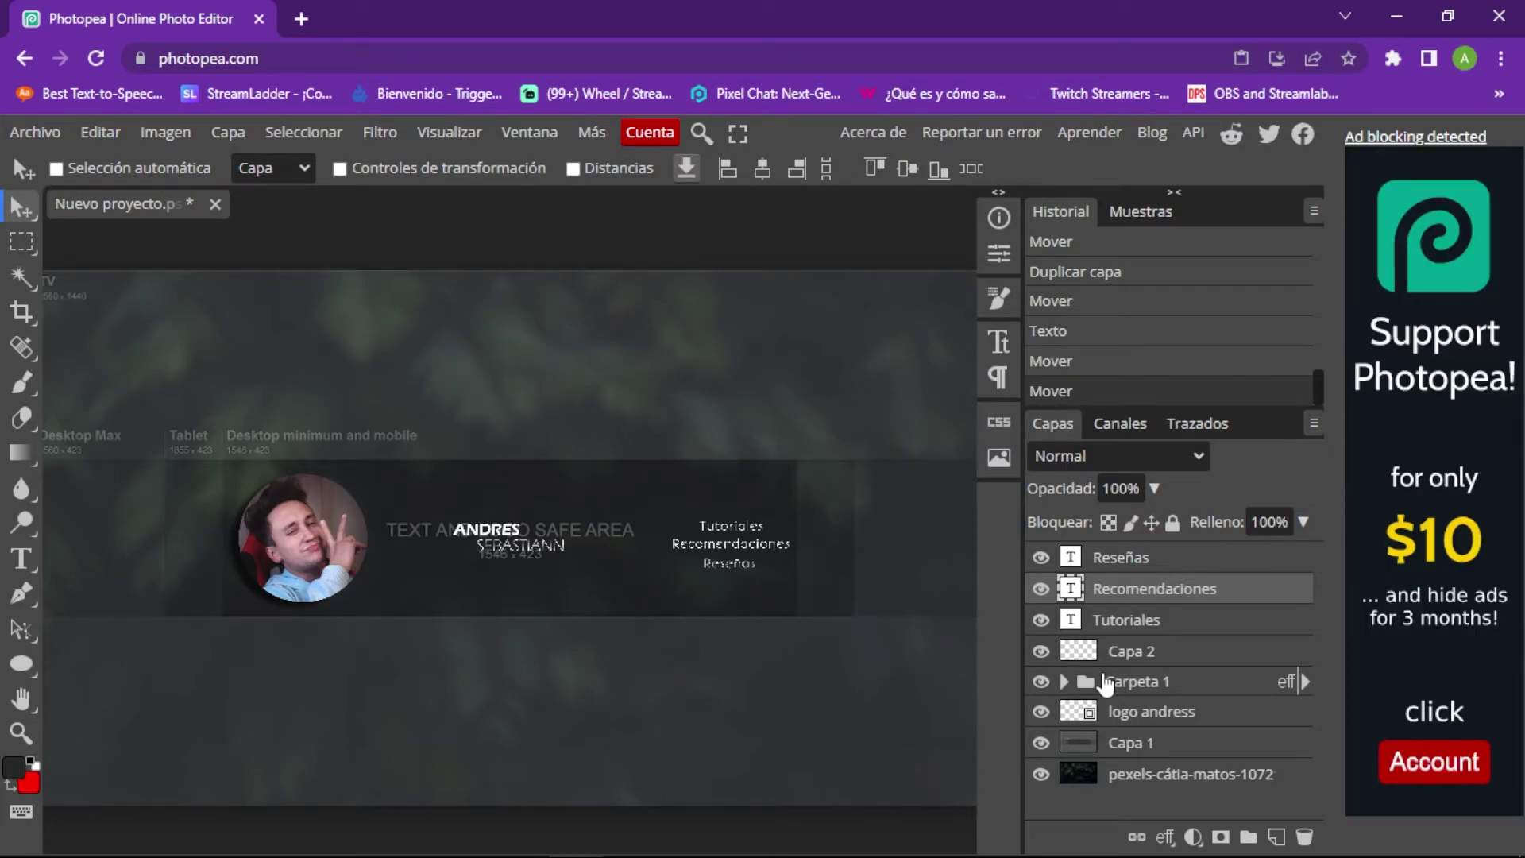
Step: Compare the banner with and without the size template, leave the template hidden and select the logo layer
{"action": "left_click", "coordinate": [1041, 743]}
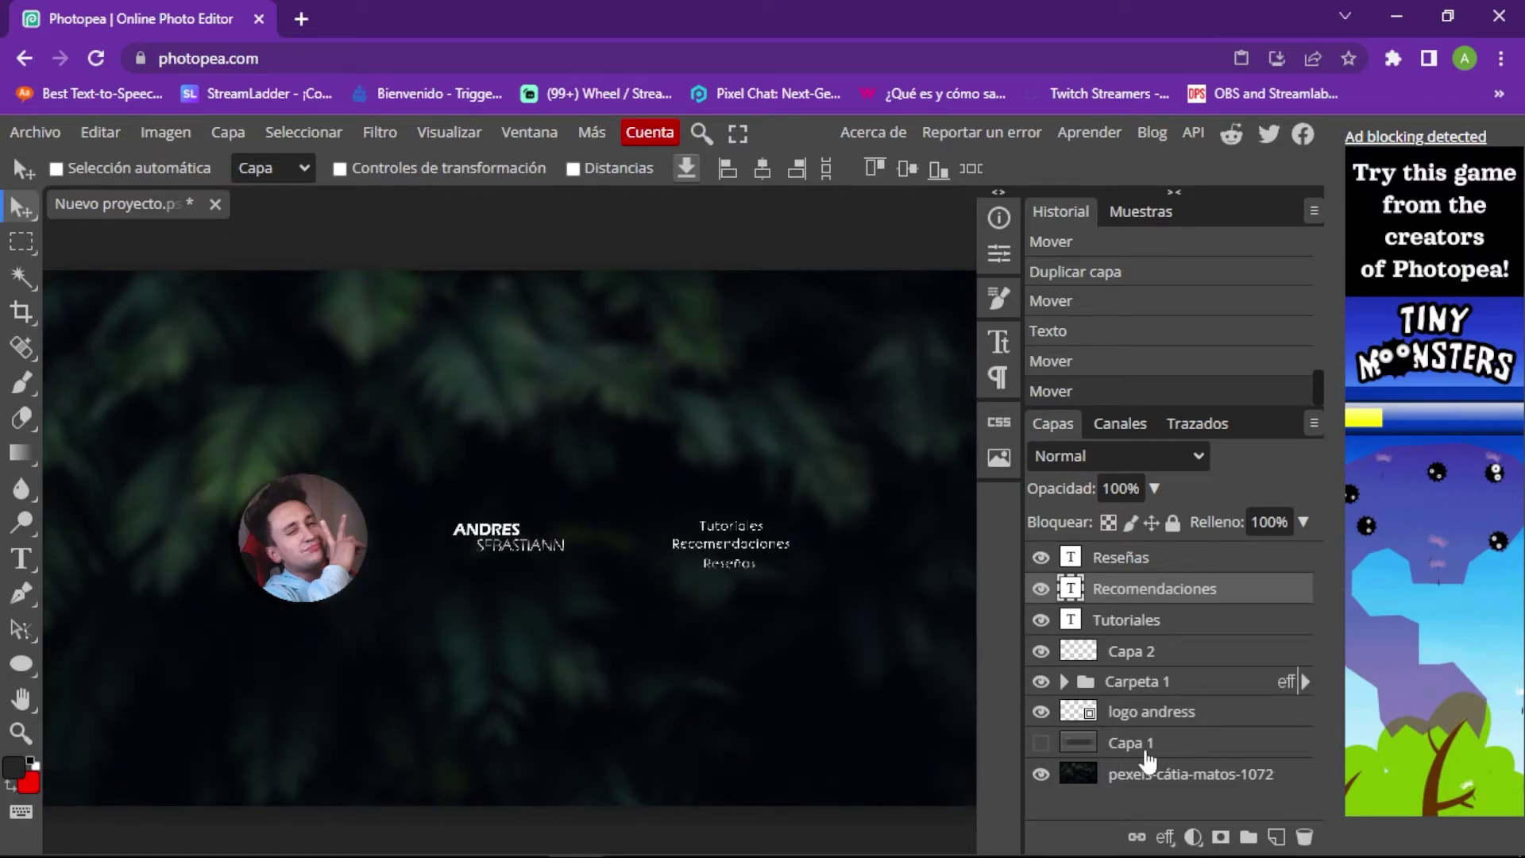
{"action": "left_click", "coordinate": [1041, 743]}
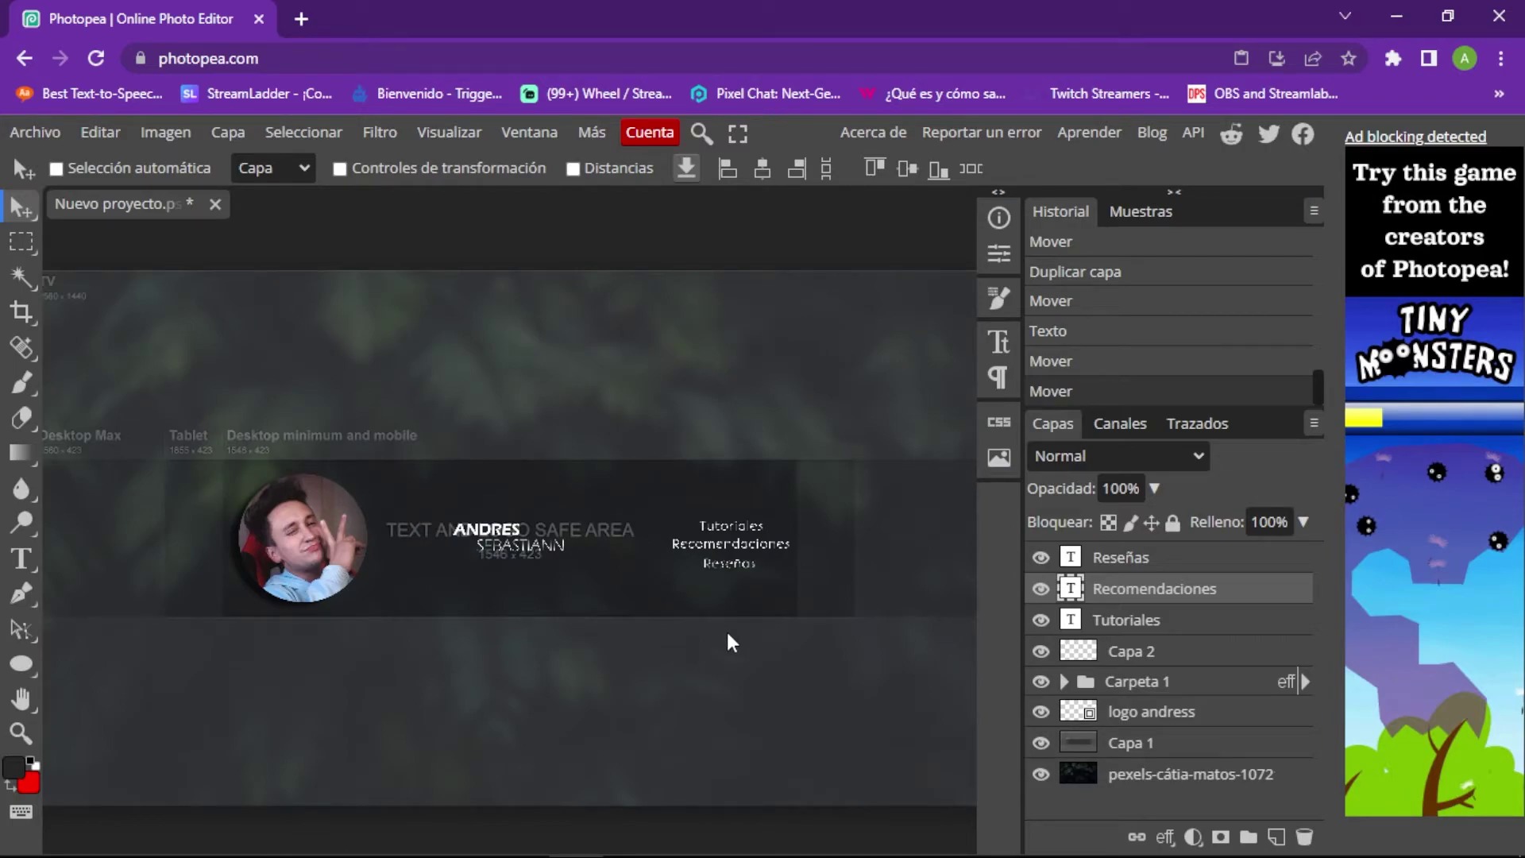
{"action": "left_click", "coordinate": [1041, 743]}
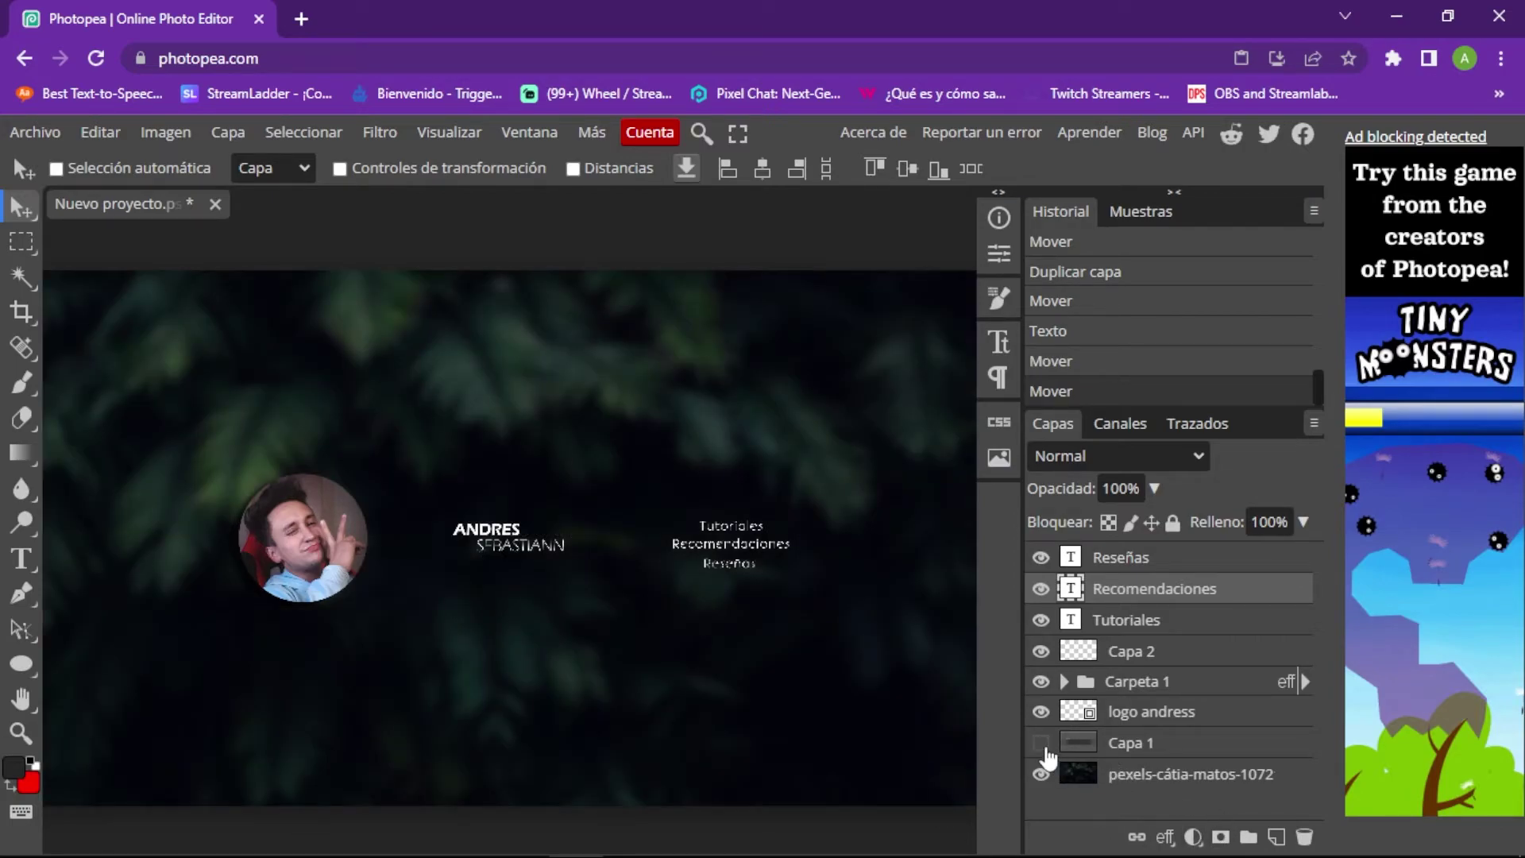
{"action": "left_click", "coordinate": [1152, 711]}
{"action": "key", "text": "ctrl+minus"}
{"action": "key", "text": "ctrl+plus"}
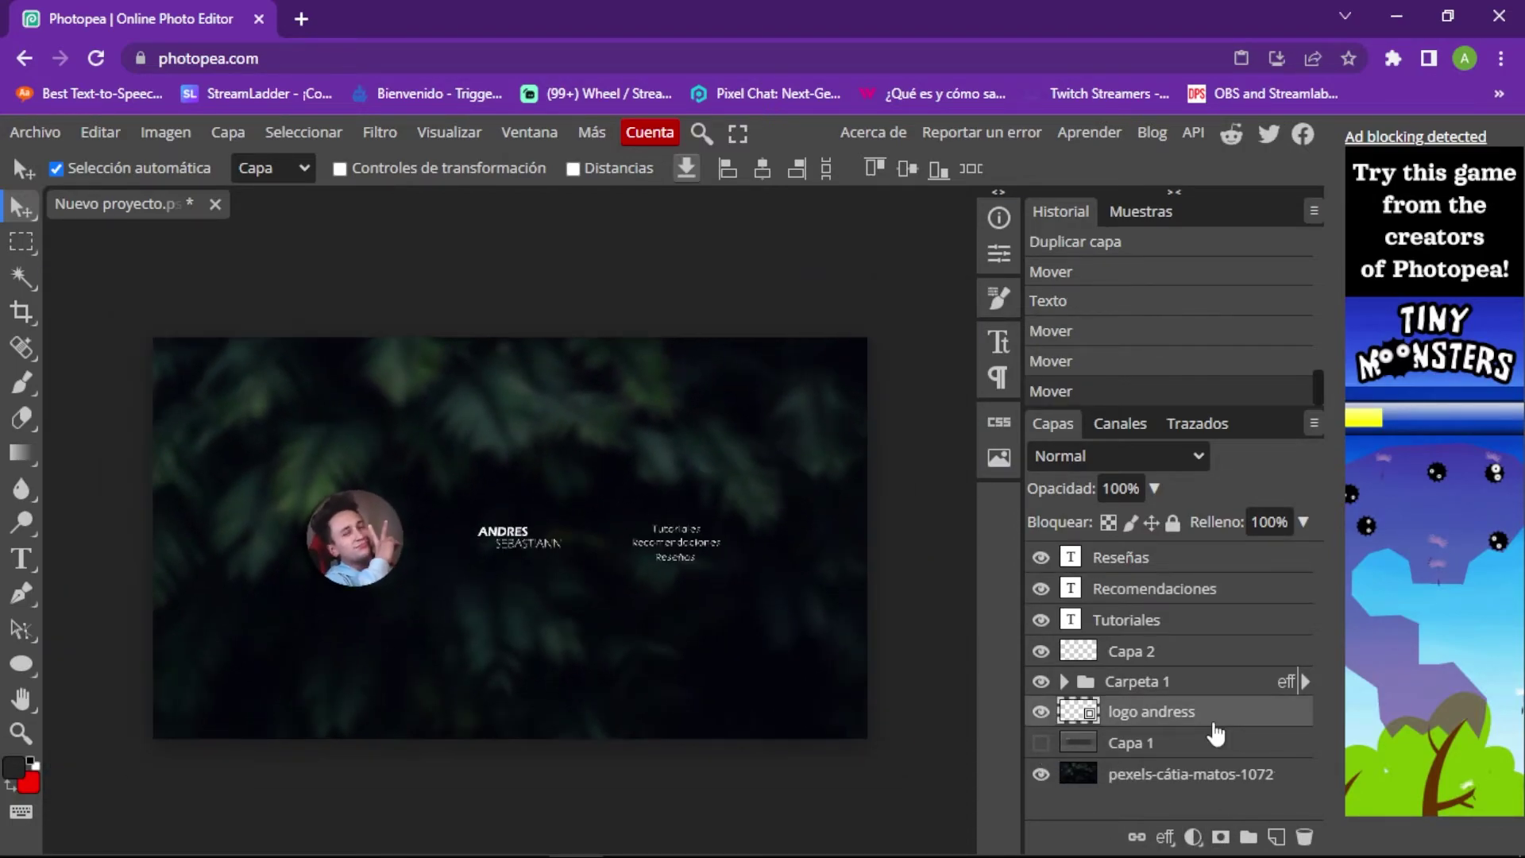
Step: Export the banner as a 2560 x 1440 px PNG named "Nuevo proyecto" at 100% quality
{"action": "left_click", "coordinate": [31, 134]}
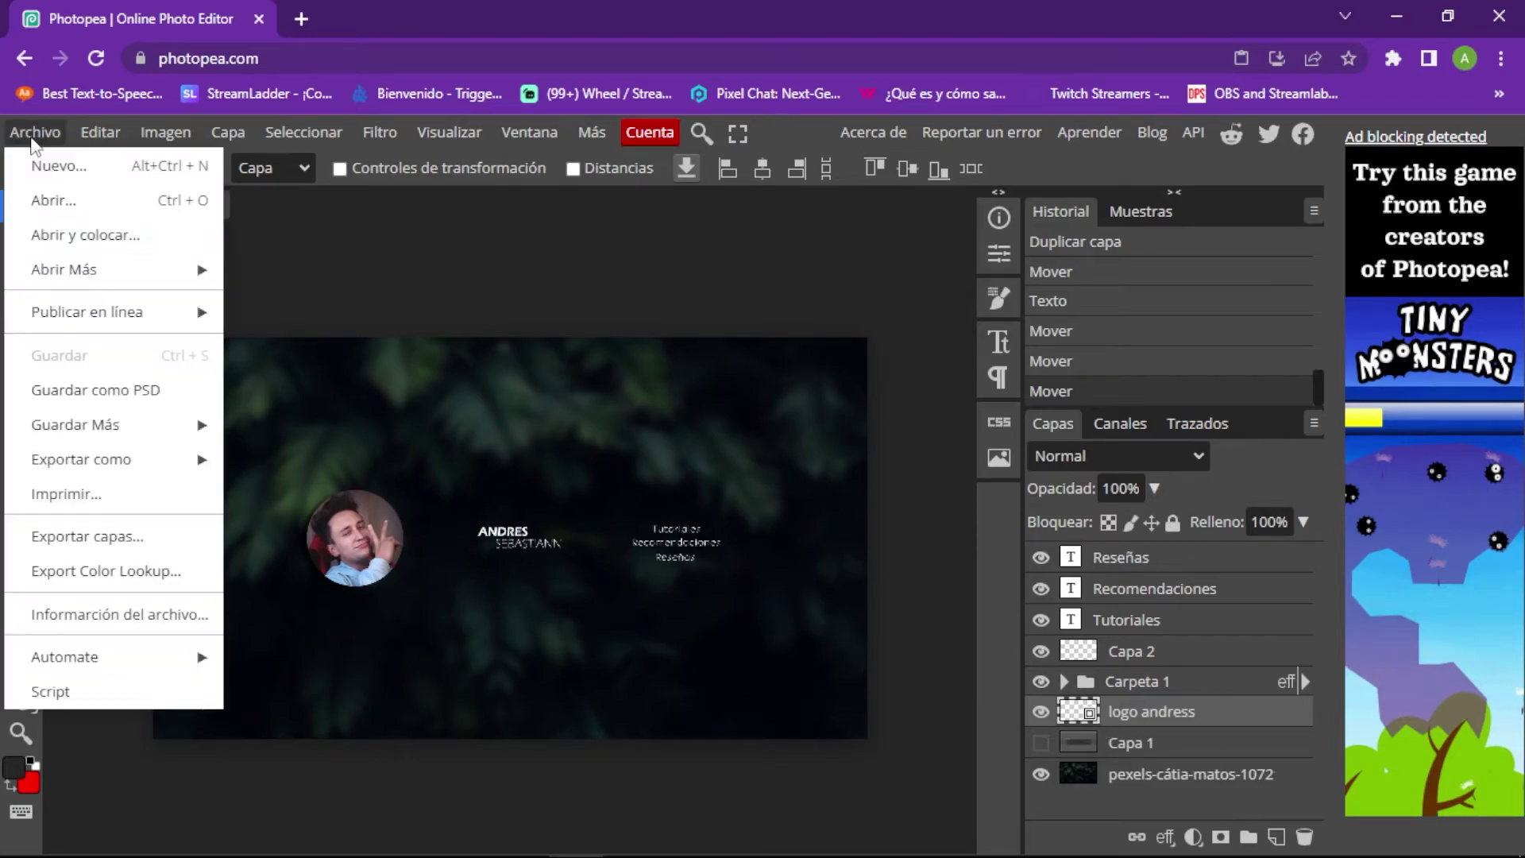
{"action": "mouse_move", "coordinate": [147, 453]}
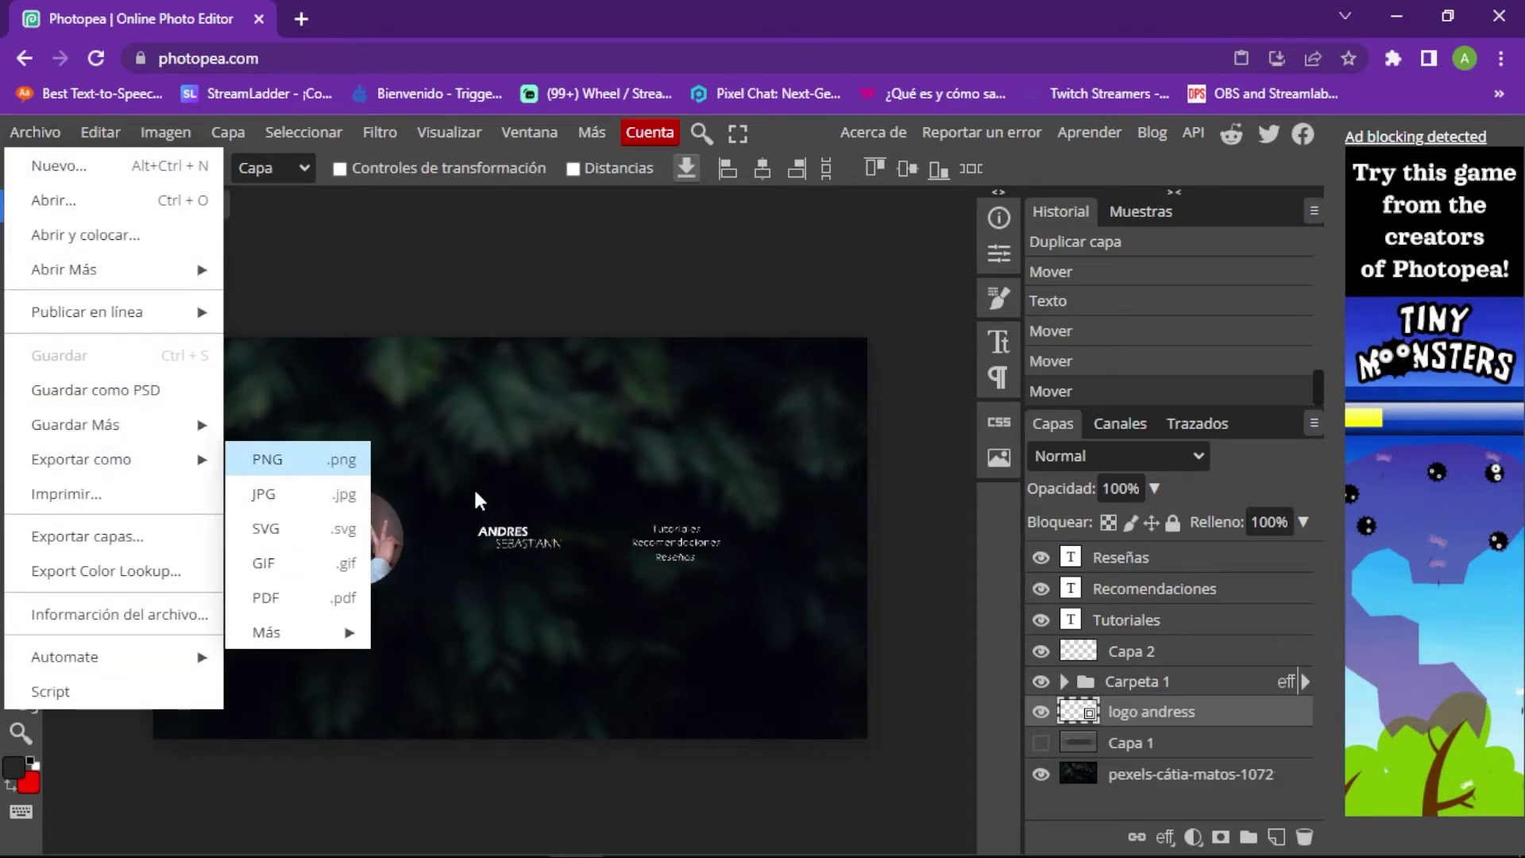
{"action": "left_click", "coordinate": [302, 463]}
{"action": "scroll", "coordinate": [538, 485], "scroll_direction": "down", "scroll_amount": 3}
{"action": "left_click_drag", "start_coordinate": [572, 579], "coordinate": [488, 611]}
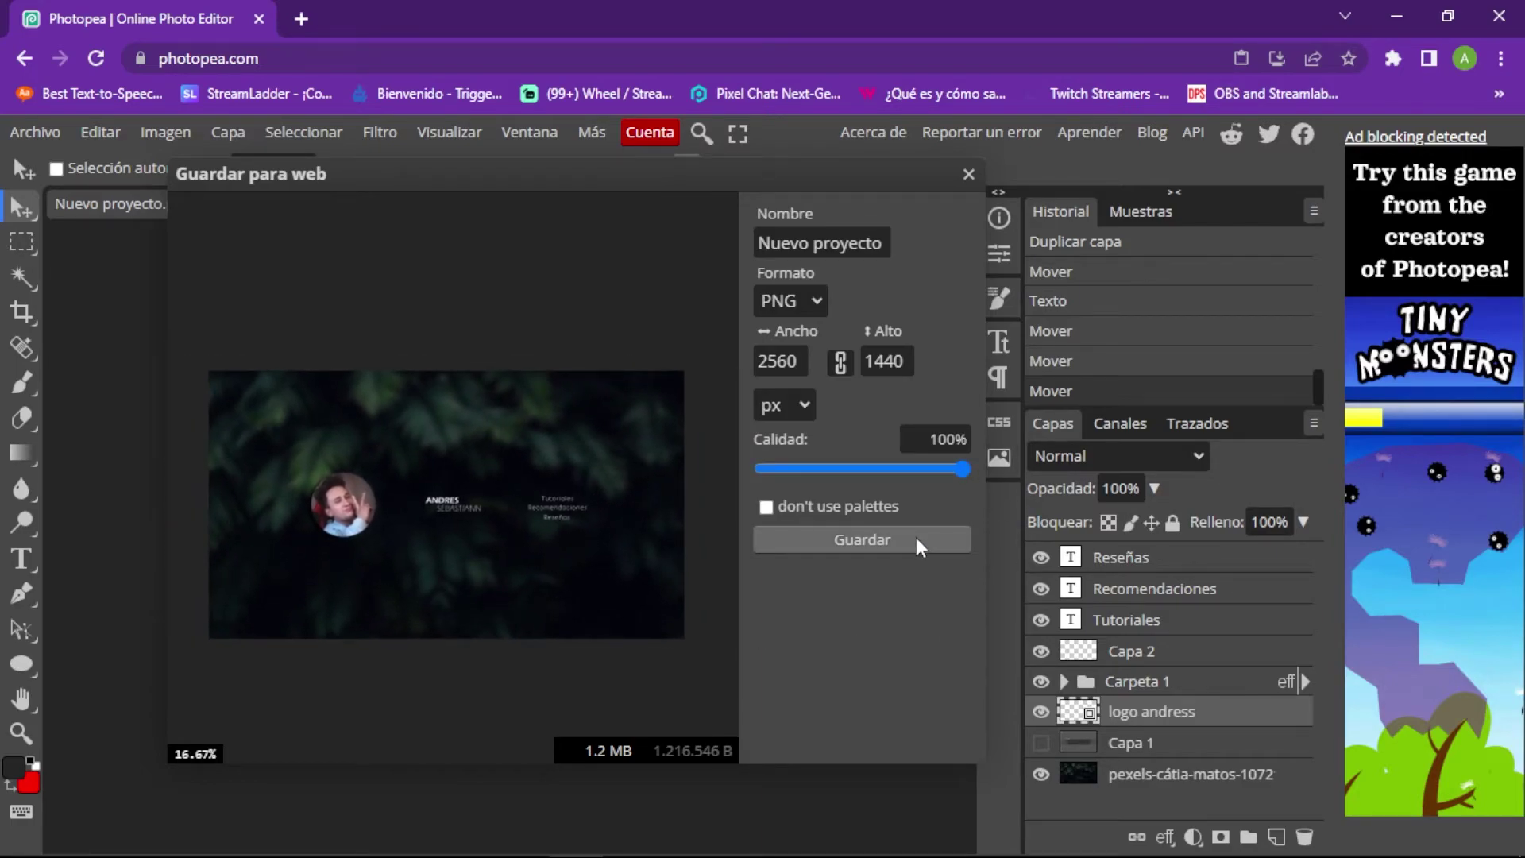
{"action": "left_click", "coordinate": [910, 538]}
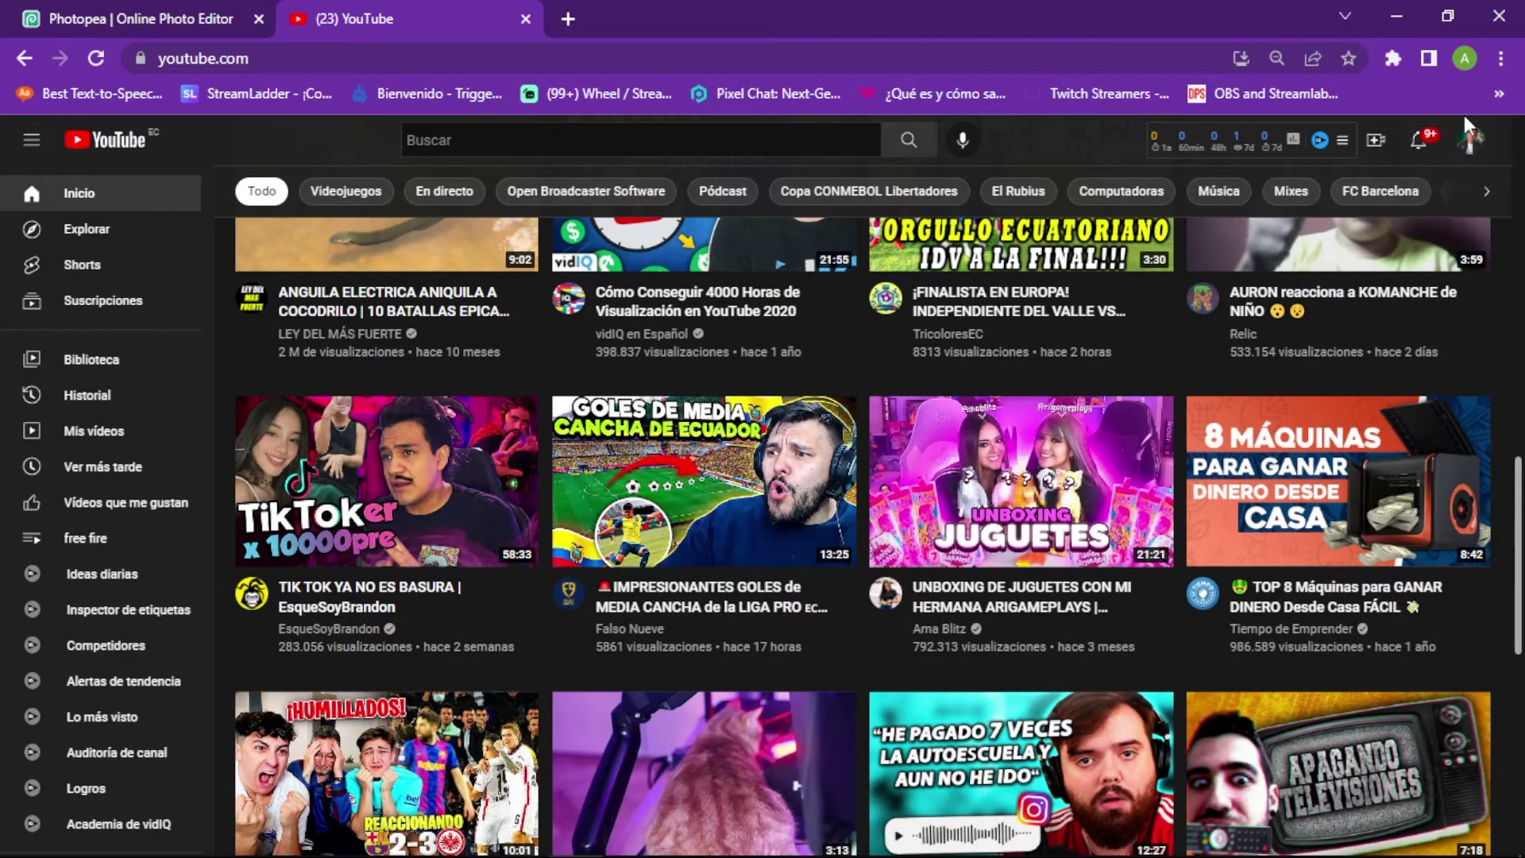
Step: Switch to YouTube and open the branding settings of the channel customization in YouTube Studio
{"action": "left_click", "coordinate": [1472, 141]}
{"action": "left_click", "coordinate": [1324, 289]}
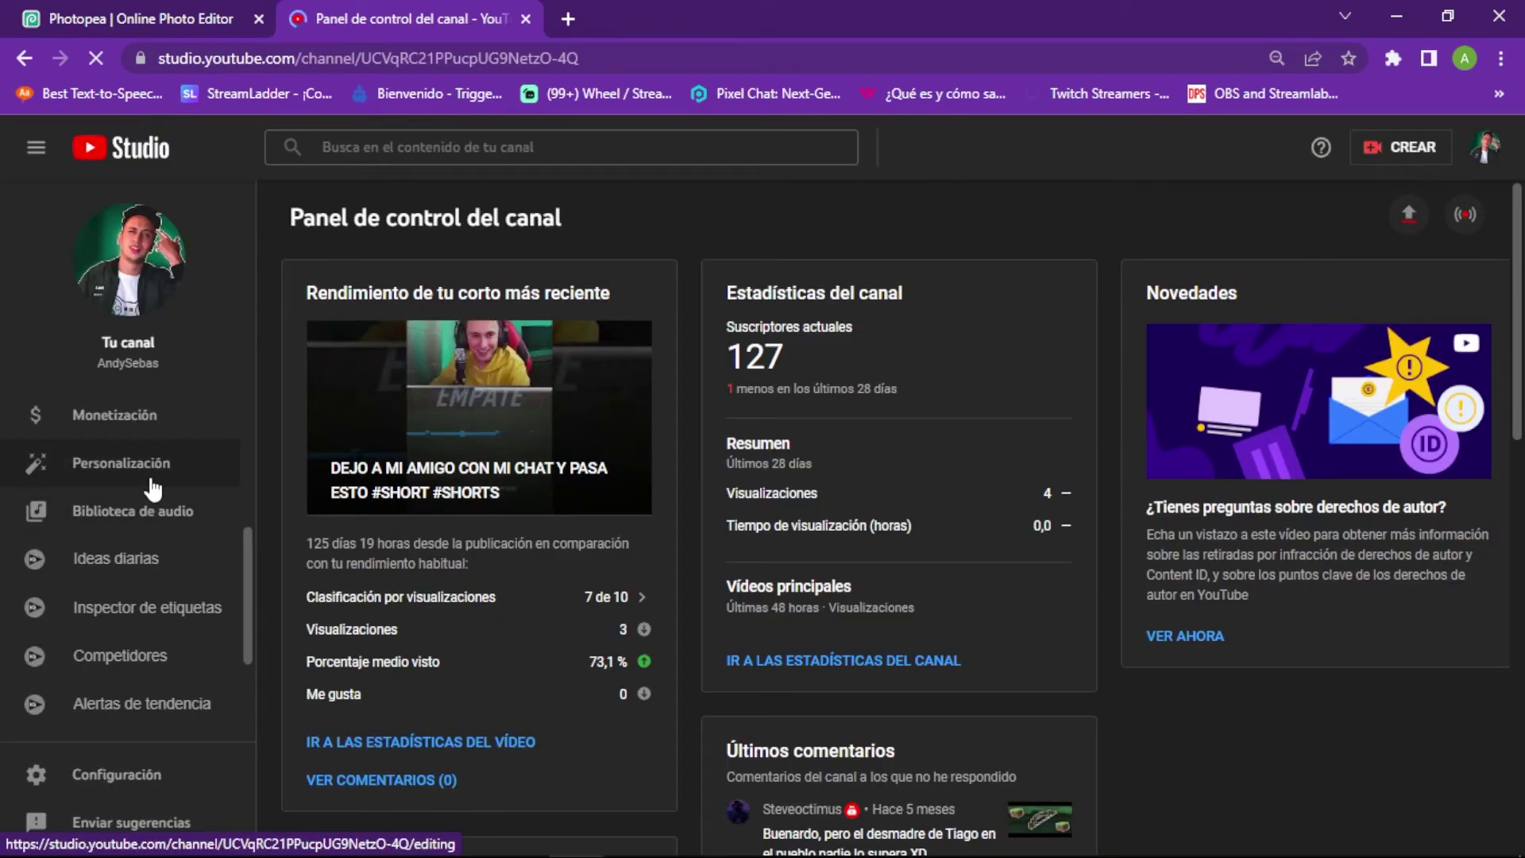
{"action": "left_click", "coordinate": [152, 481]}
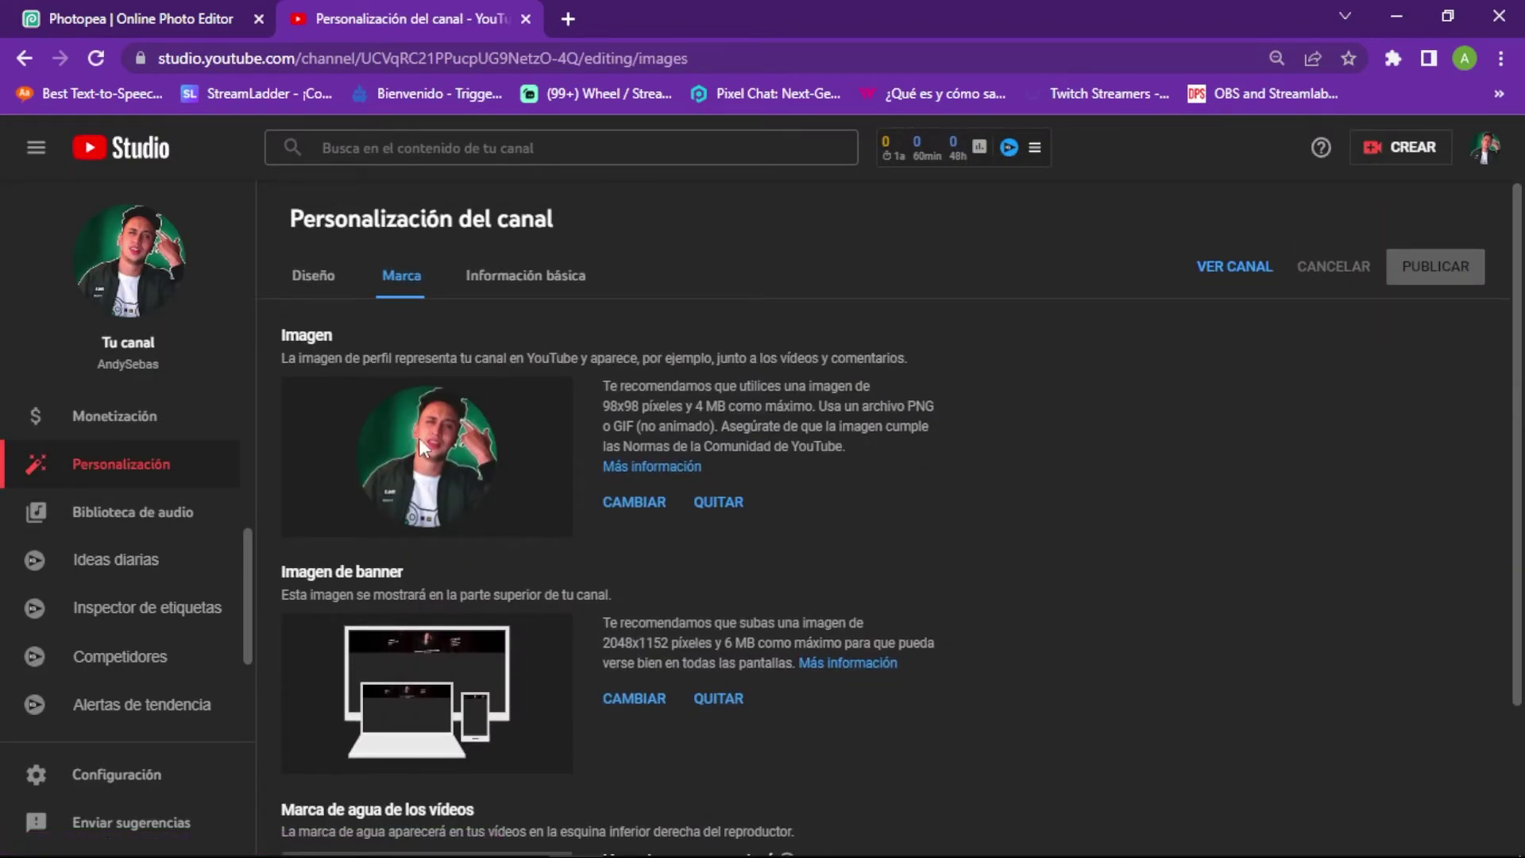
Step: Replace the channel's banner image with the exported banner file
{"action": "scroll", "coordinate": [575, 730], "scroll_direction": "down", "scroll_amount": 2}
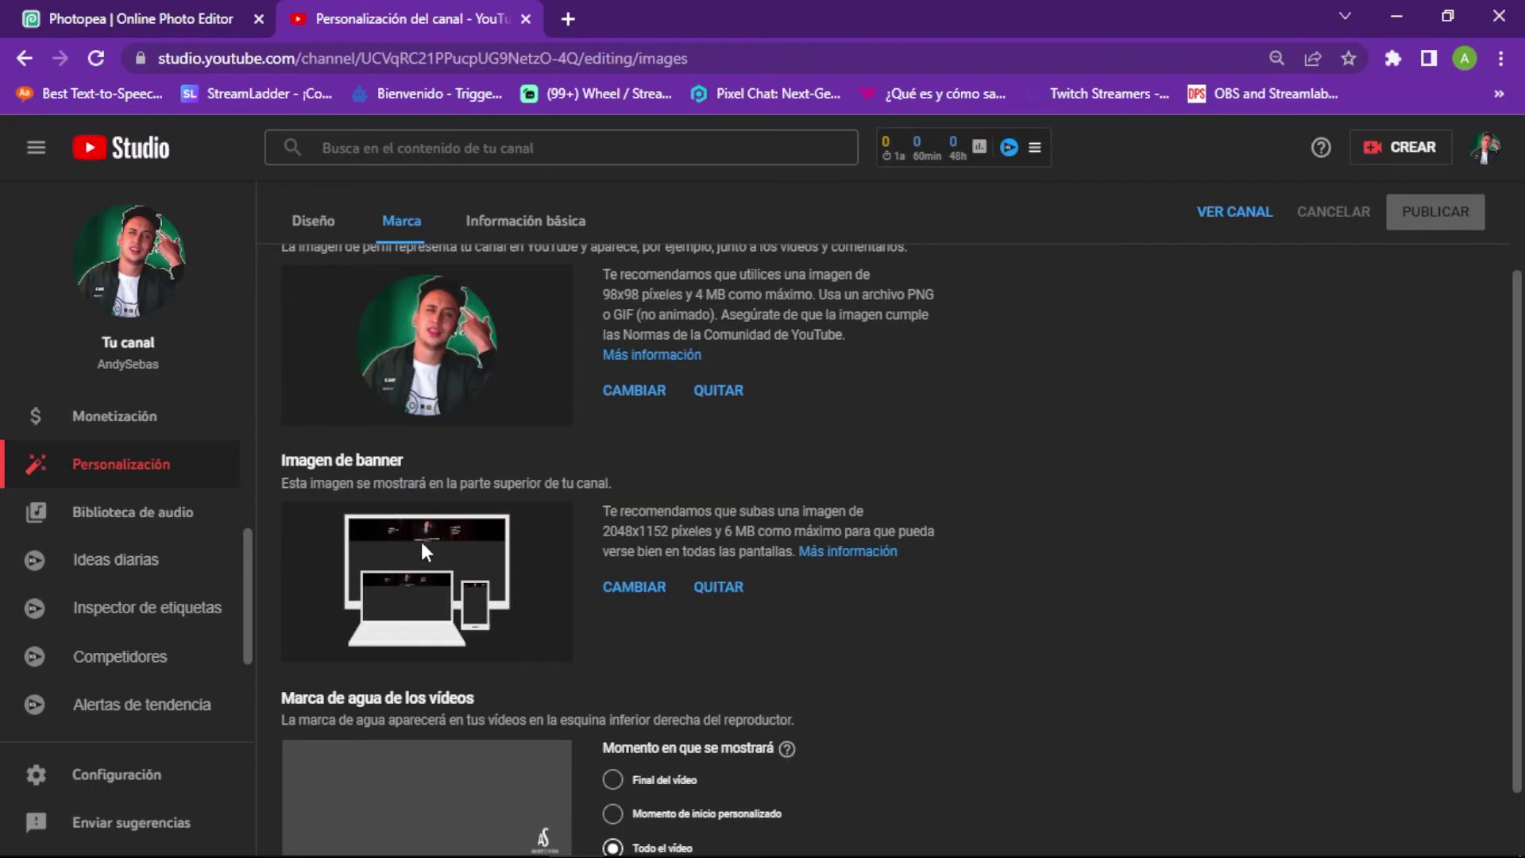
{"action": "left_click", "coordinate": [634, 587]}
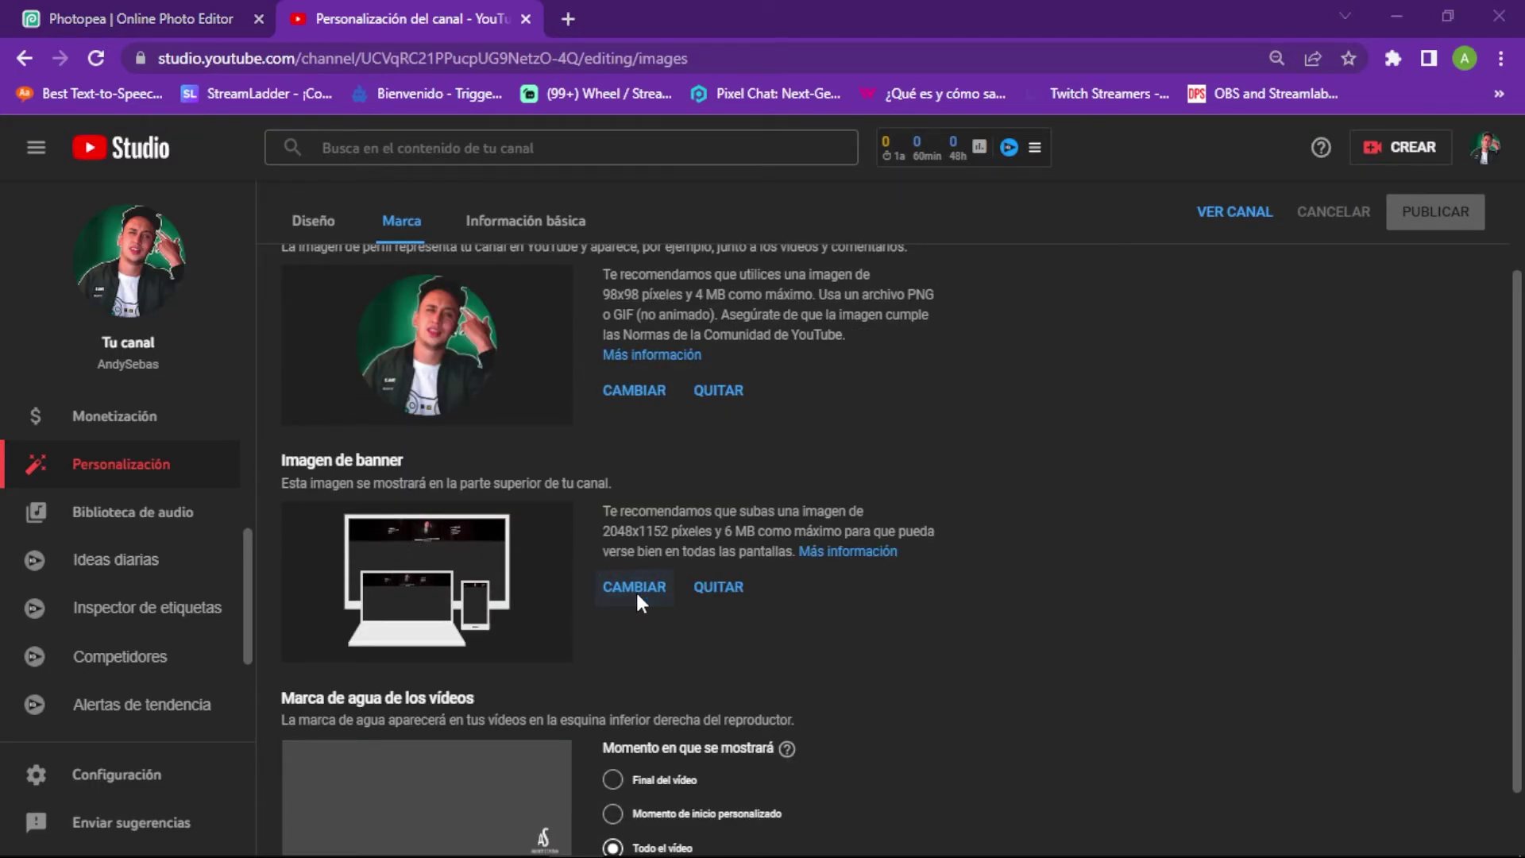
{"action": "scroll", "coordinate": [450, 264], "scroll_direction": "down", "scroll_amount": 5}
{"action": "double_click", "coordinate": [440, 324]}
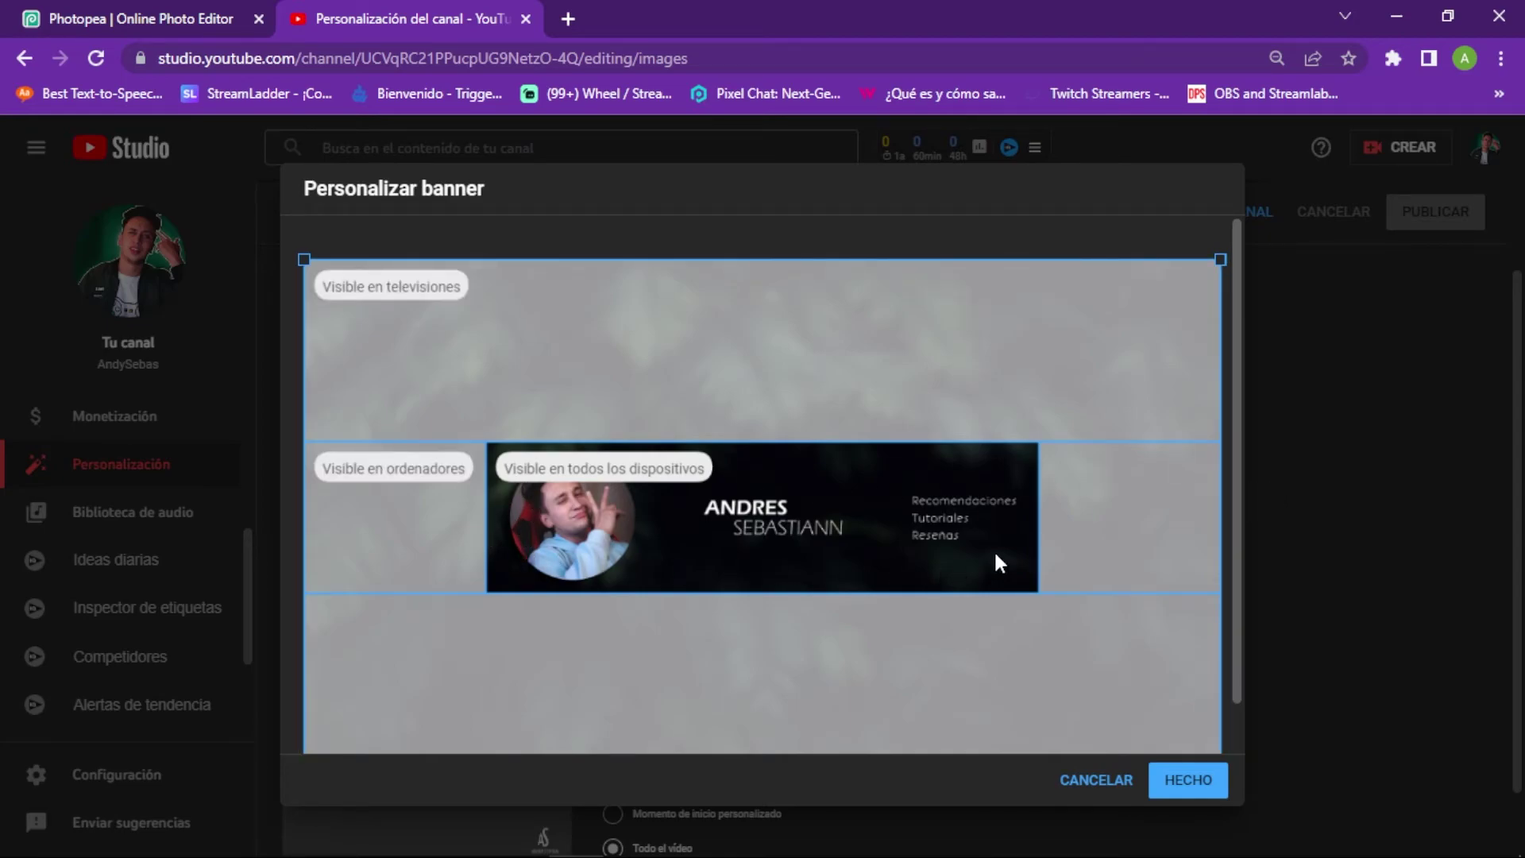
Step: Accept the banner's framing, publish the change and check the banner on the channel page
{"action": "scroll", "coordinate": [616, 505], "scroll_direction": "down", "scroll_amount": 1}
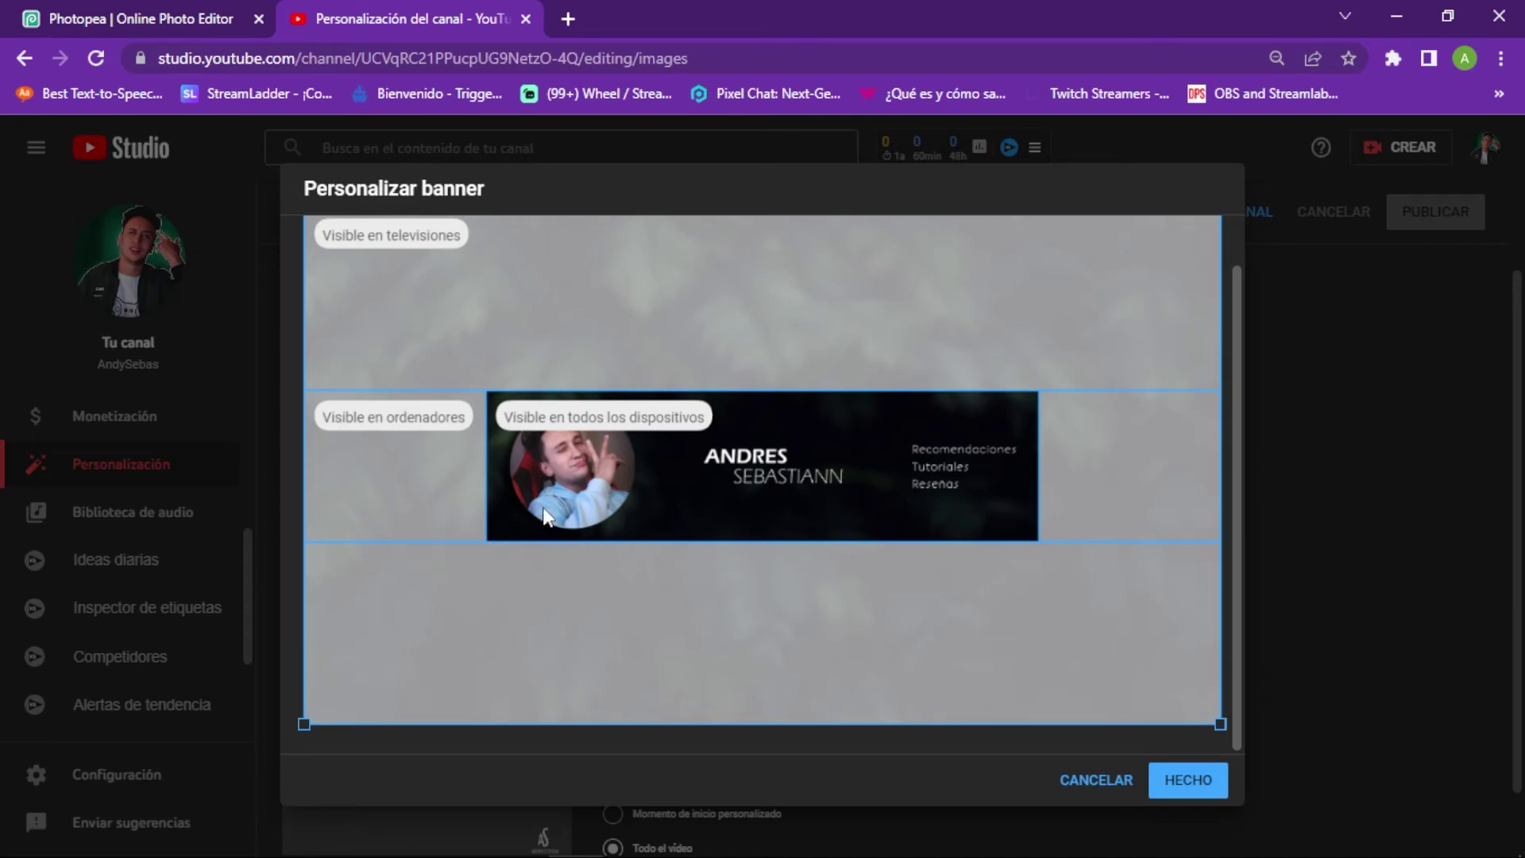
{"action": "left_click", "coordinate": [1186, 781]}
{"action": "left_click", "coordinate": [1433, 217]}
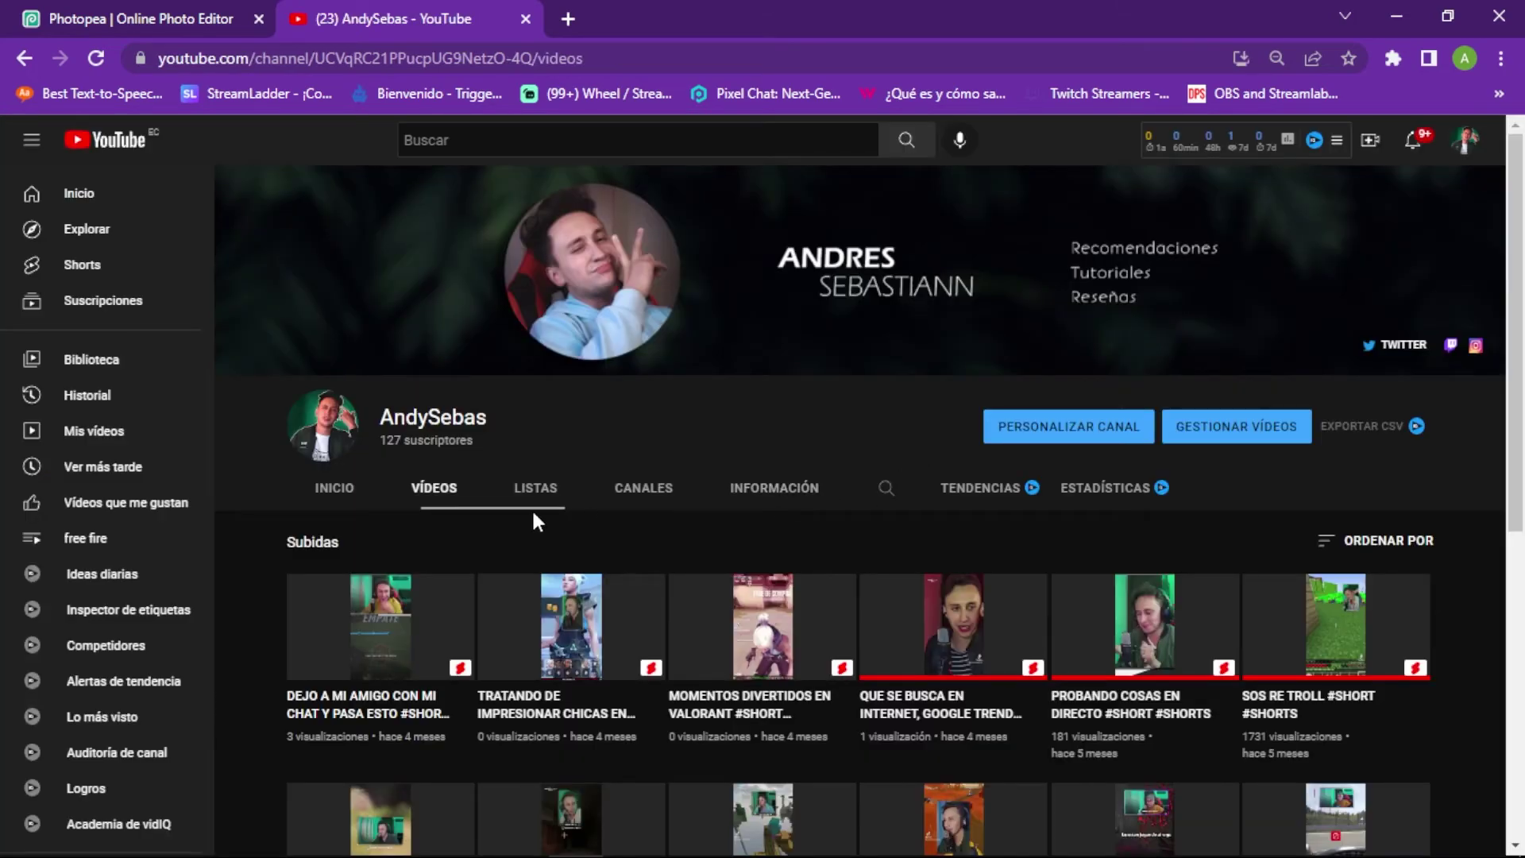
{"action": "scroll", "coordinate": [699, 680], "scroll_direction": "down", "scroll_amount": 2}
{"action": "scroll", "coordinate": [866, 588], "scroll_direction": "up", "scroll_amount": 2}
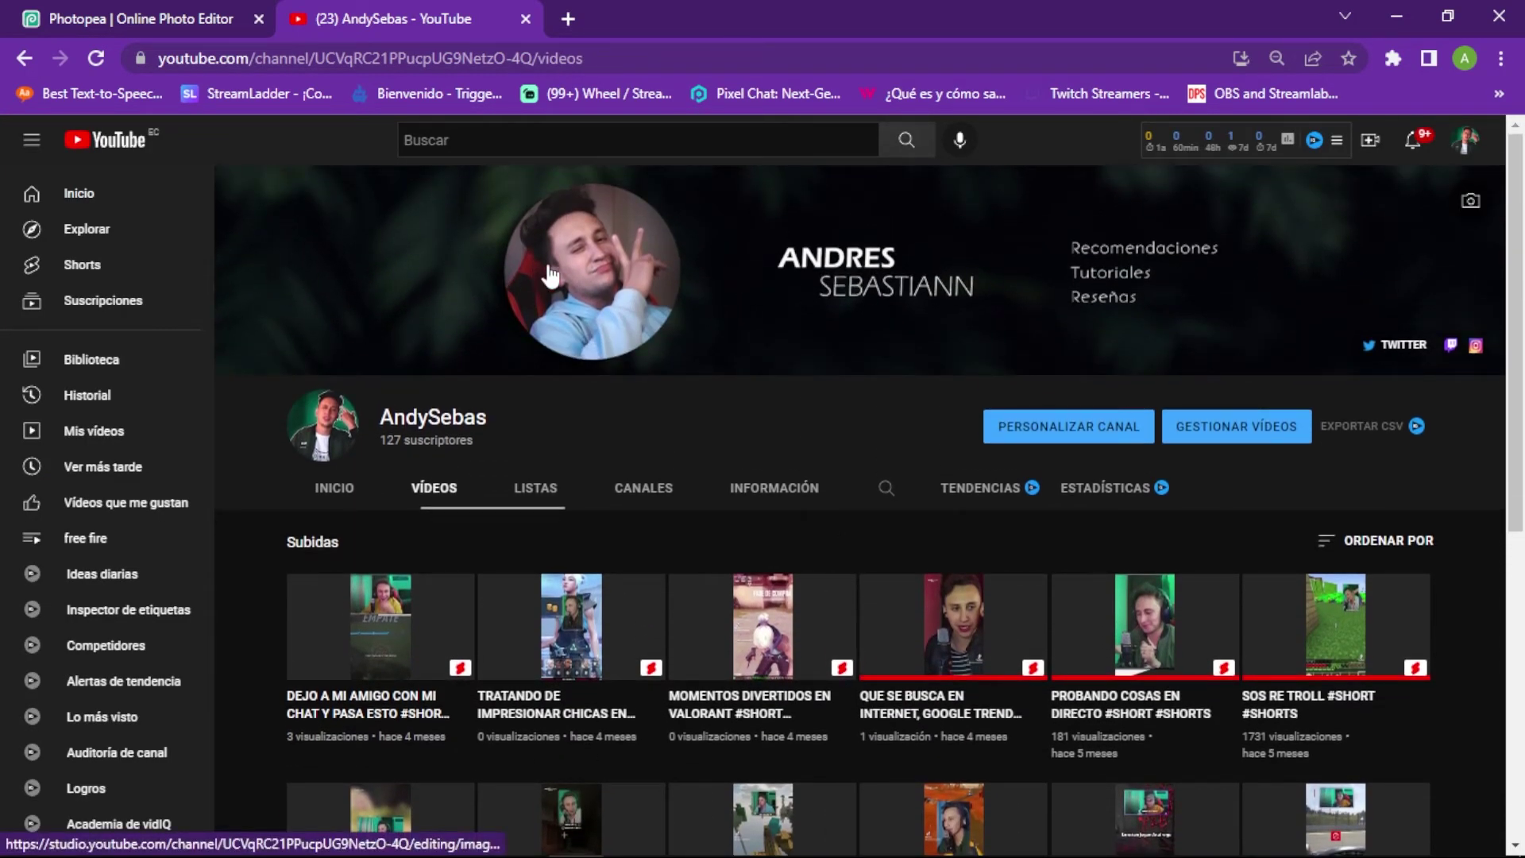